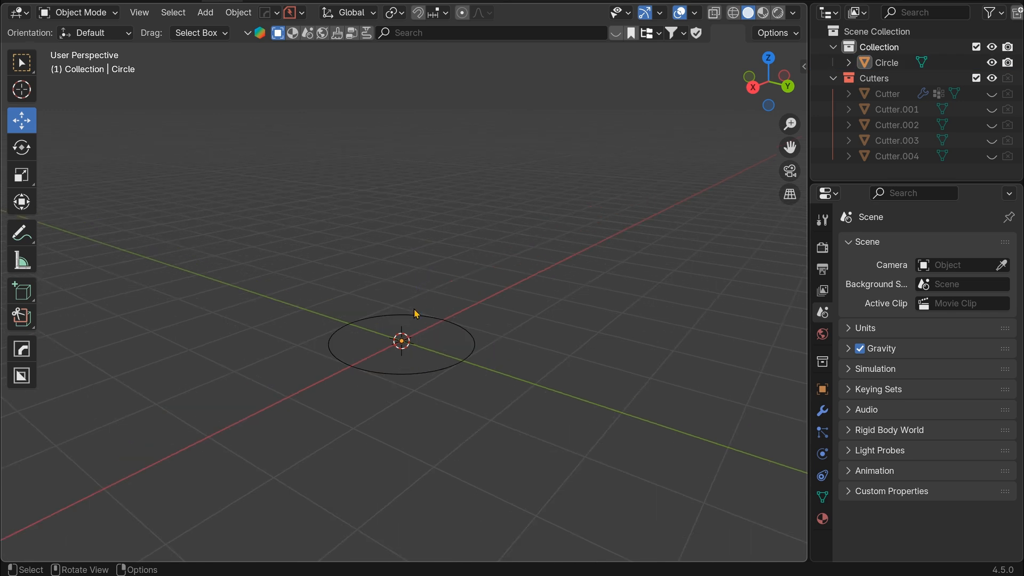
Step: Open the circle in Edit Mode and enable the Screencast Keys display
click(408, 337)
key(Tab)
click(434, 281)
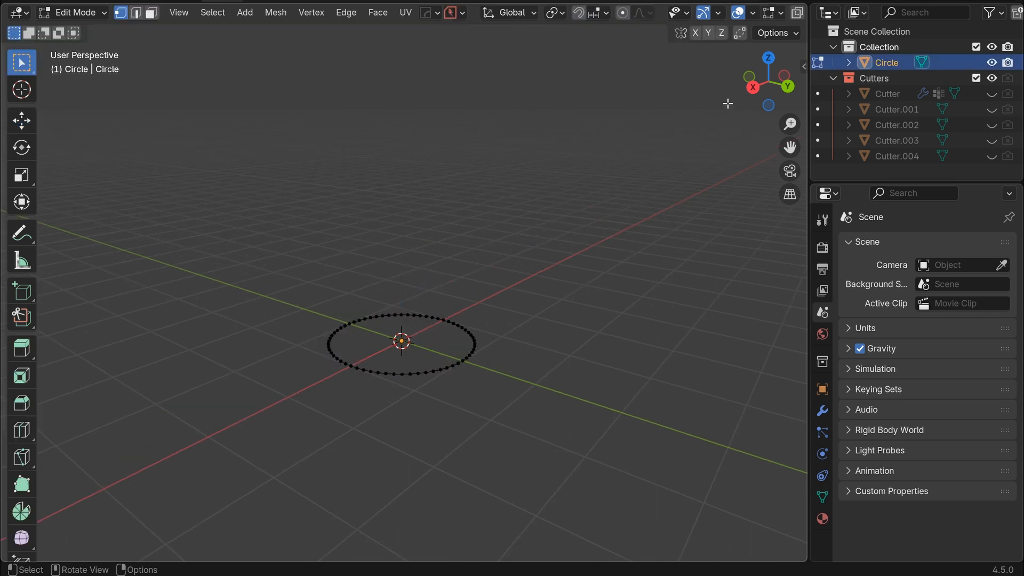
click(804, 67)
click(614, 54)
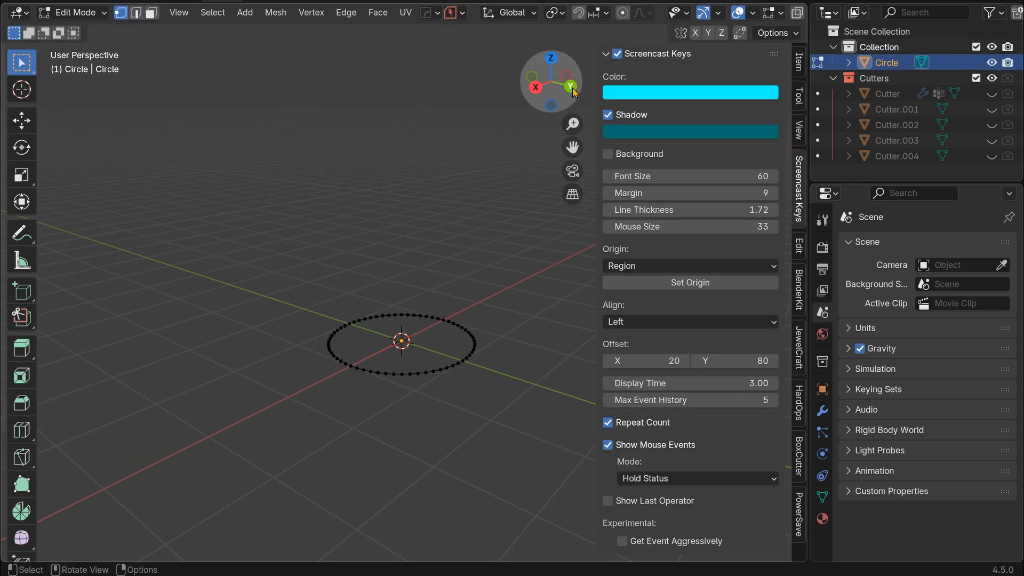
drag(590, 88, 784, 115)
Step: Extrude the whole circle upward along Z by about 2.97 m to form the bottle body
key(a)
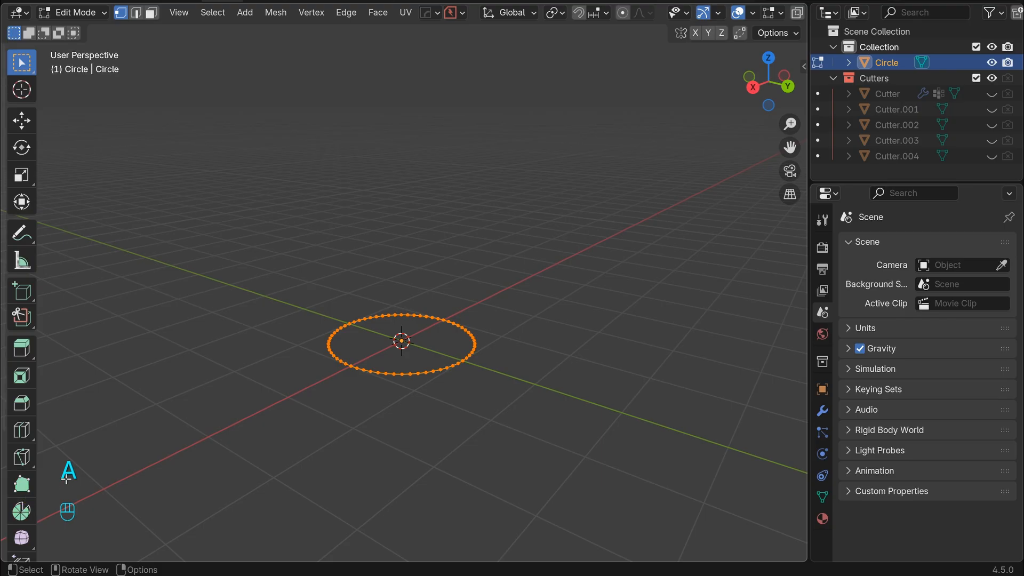
key(KP_1)
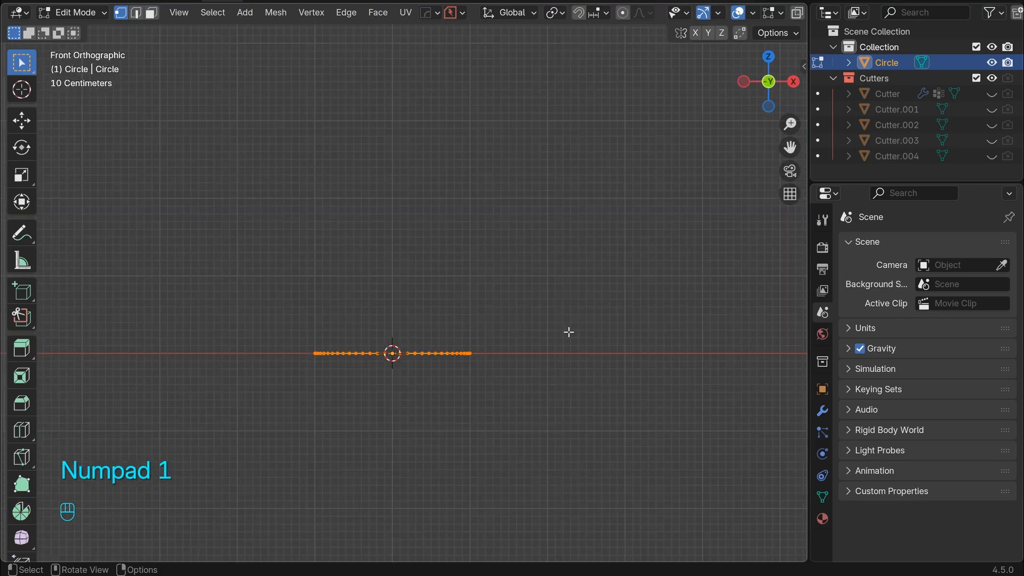
key(e)
key(z)
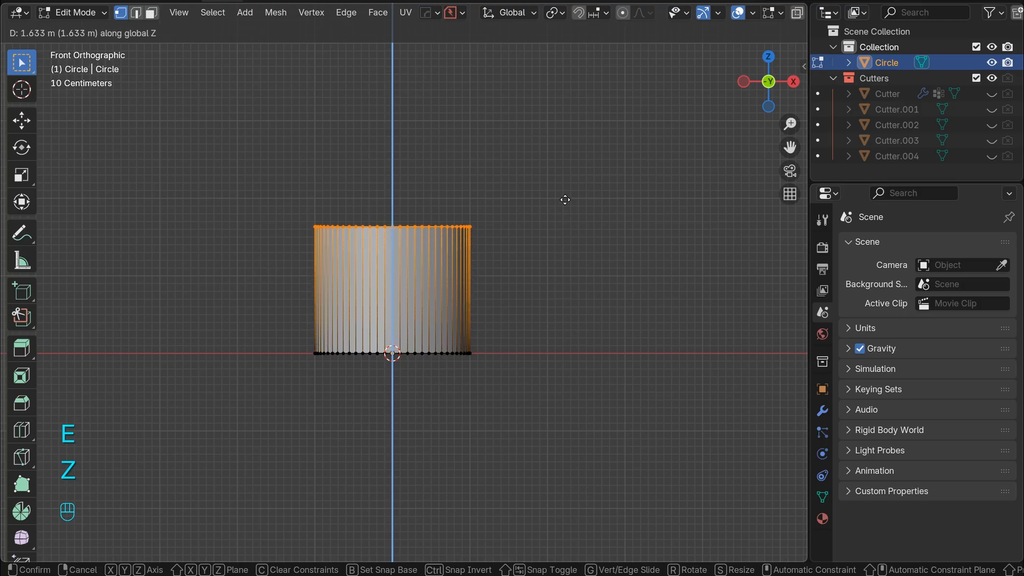
click(562, 101)
Step: Extrude the body's top rim in place and scale it inward to about 0.664 to form the shoulder
middle_drag(585, 208, 530, 286)
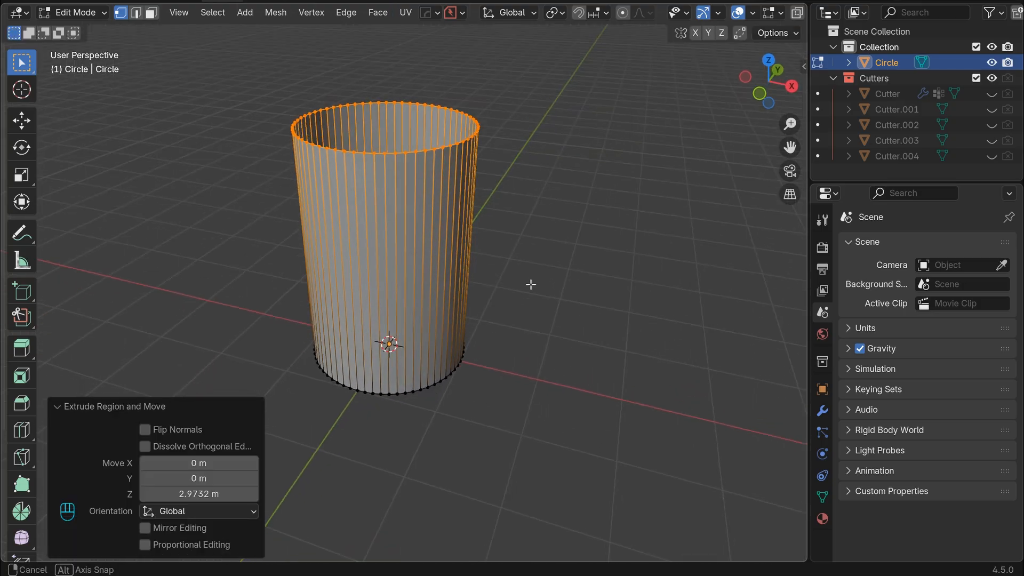
drag(789, 147, 771, 217)
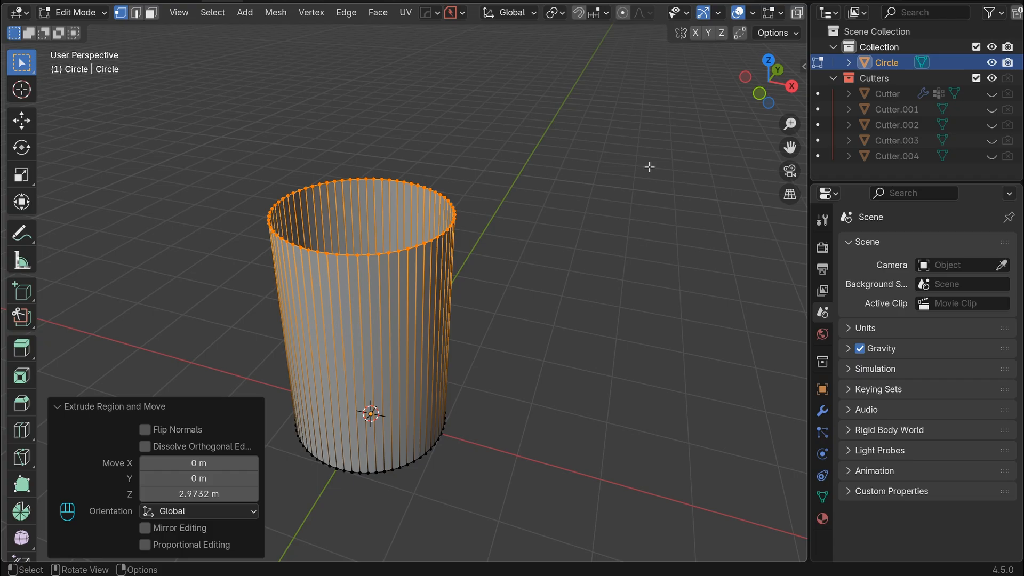
key(e)
right_click(506, 167)
key(s)
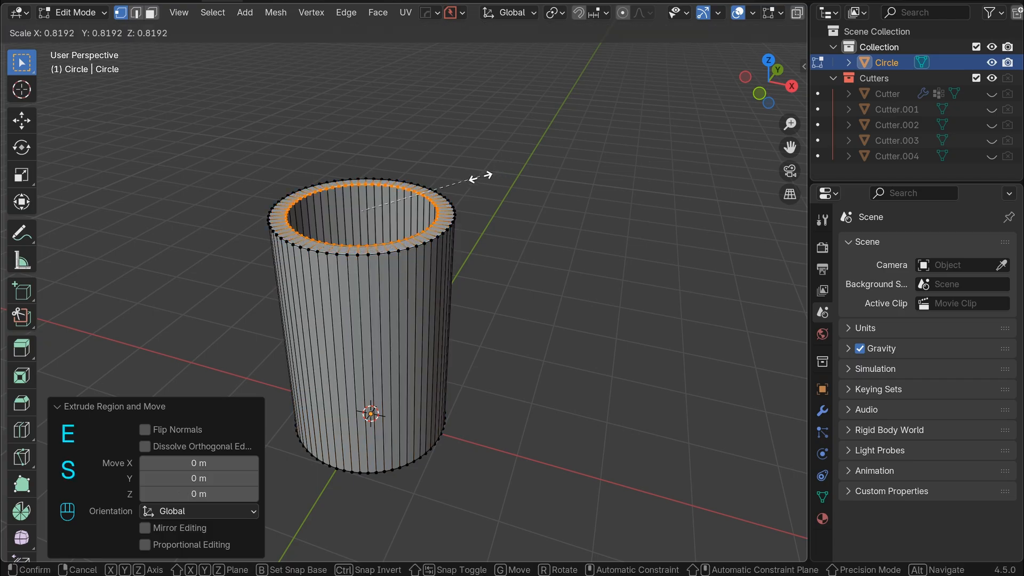
click(457, 181)
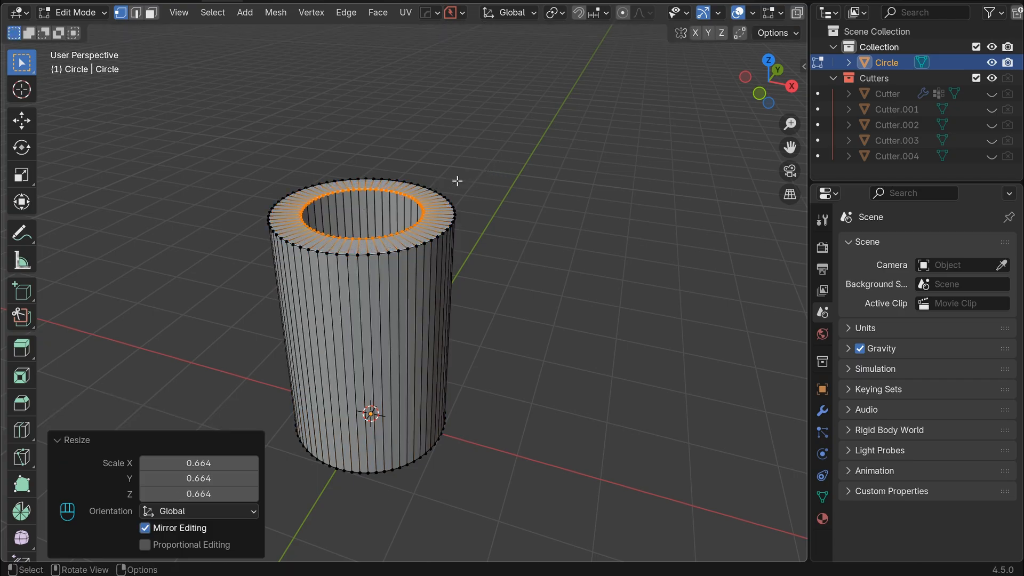
Step: Extrude the shoulder's inner rim upward along Z by about 0.4 m to form the neck
key(e)
key(z)
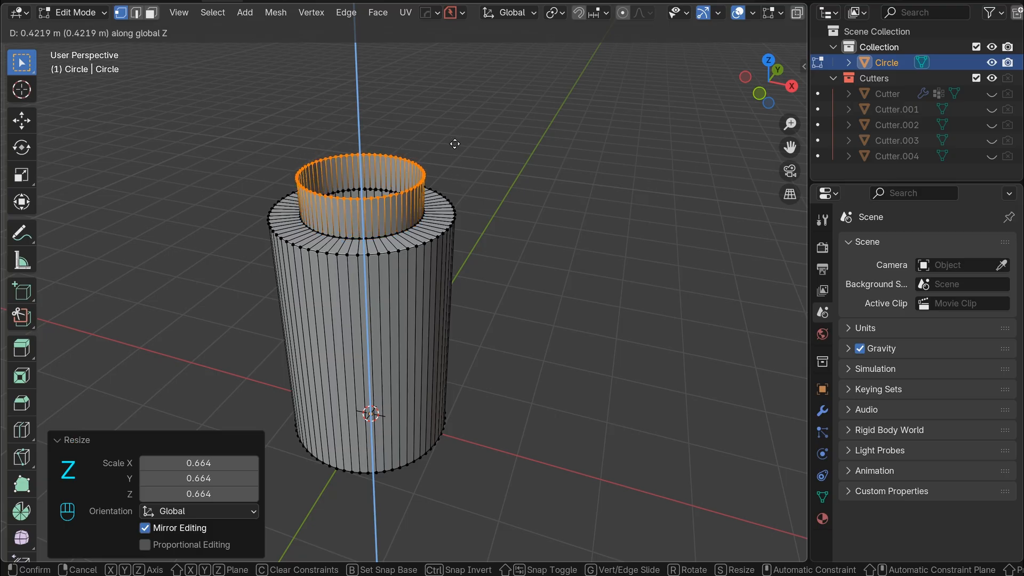
click(455, 146)
click(585, 183)
Step: Close the open bottom of the body by filling its edge loop with a face
middle_drag(586, 289, 528, 261)
scroll(557, 216, down, 2)
scroll(528, 261, up, 3)
alt+shift+click(379, 388)
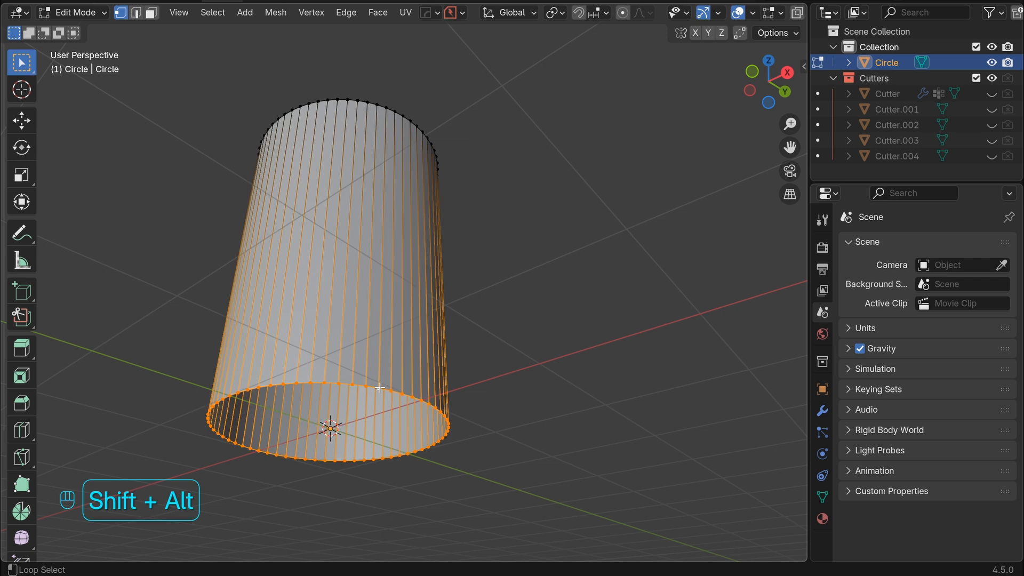
key(f)
click(545, 325)
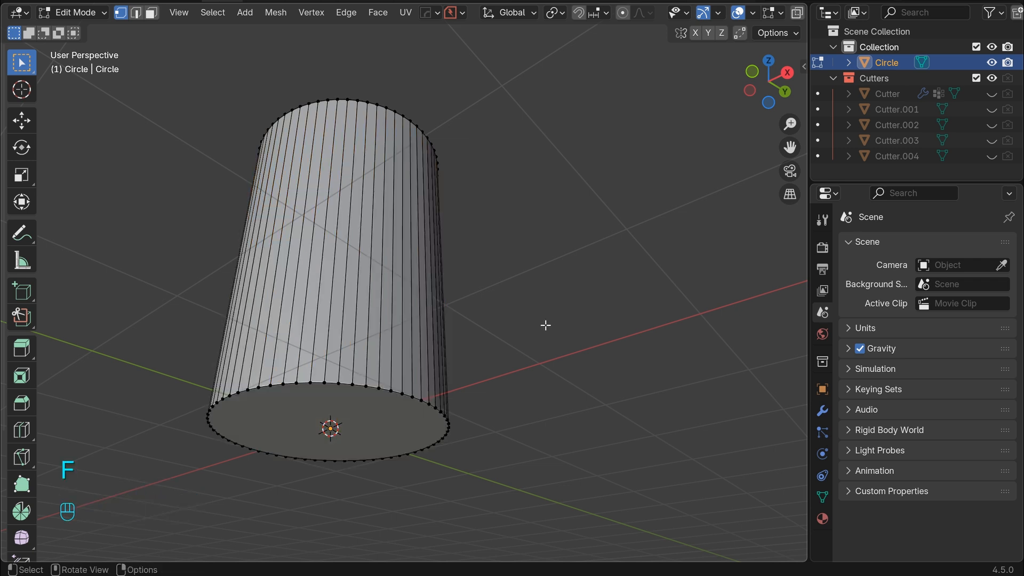
Step: Bevel the body's outer shoulder and bottom edge loops together with 6 segments and an offset of about 0.194 m
middle_drag(602, 185, 396, 194)
click(136, 12)
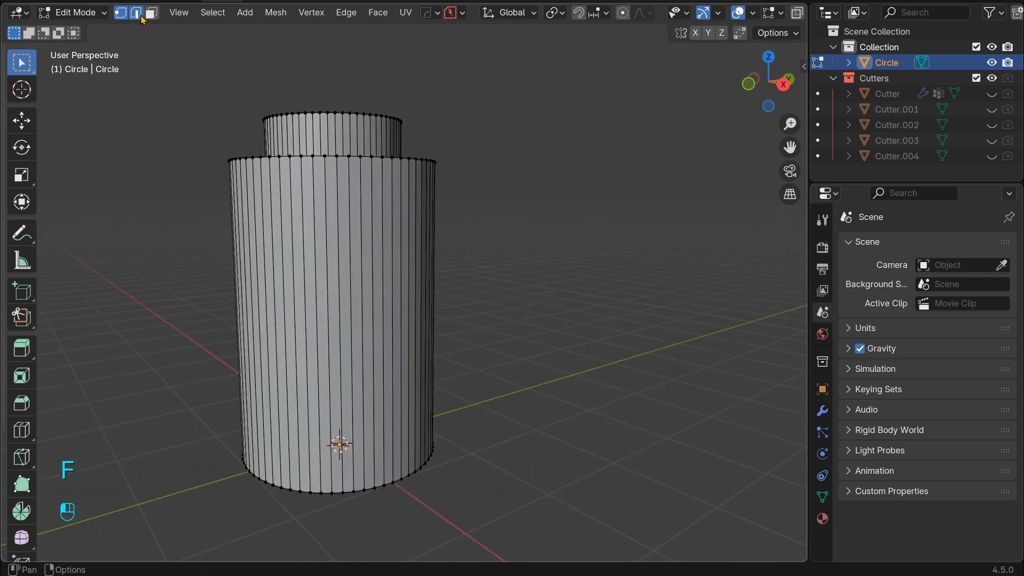
middle_drag(662, 205, 643, 240)
alt+shift+click(343, 215)
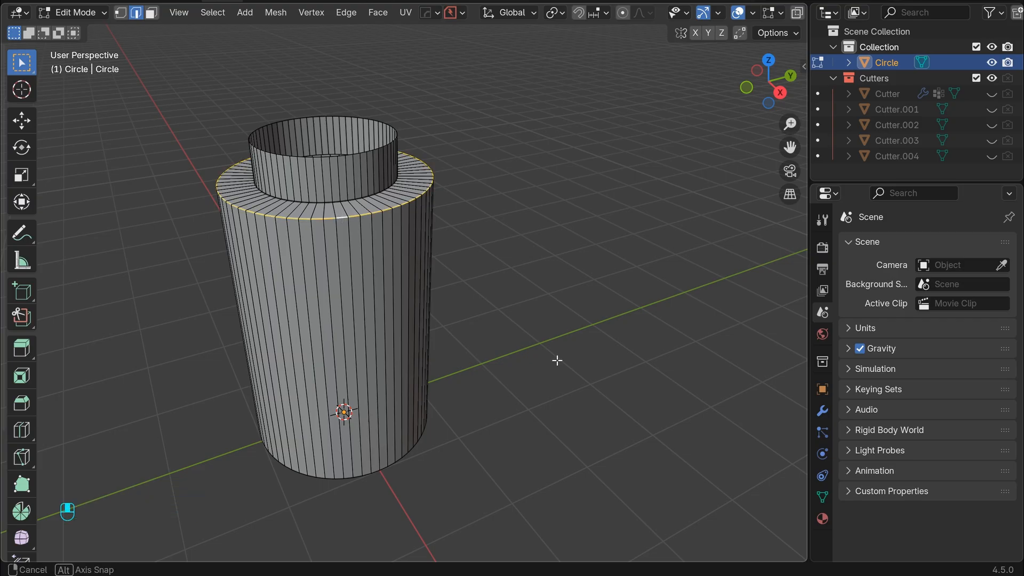
middle_drag(556, 359, 552, 261)
alt+shift+click(360, 401)
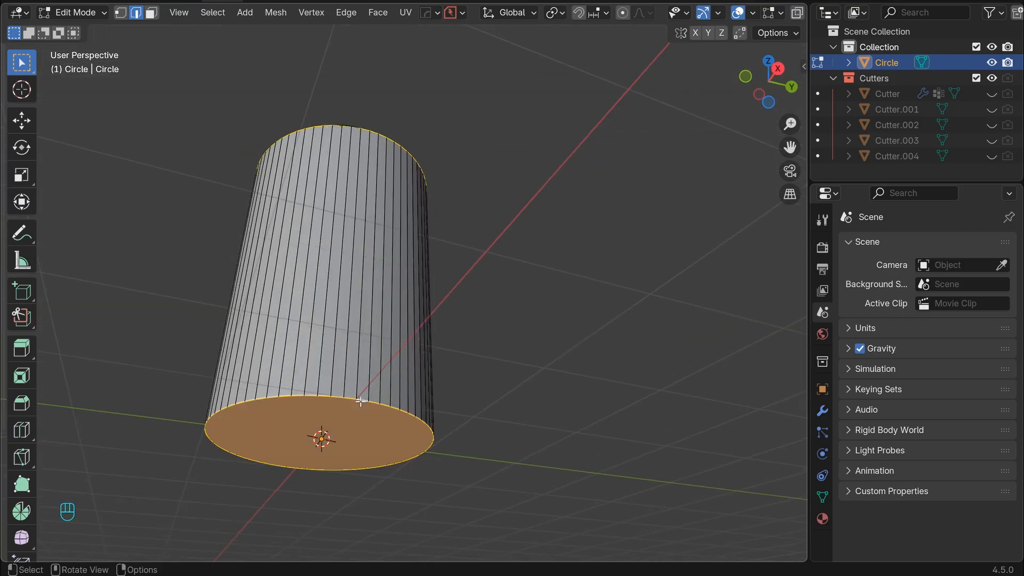
key(ctrl+b)
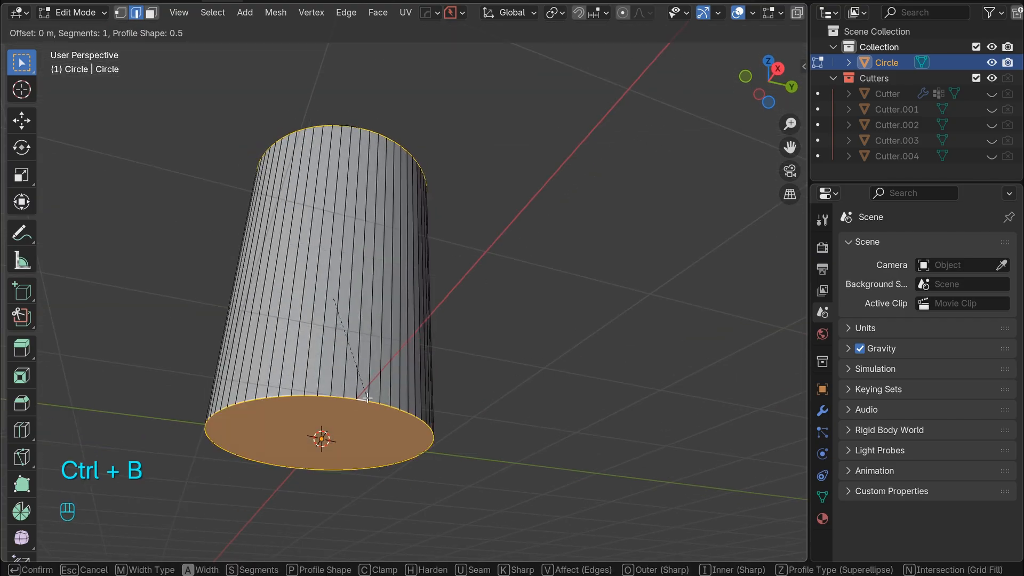
scroll(378, 408, up, 5)
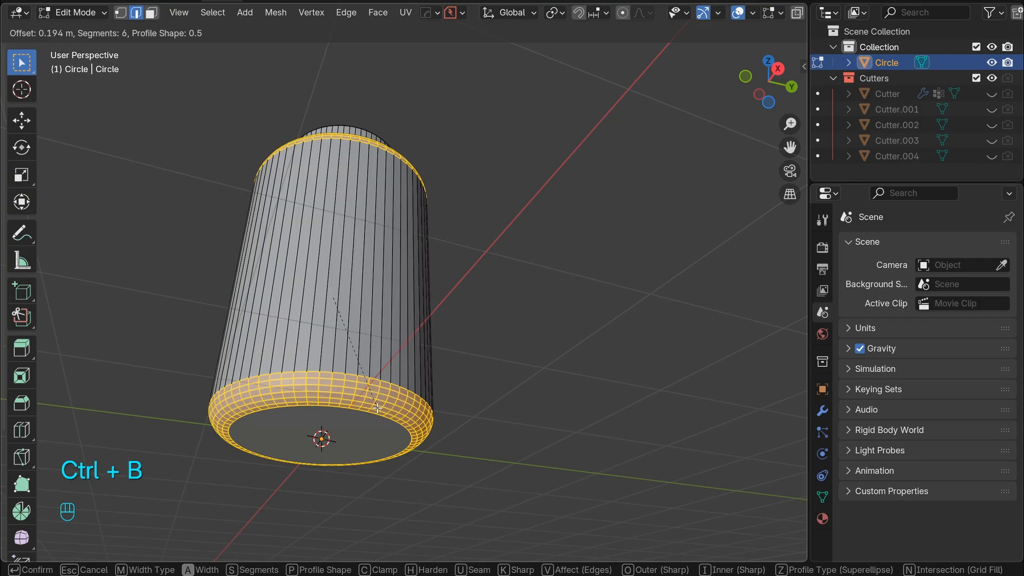
click(377, 408)
click(521, 256)
Step: Duplicate the edge loop at the top of the neck in place and separate the copy into its own object
middle_drag(521, 256, 615, 327)
key(KP_1)
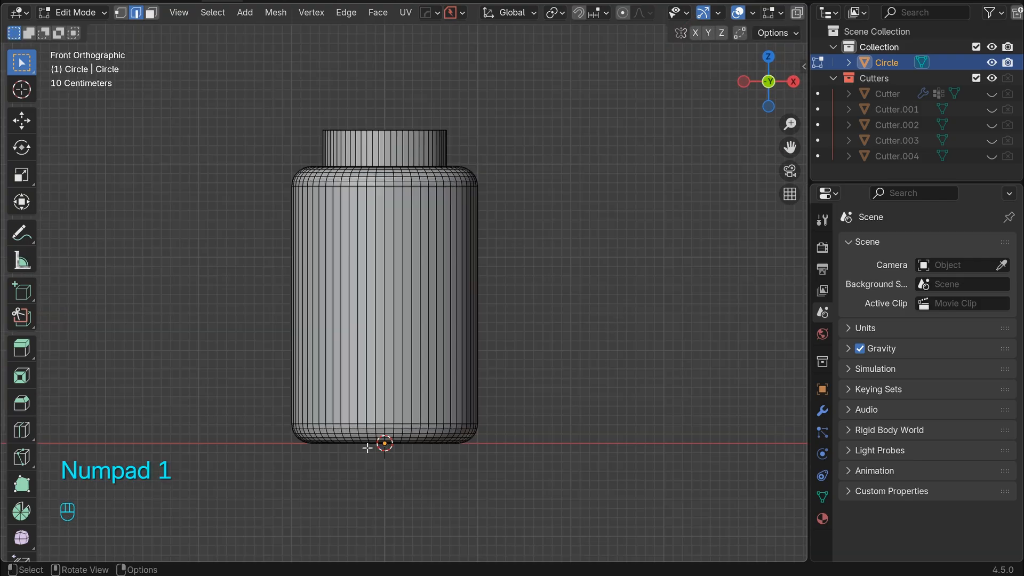
drag(790, 147, 824, 211)
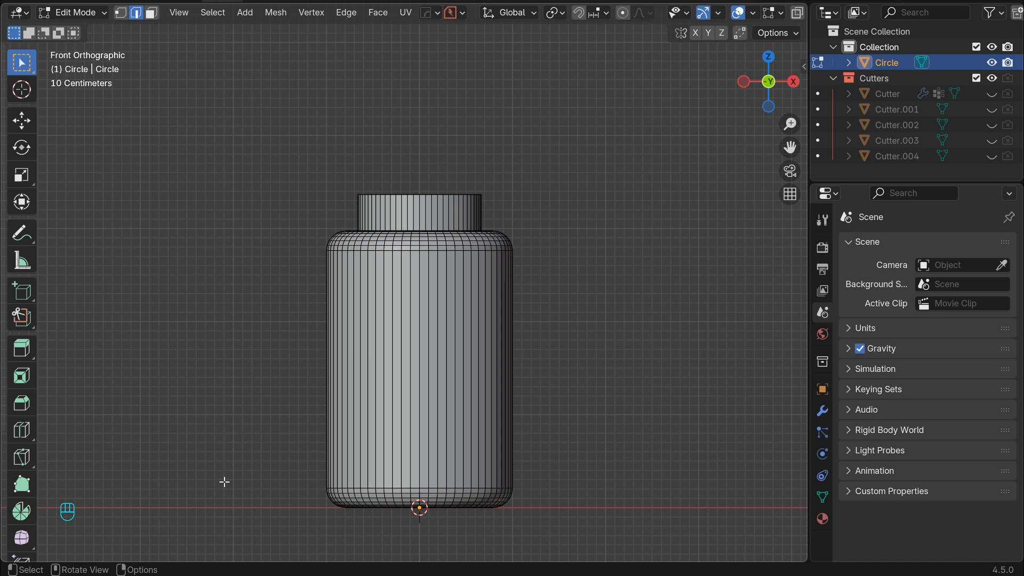
drag(790, 148, 745, 261)
scroll(701, 172, up, 4)
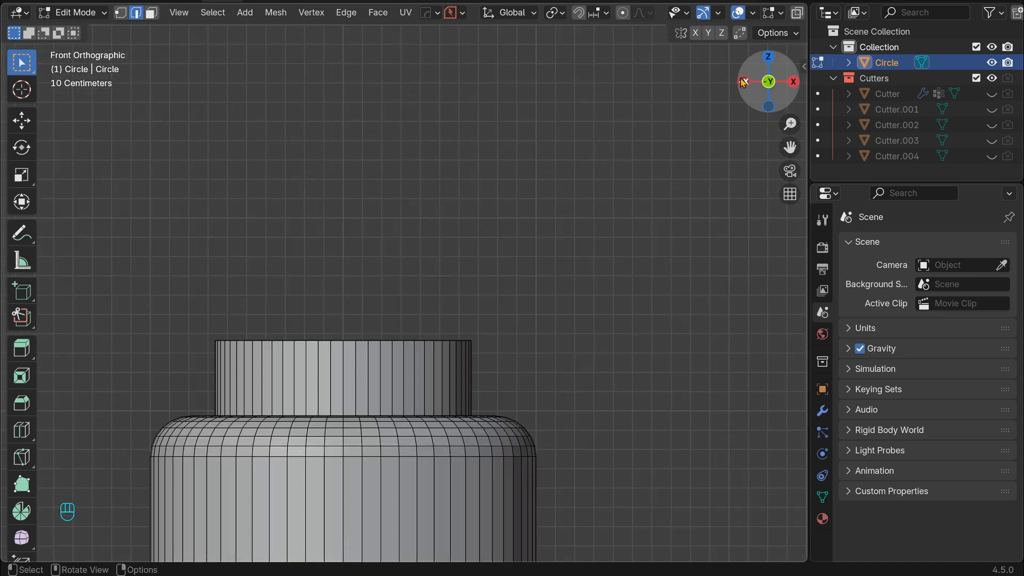
drag(784, 70, 764, 93)
drag(790, 147, 899, 71)
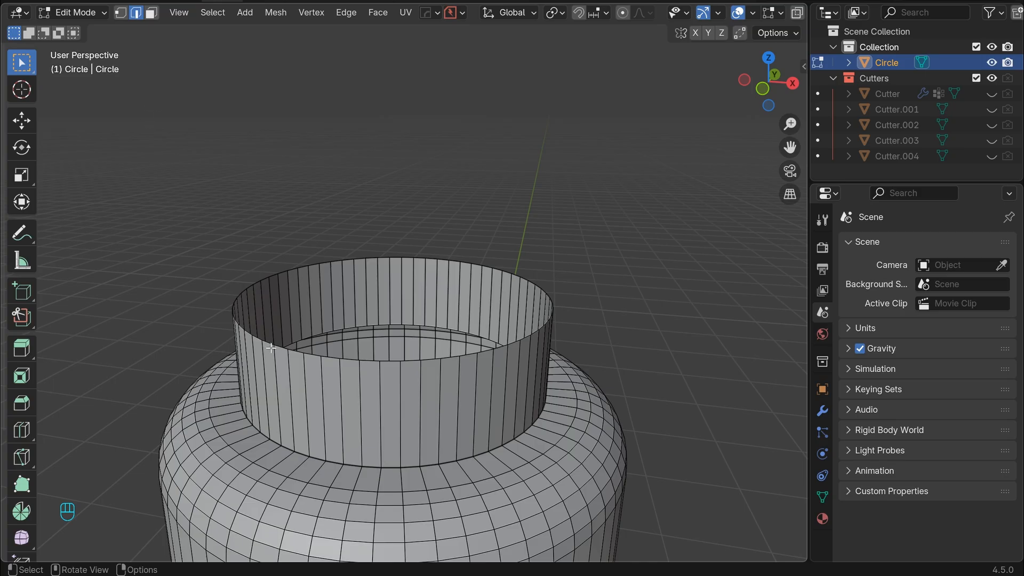
alt+shift+click(299, 352)
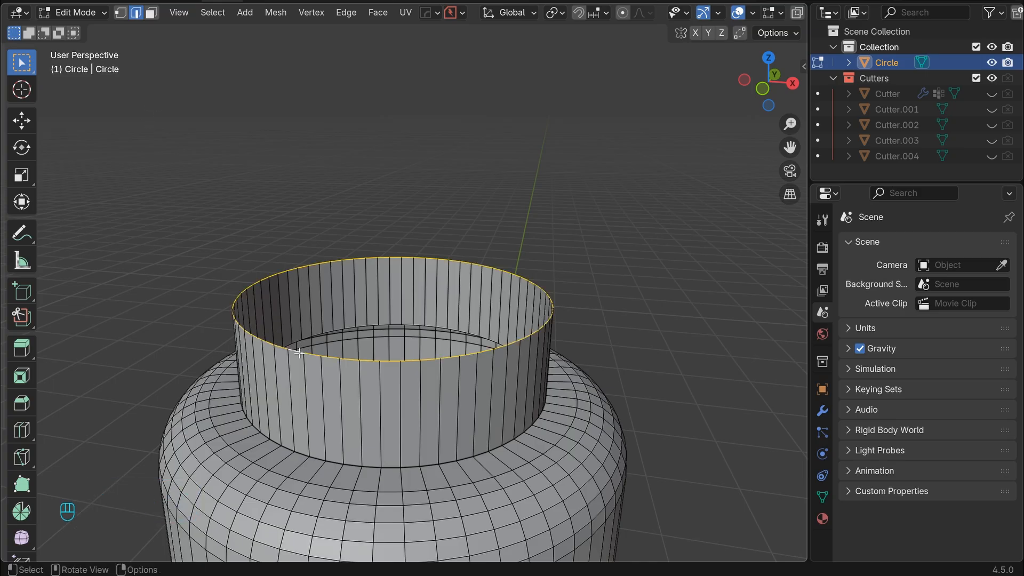
key(shift+d)
right_click(299, 353)
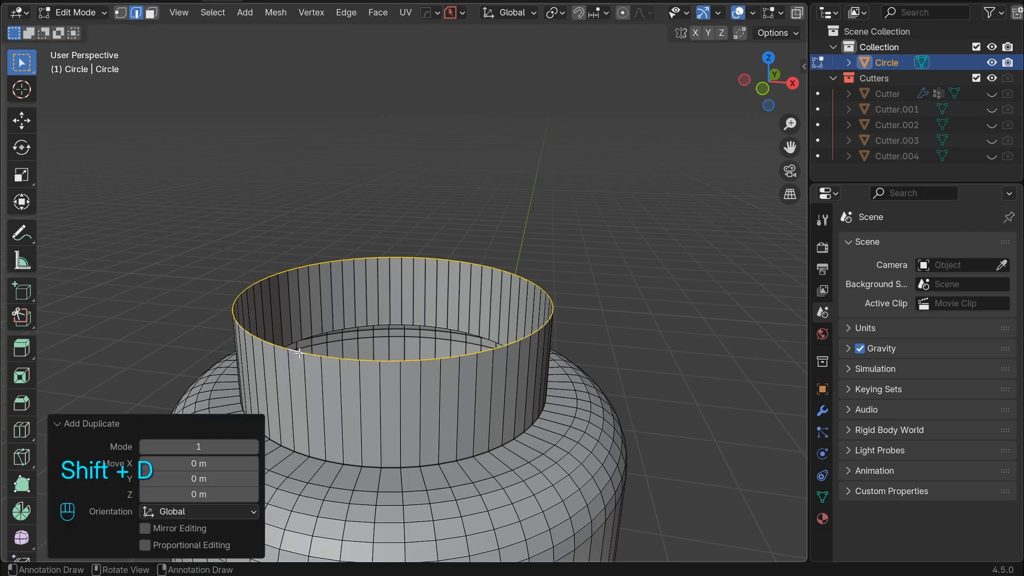
key(ctrl+e)
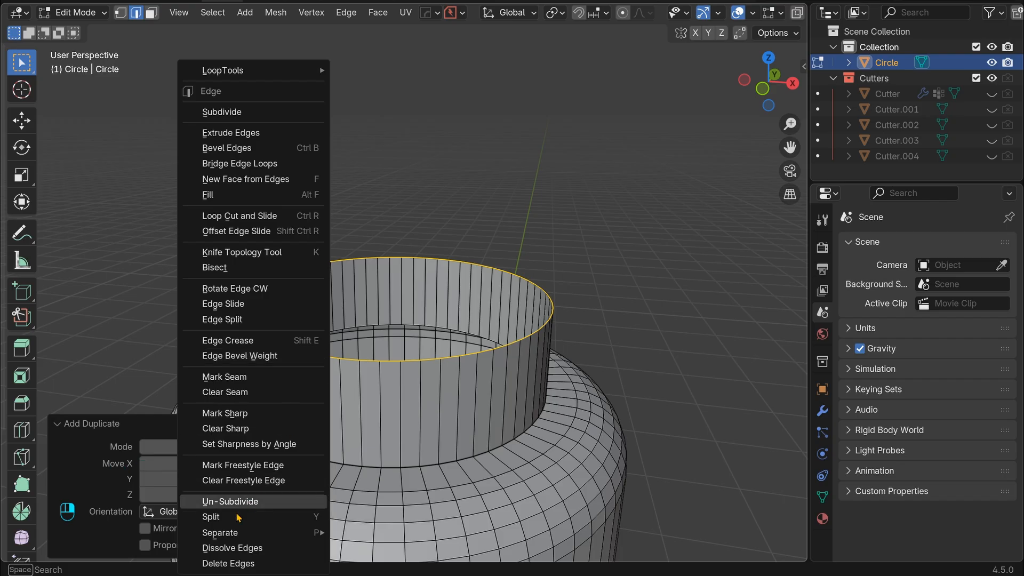
mouse_move(219, 533)
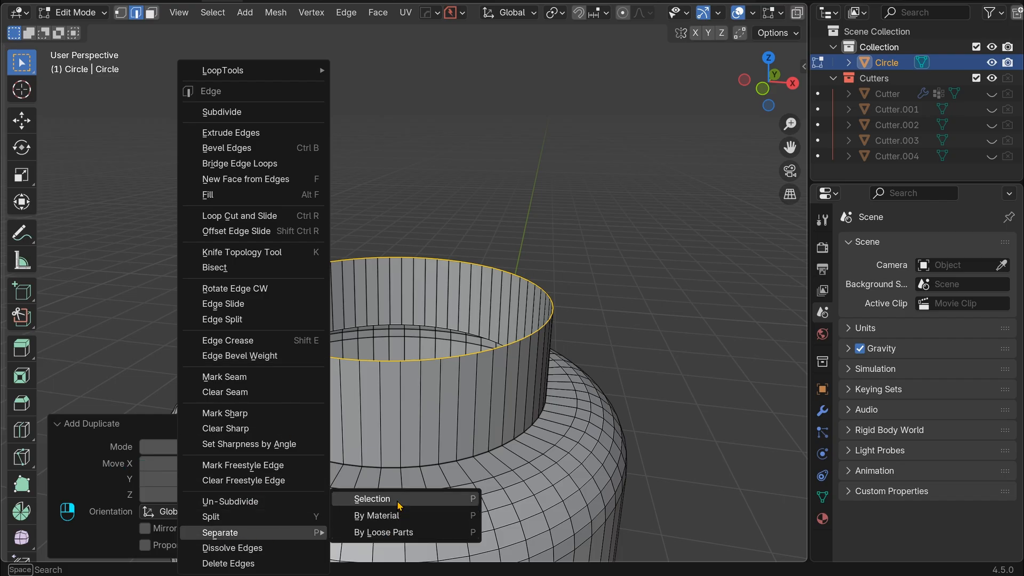
click(372, 499)
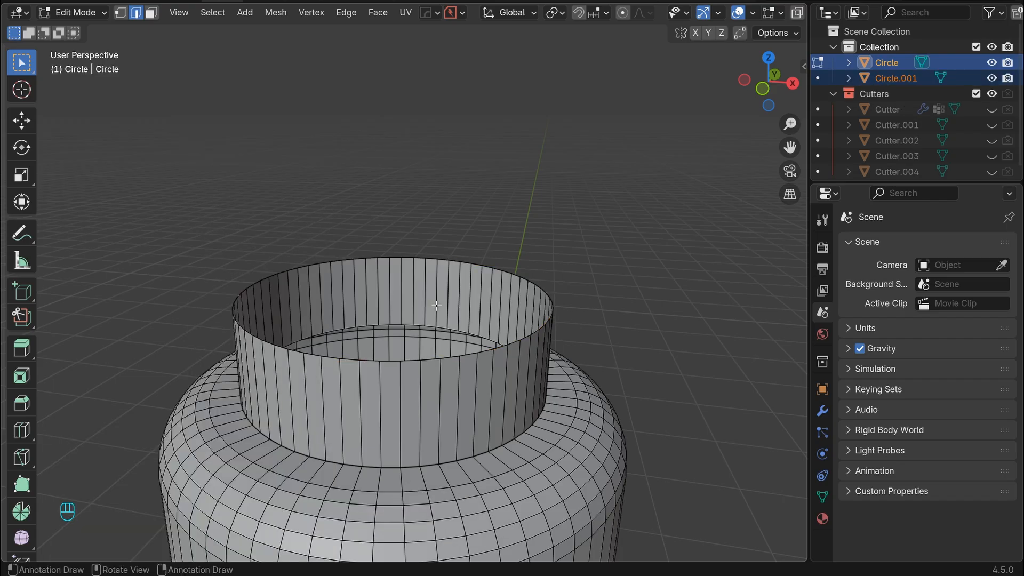
Step: In the separated rim circle, delete every vertex except the one at the negative Y end of the Y axis
key(Tab)
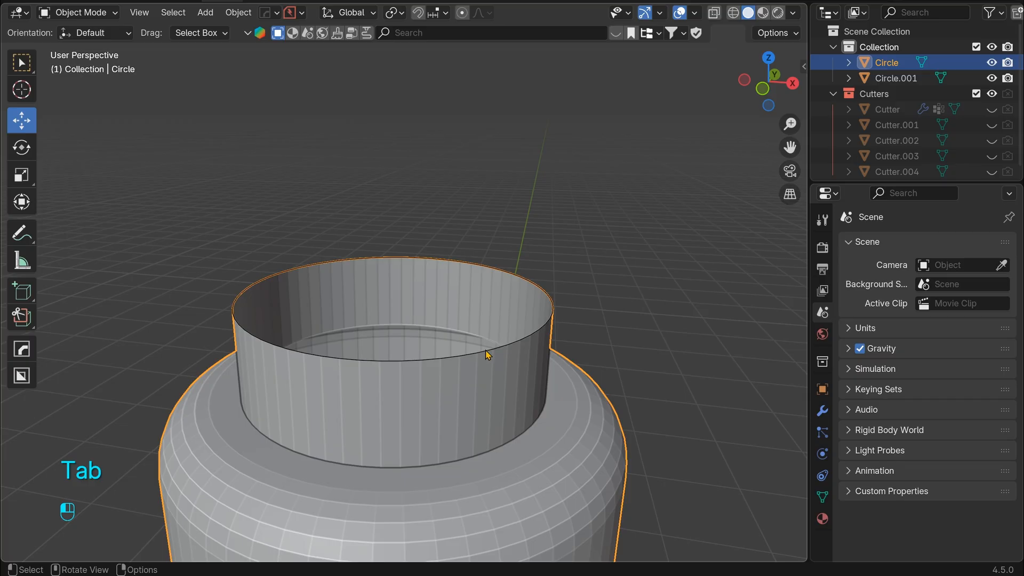
click(487, 355)
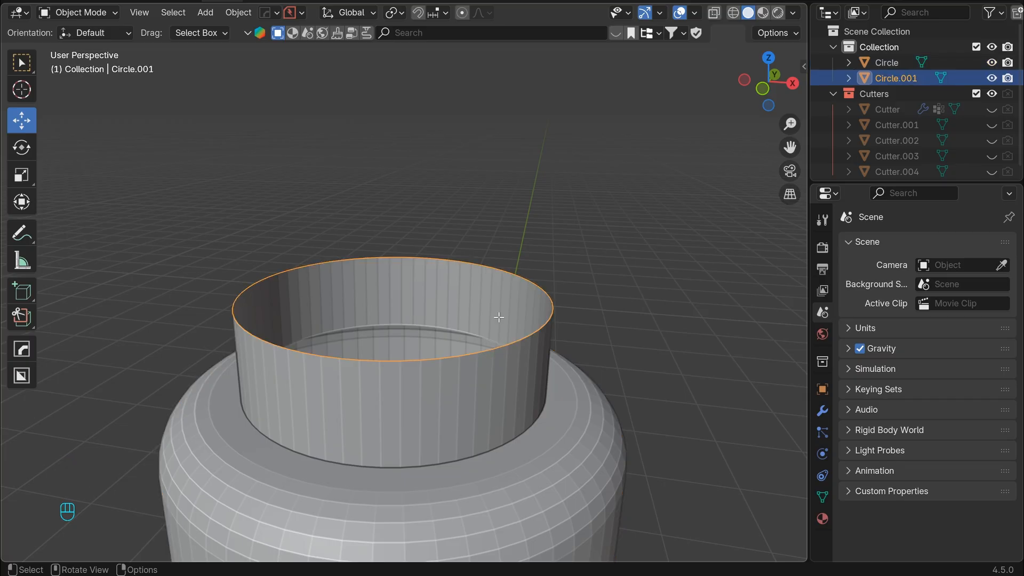
key(Tab)
key(KP_7)
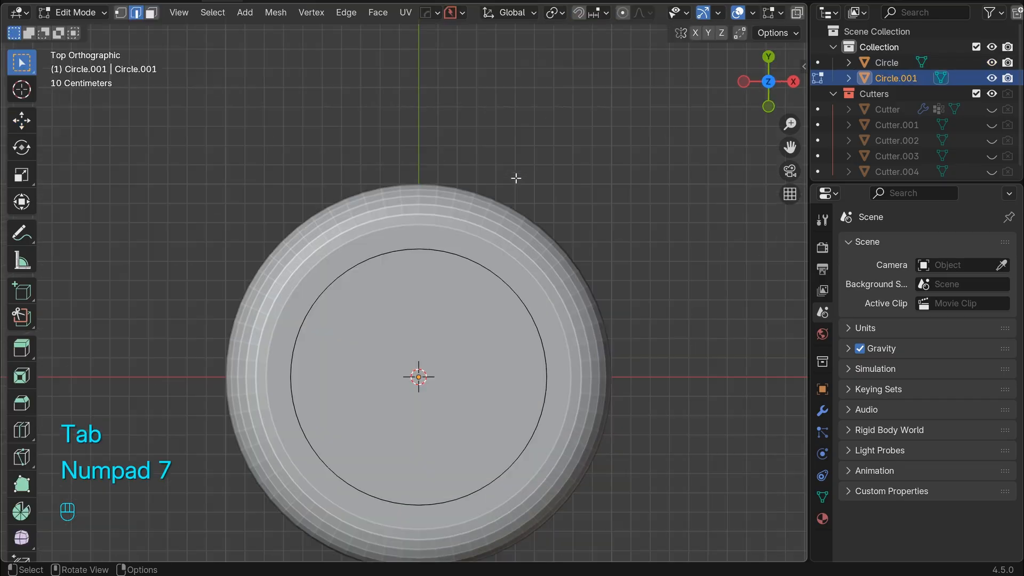
scroll(466, 311, down, 4)
key(Tab)
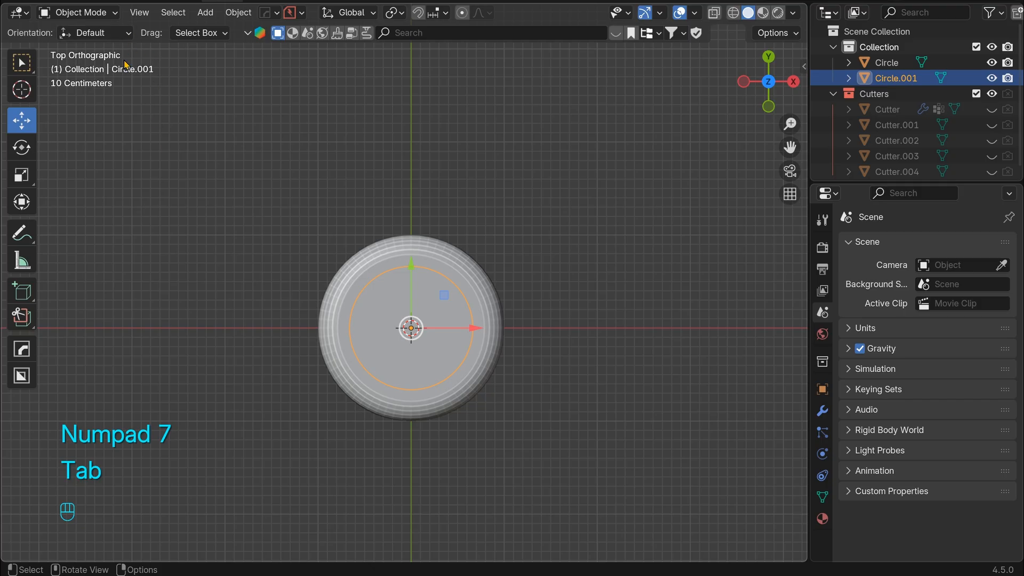
key(Tab)
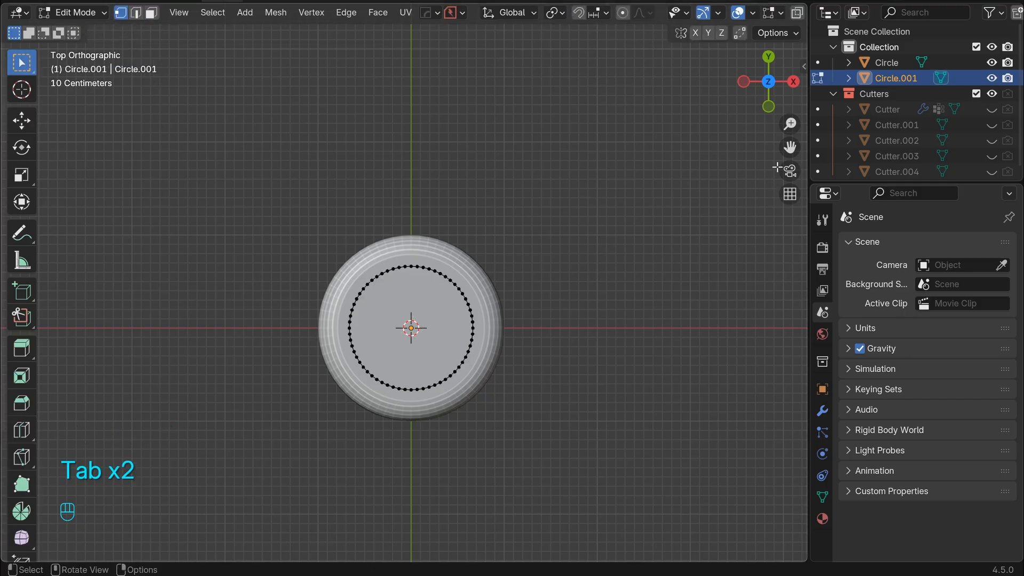
drag(789, 148, 783, 71)
scroll(727, 181, up, 3)
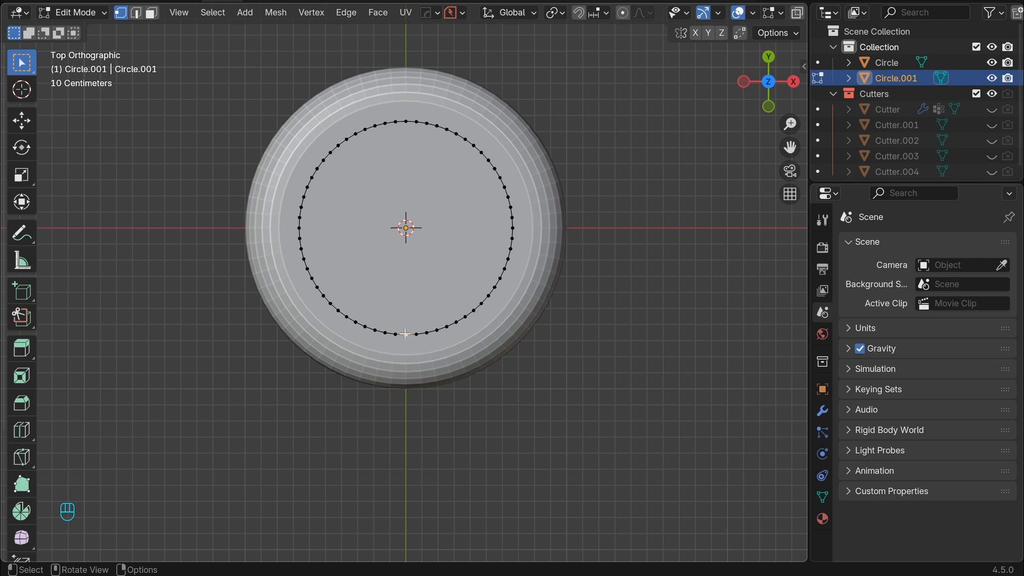
key(ctrl+i)
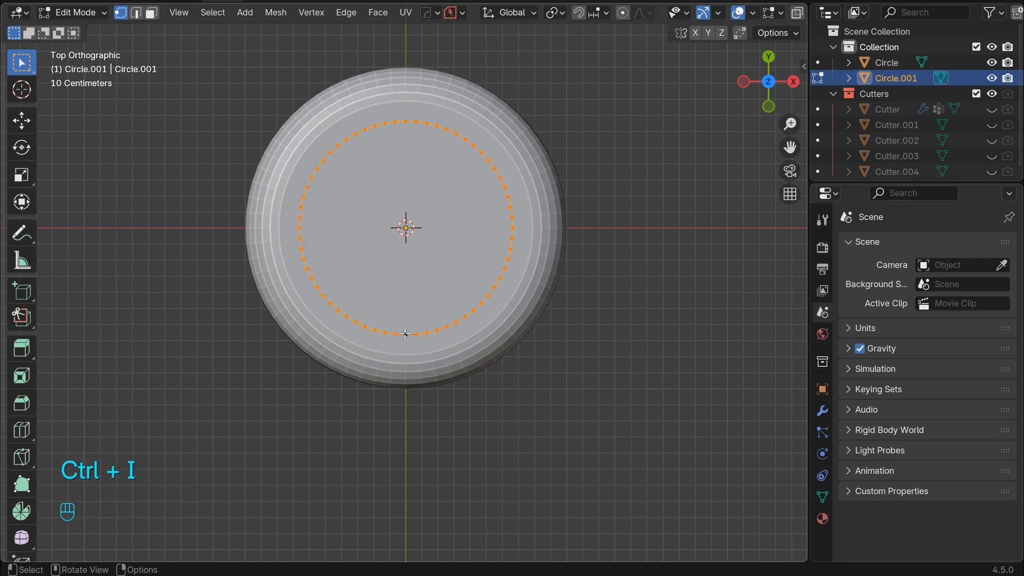
key(Delete)
click(482, 284)
Step: Extrude the separated rim vertex upward by 0.15 m along the Z axis
key(KP_3)
scroll(790, 144, up, 8)
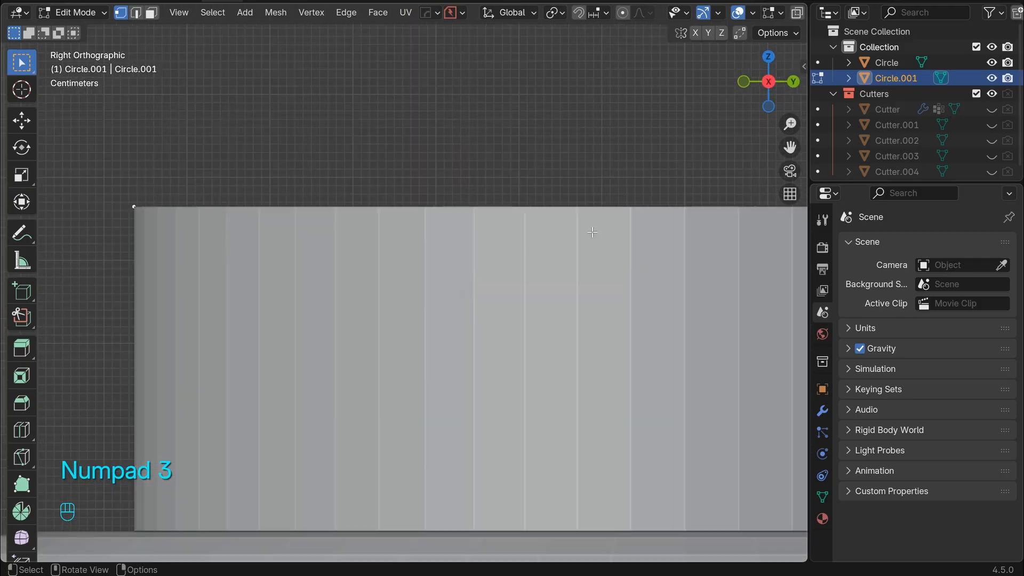
scroll(790, 144, down, 5)
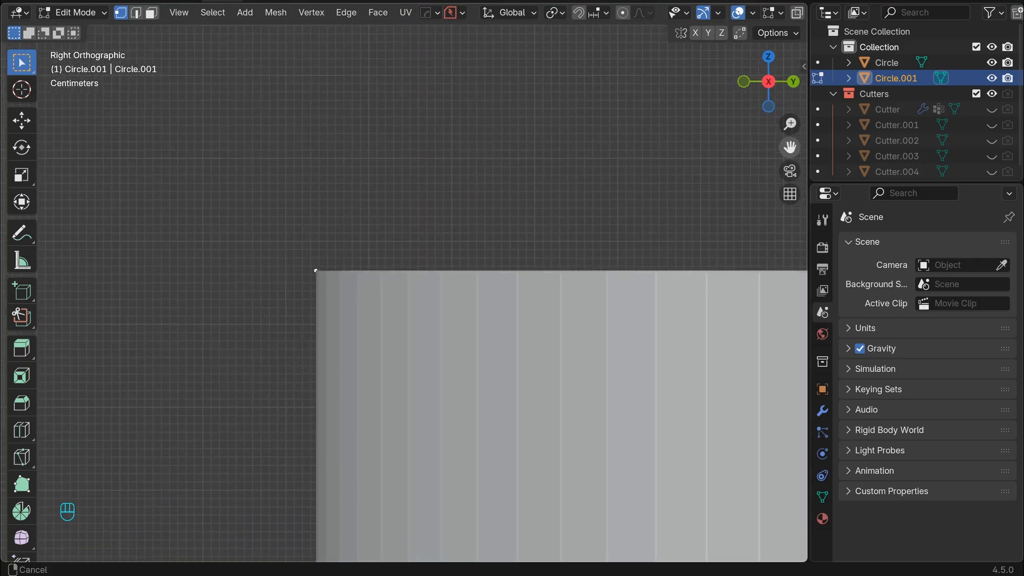
scroll(487, 208, down, 1)
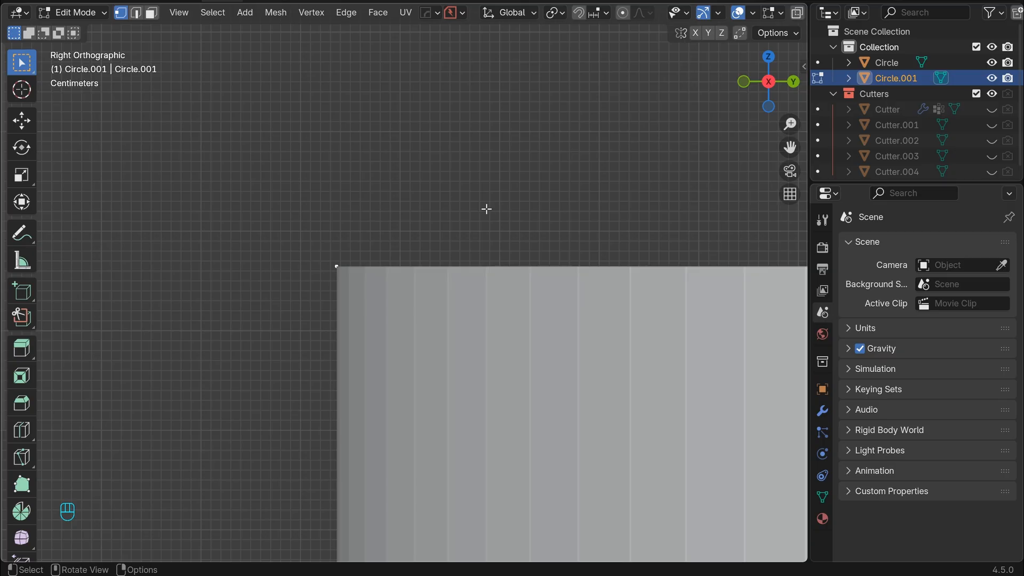
key(e)
text(z)
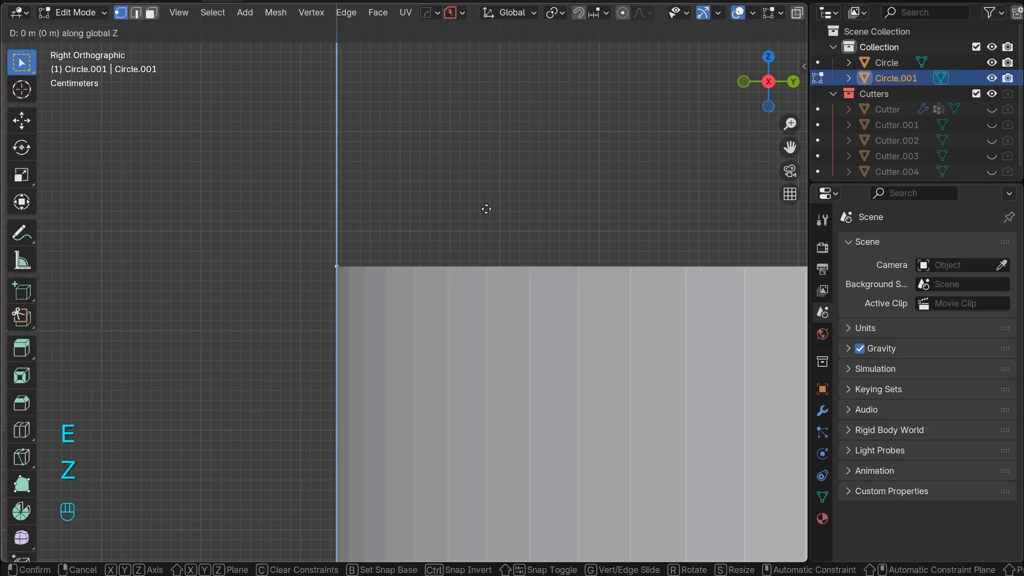
text(0.15)
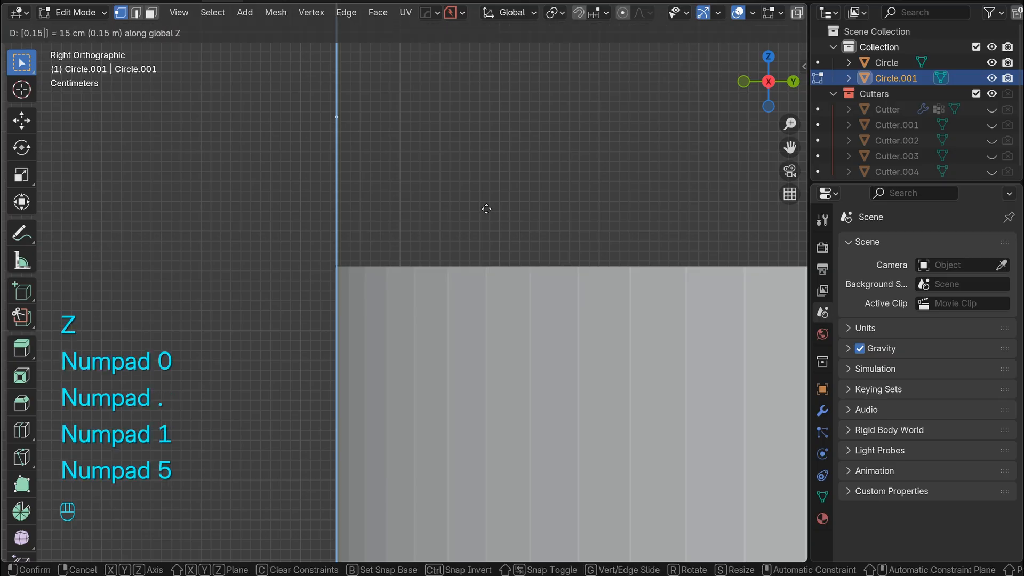
key(KP_Enter)
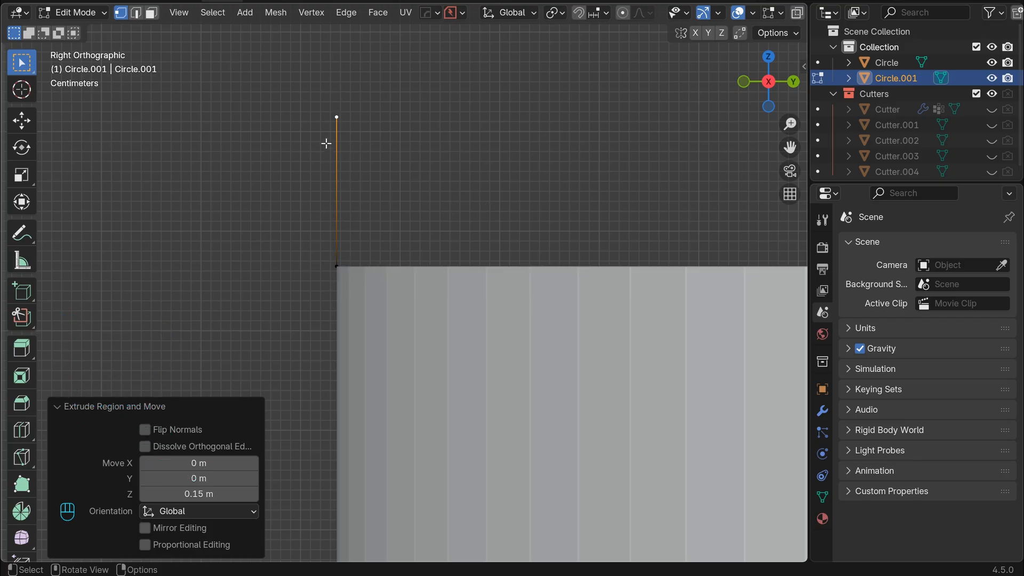
Step: Subdivide the vertical edge above the rim twice with one cut each, dividing it into four equal segments
key(shift)
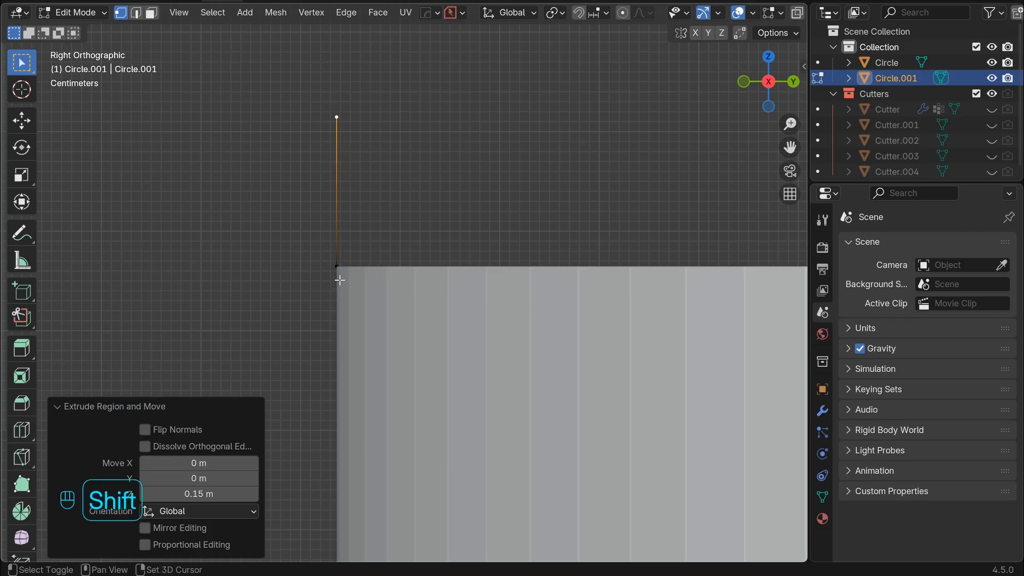
shift+click(339, 269)
right_click(338, 230)
click(301, 42)
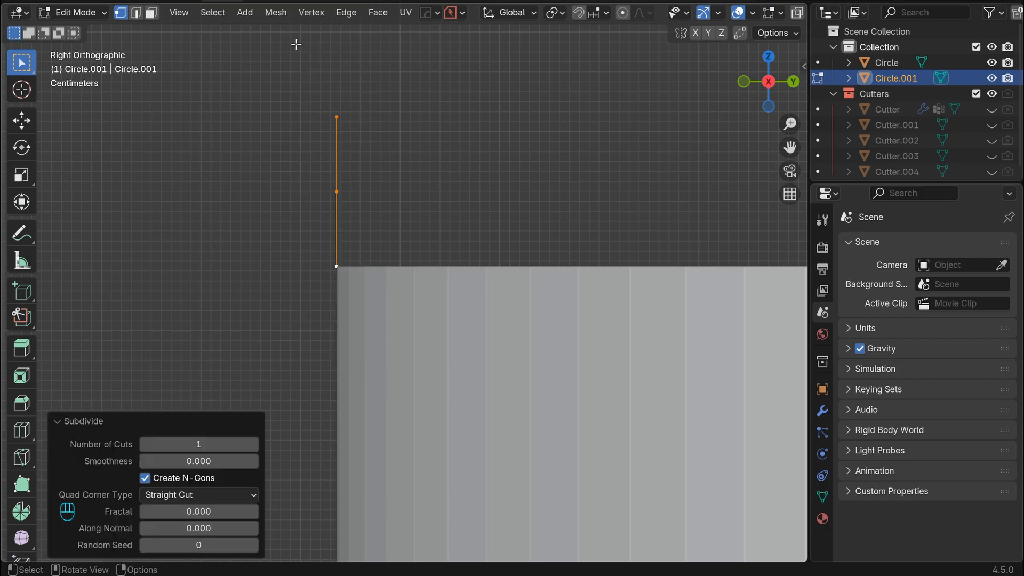
right_click(336, 218)
click(327, 221)
click(418, 179)
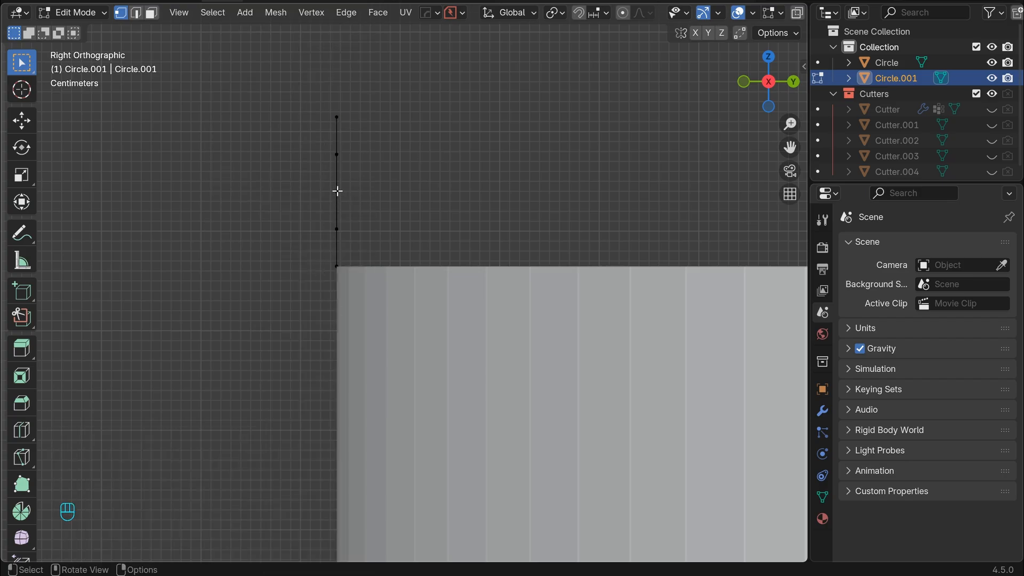
Step: Move the middle vertex of the vertical line outward about 0.062 m along negative Y to form a pointed thread profile
click(337, 191)
key(g)
key(y)
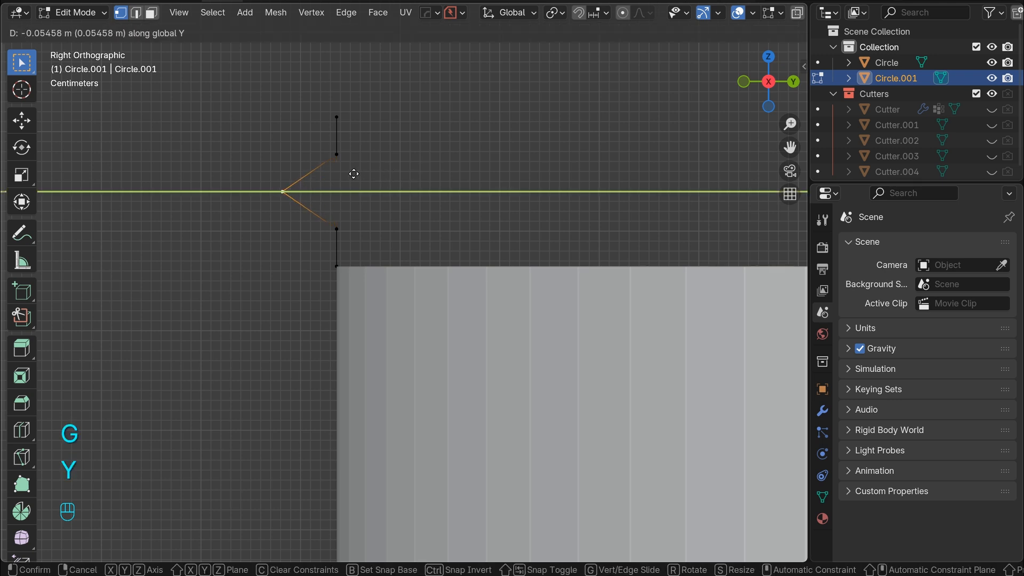
click(348, 174)
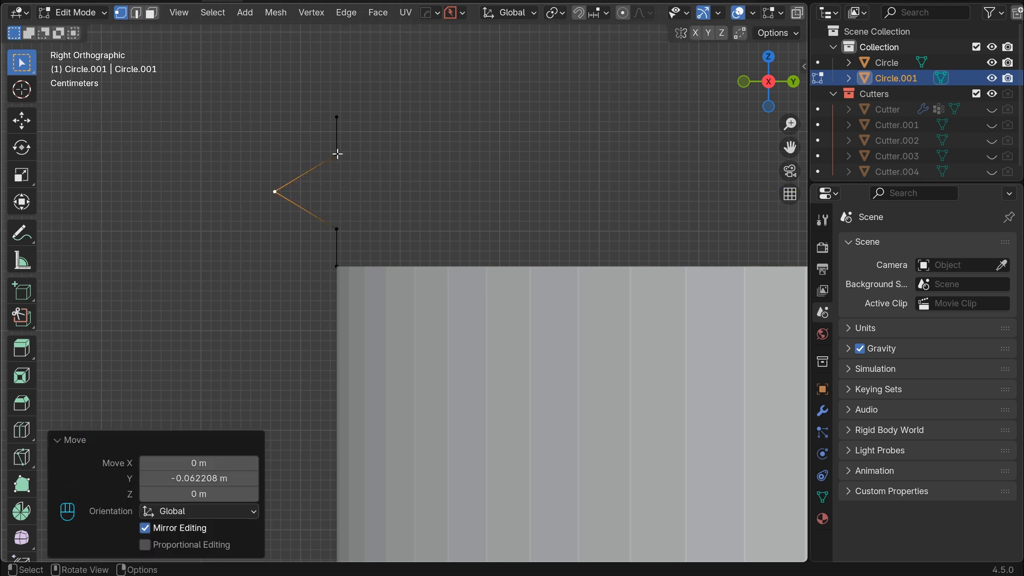
click(446, 224)
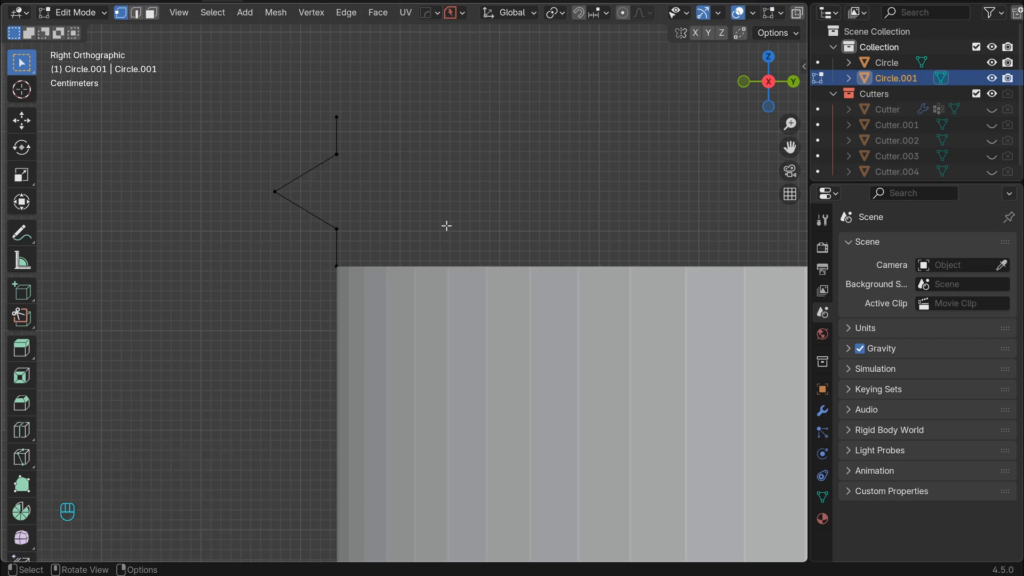
Step: Enlarge the properties area and add a Screw modifier to the thread profile
key(KP_8)
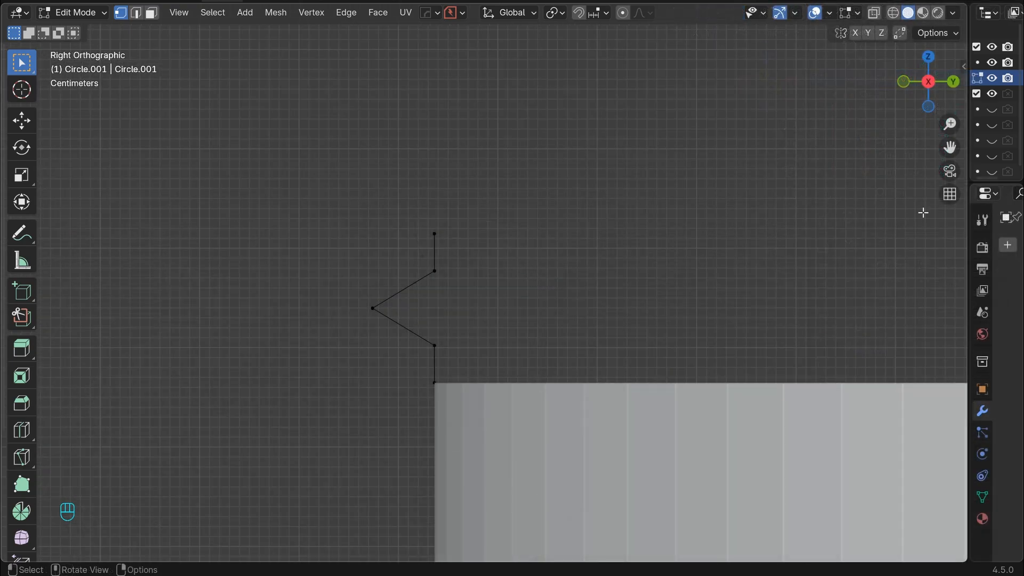
drag(969, 200, 587, 200)
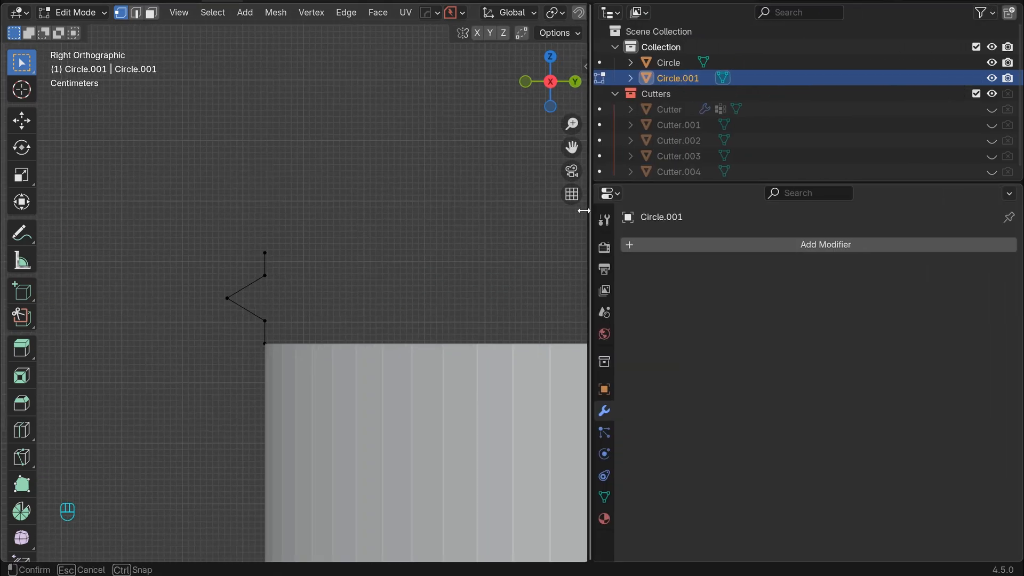
click(835, 245)
mouse_move(835, 247)
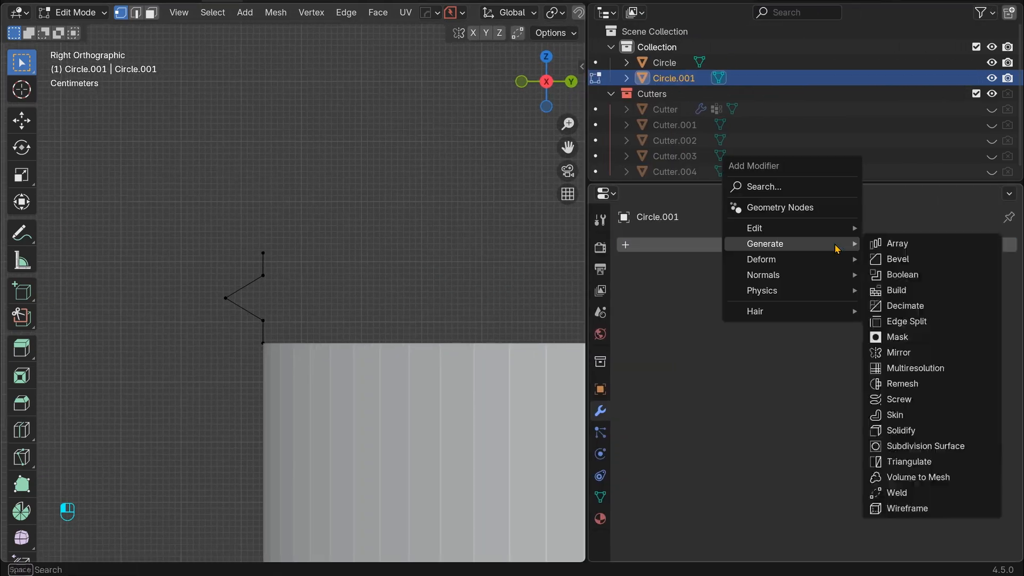
click(940, 407)
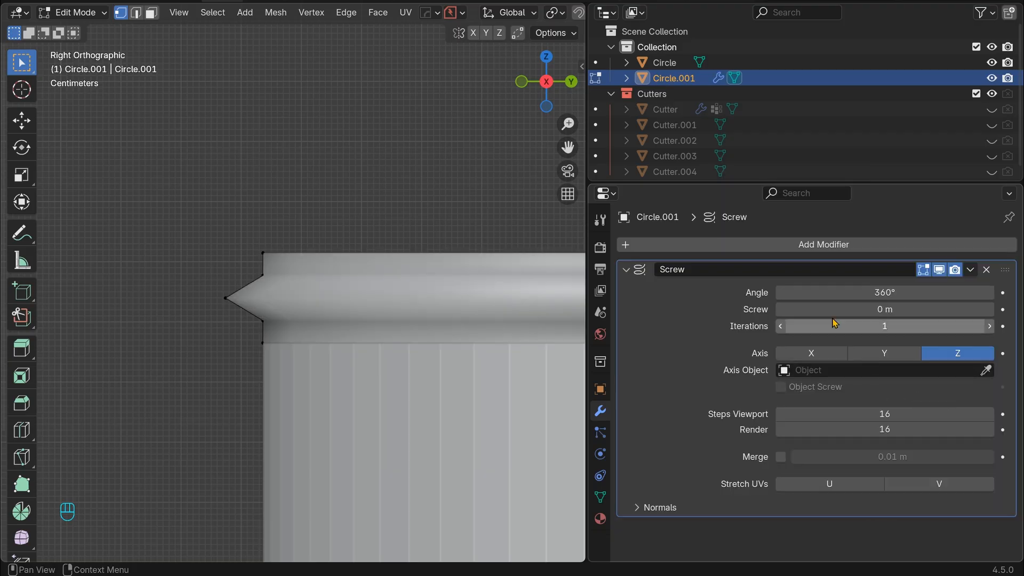
Step: Set both the viewport and render steps of the Screw modifier to 64
click(876, 414)
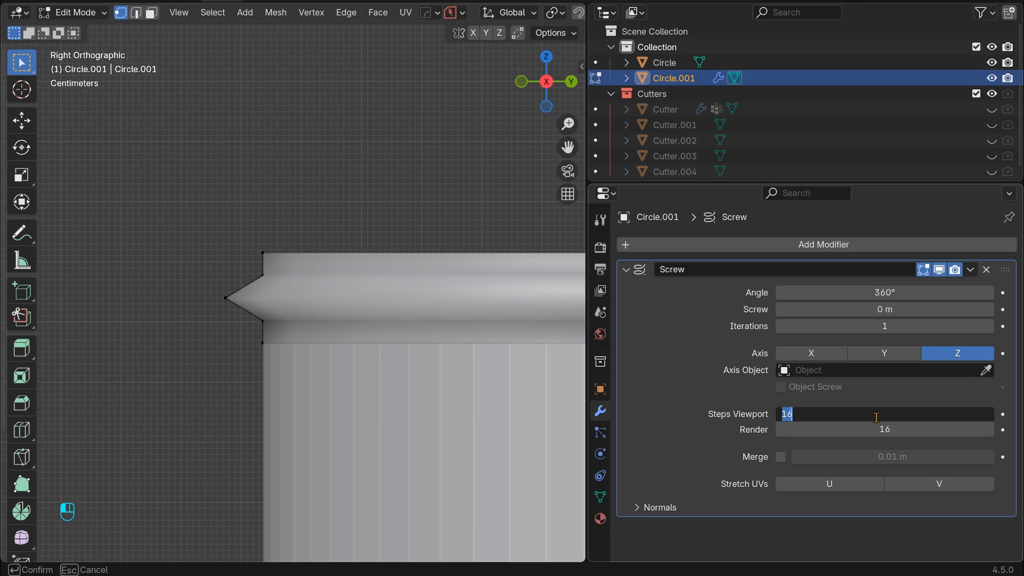
text(464)
key(Return)
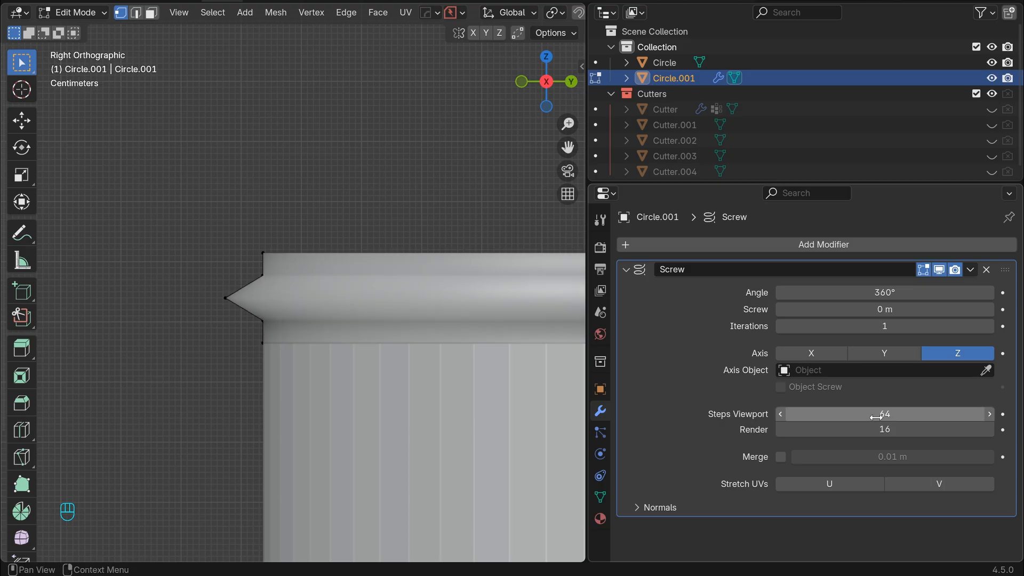
click(883, 429)
text(64)
key(Return)
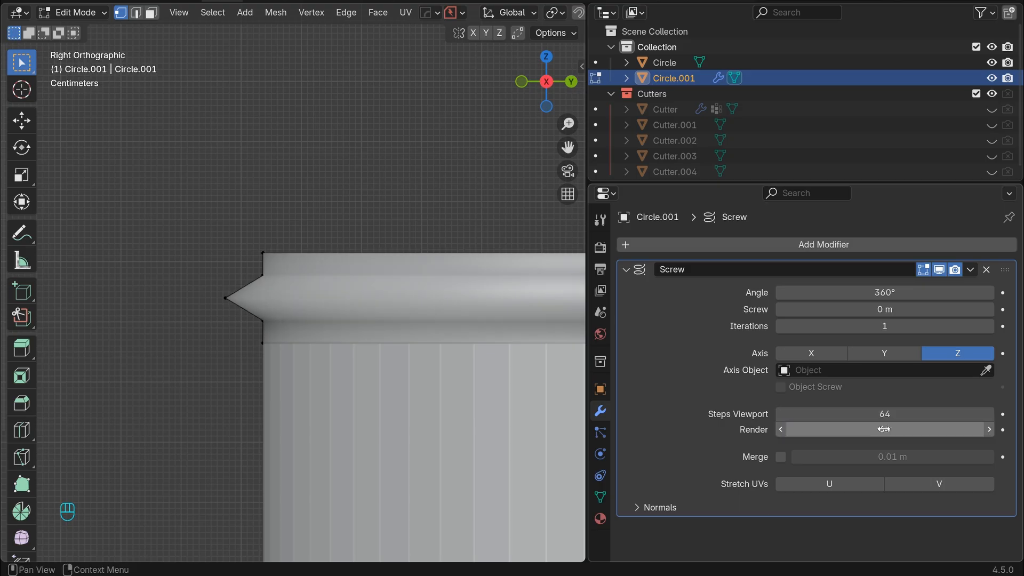
Step: Set the Screw modifier's screw height to 0.15 m and its iterations to 2
click(896, 314)
text(0.15)
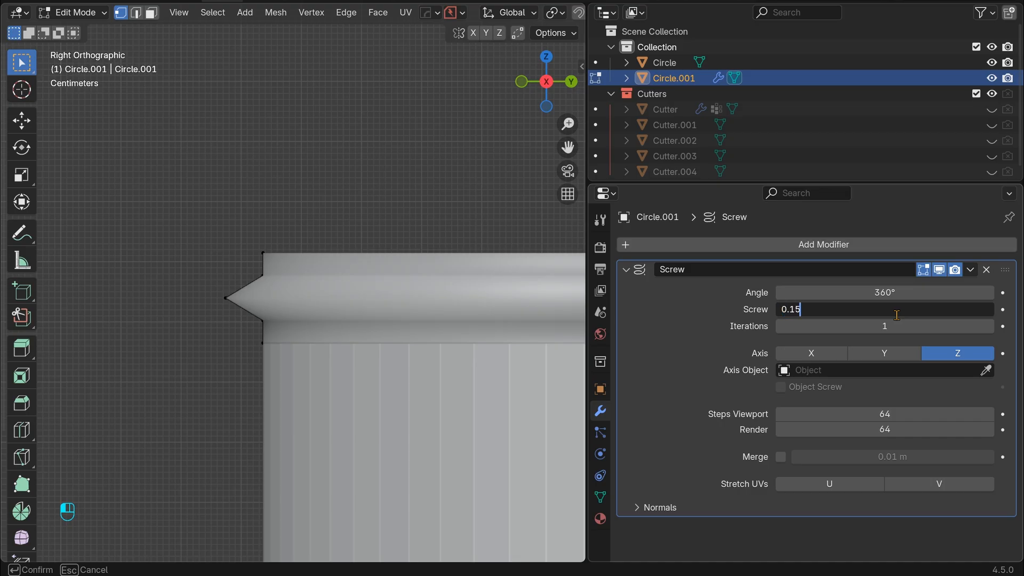
key(Return)
click(897, 319)
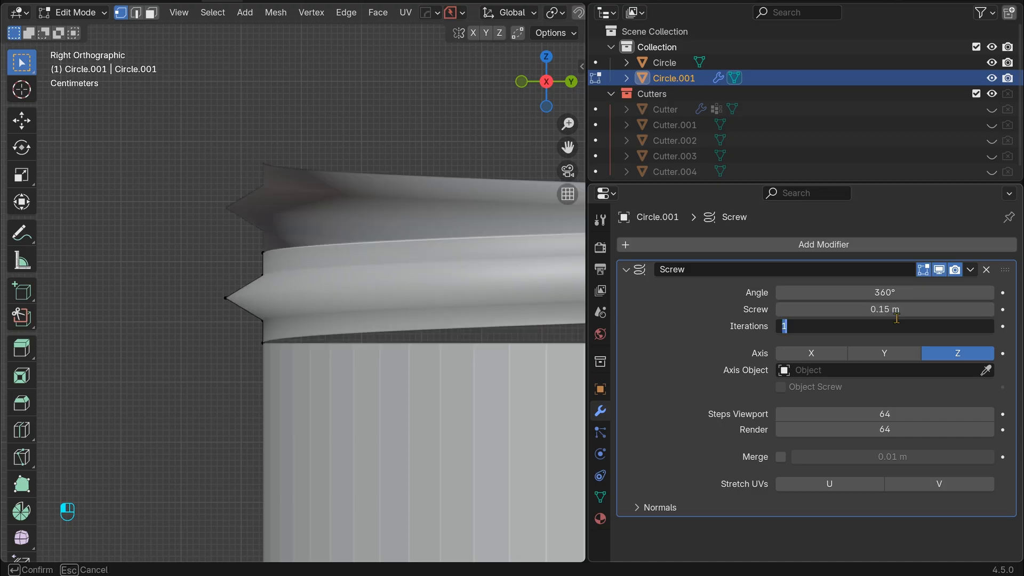
text(2)
key(Return)
scroll(364, 302, down, 3)
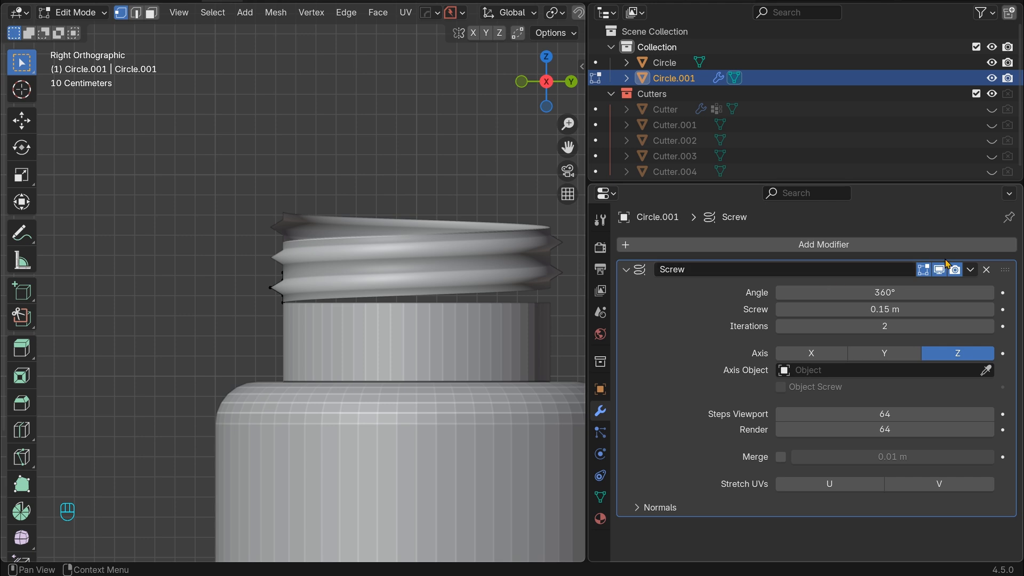
Step: Return to Object Mode and apply the Screw modifier to the thread object
key(Tab)
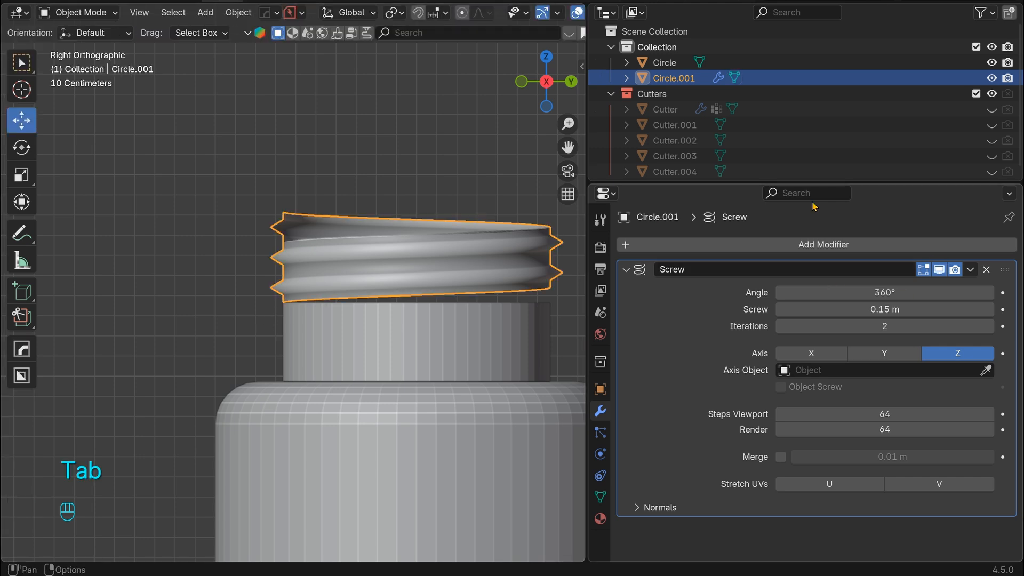
click(971, 269)
click(945, 284)
click(355, 123)
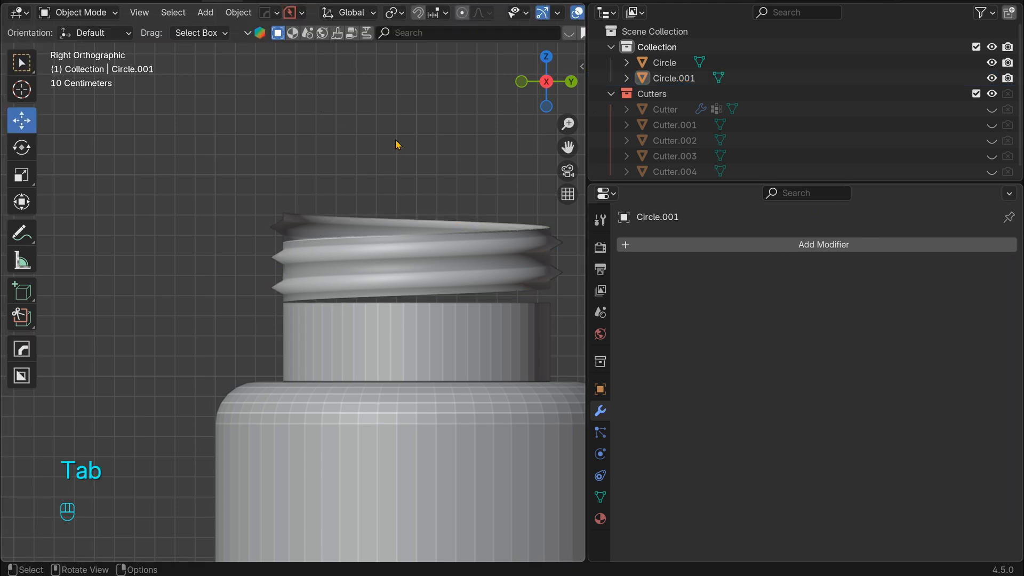
Step: Select the thread object above the neck and apply flat shading to it
key(KP_1)
scroll(406, 166, up, 6)
drag(568, 147, 582, 121)
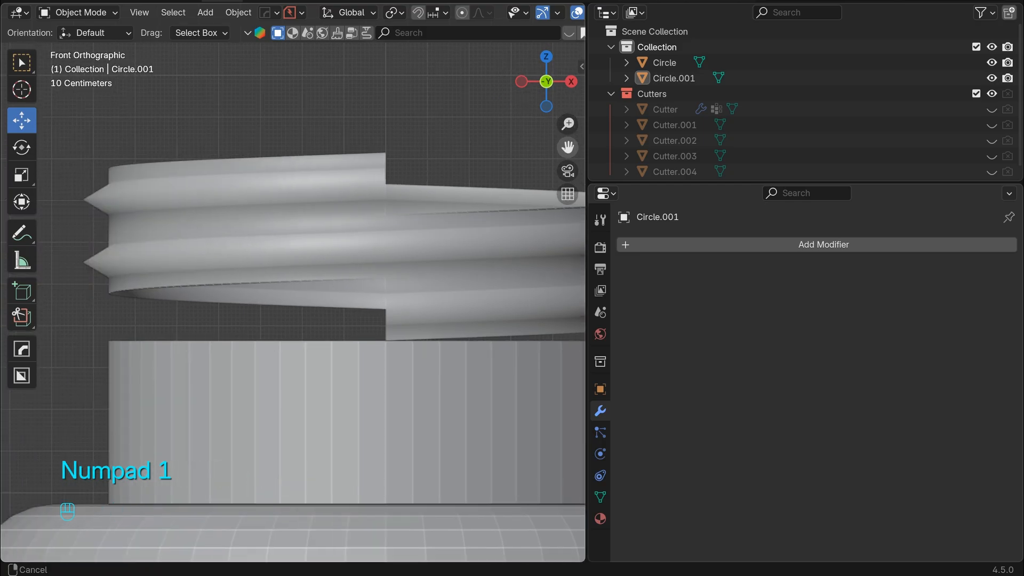
click(448, 190)
middle_drag(448, 190, 508, 170)
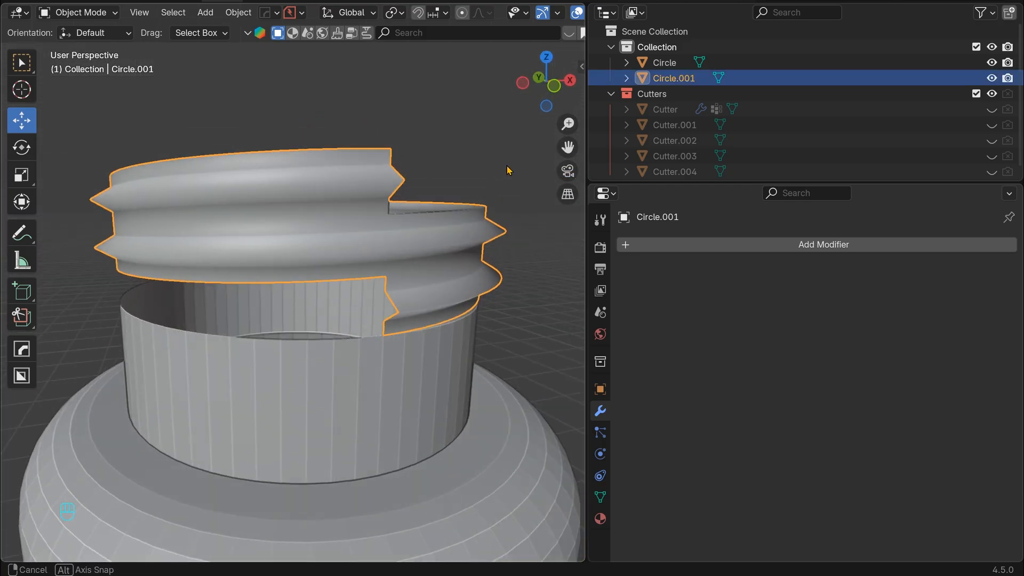
right_click(356, 195)
click(316, 221)
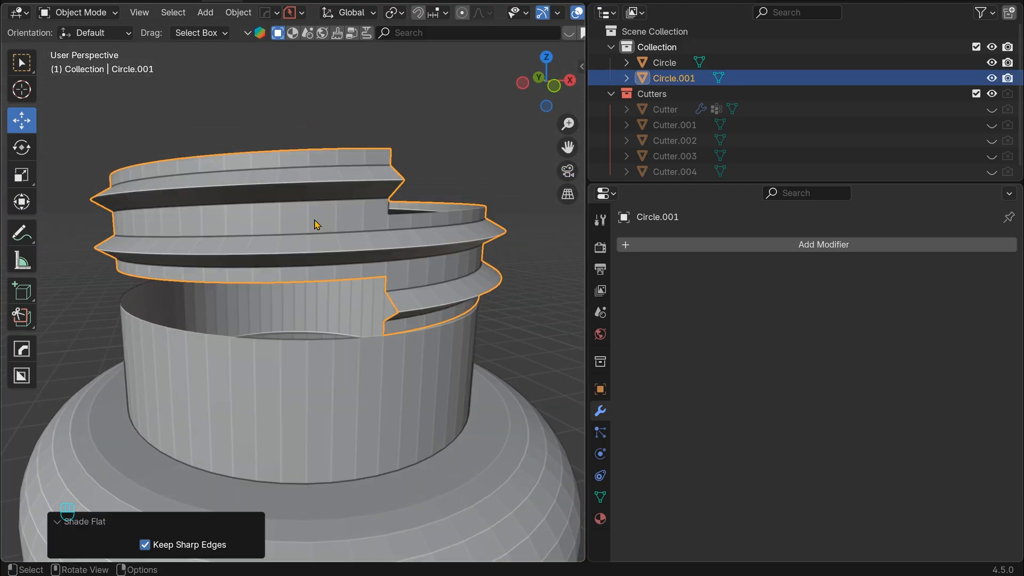
Step: Widen the 3D viewport and frame the thread above the bottle neck in the front orthographic view
middle_drag(513, 206, 510, 231)
key(KP_1)
scroll(507, 234, up, 4)
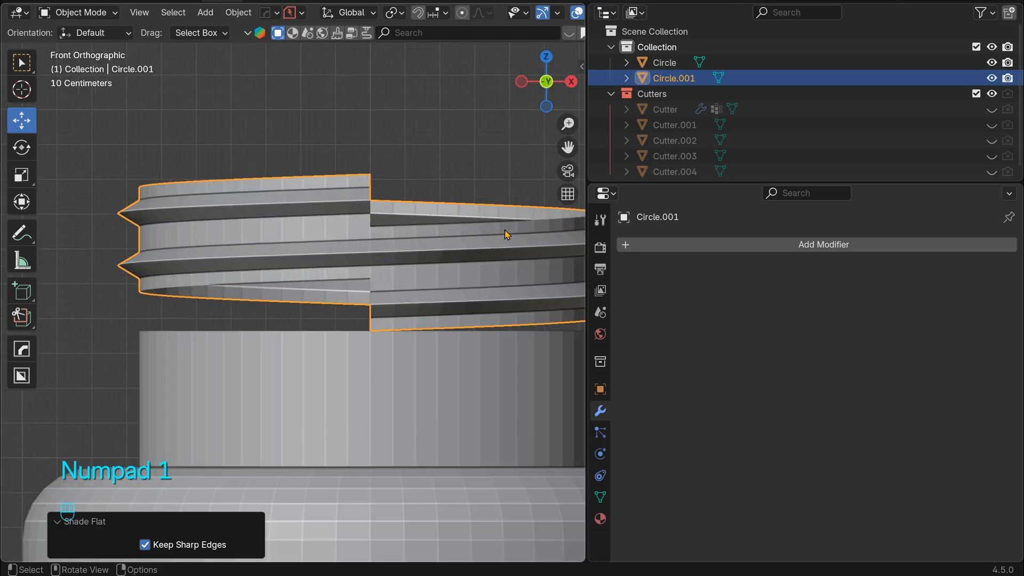
scroll(506, 235, up, 3)
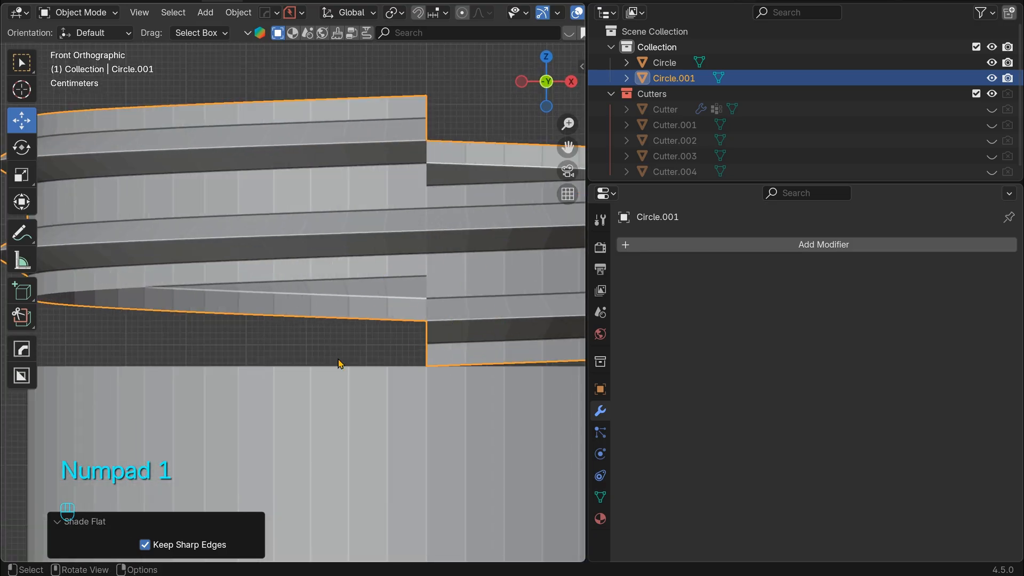
scroll(338, 362, down, 4)
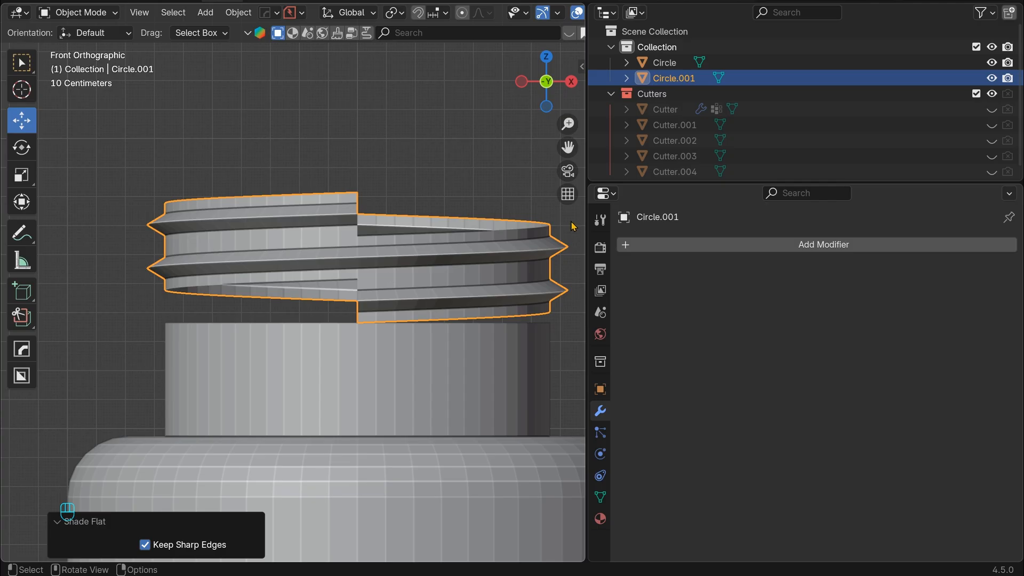
drag(586, 220, 974, 224)
scroll(640, 288, up, 3)
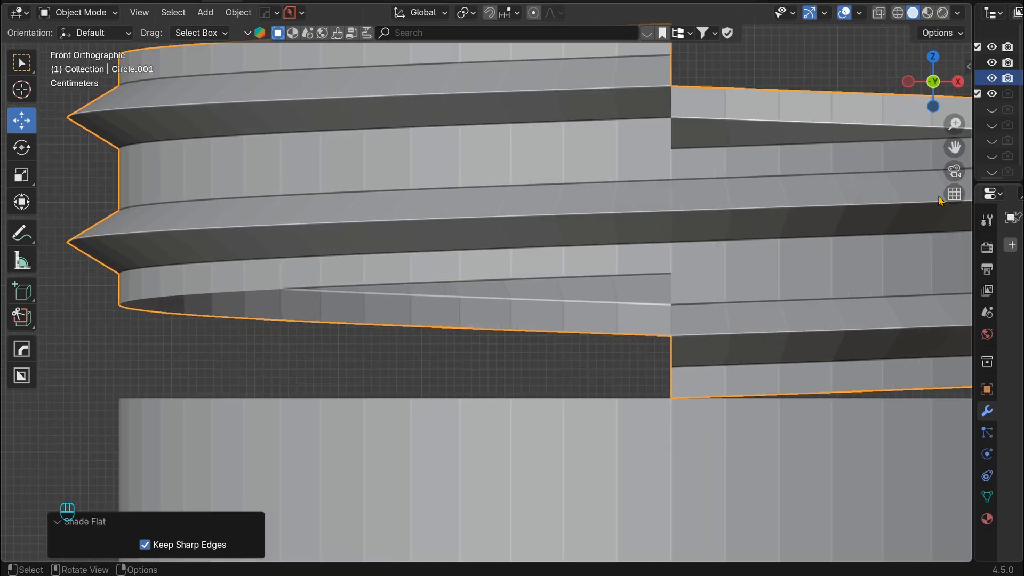
drag(954, 147, 826, 168)
scroll(507, 425, down, 3)
Step: Enter Edit Mode in edge selection and select the thread's bottom boundary edges, leaving one edge beside the thread start unselected
key(Tab)
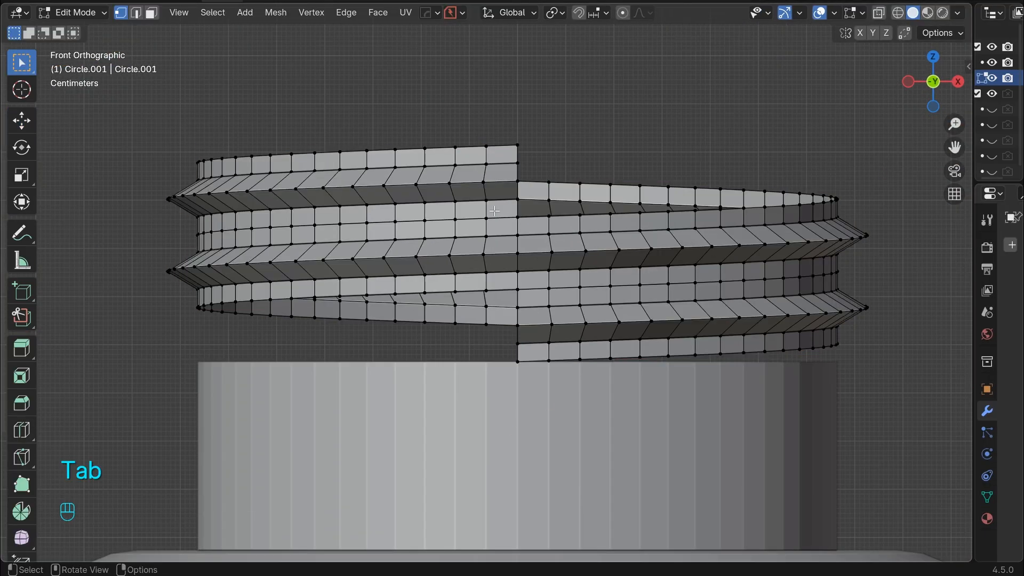
key(2)
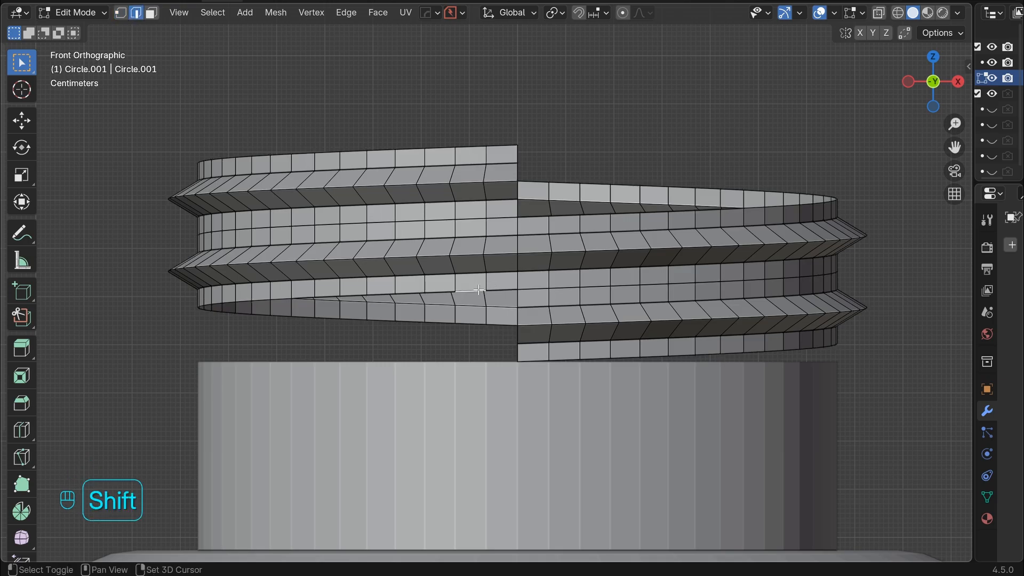
ctrl+shift+click(535, 361)
scroll(460, 376, up, 1)
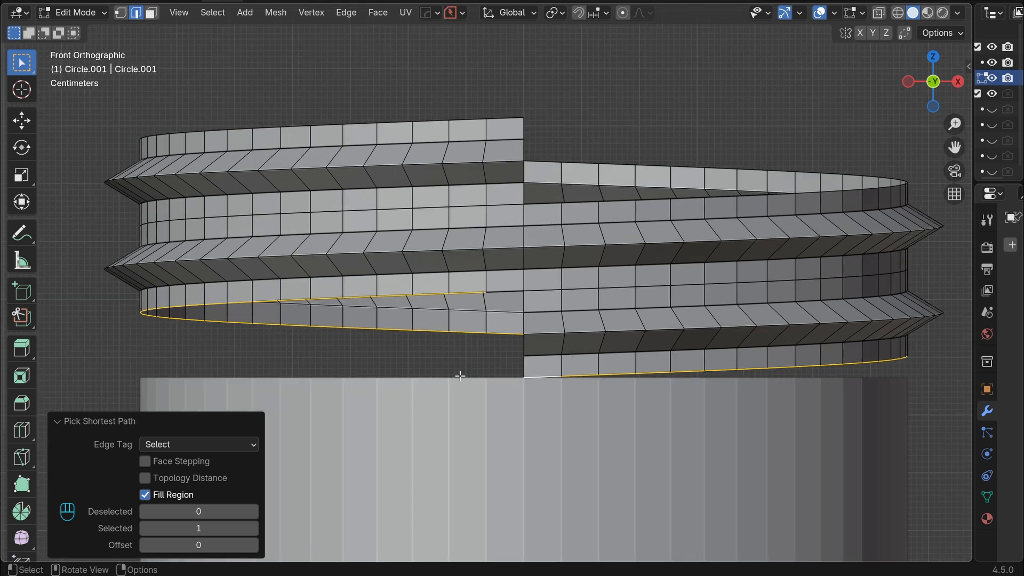
middle_drag(460, 376, 473, 301)
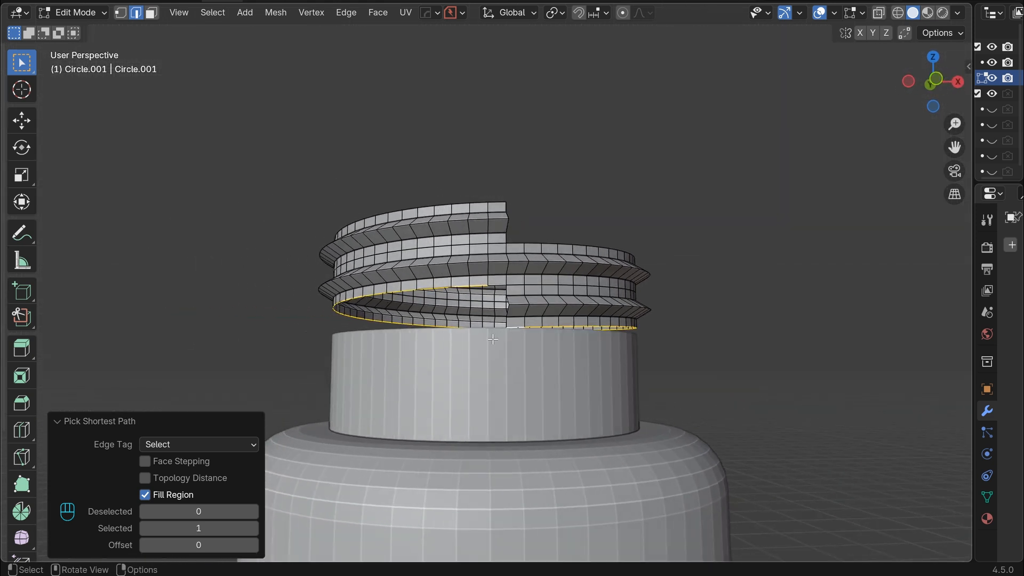
middle_drag(493, 340, 486, 354)
Step: Extrude the selected bottom edges downward along the Z axis by about 0.21 m
key(e)
key(z)
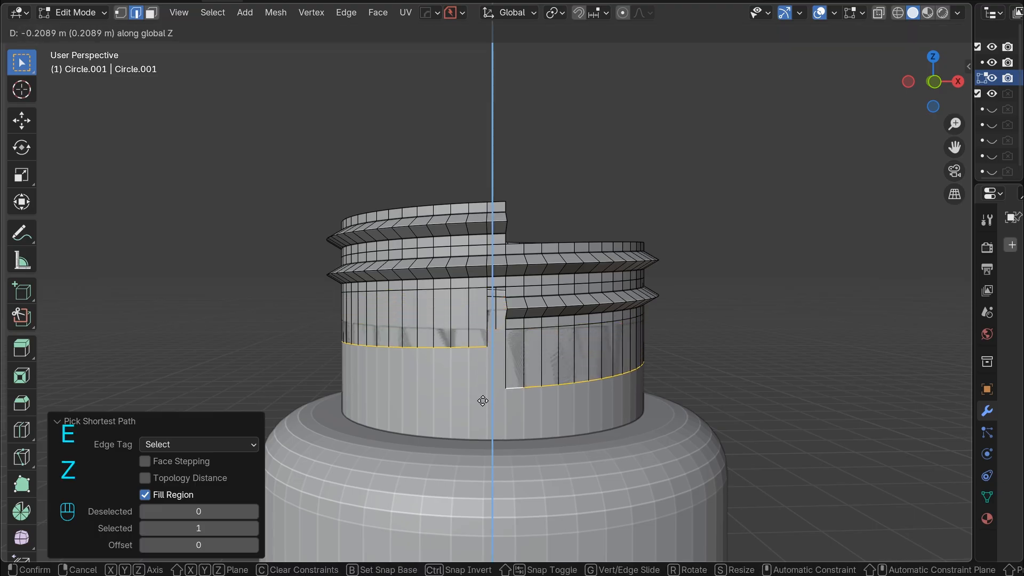
key(KP_0)
key(KP_Enter)
key(ctrl+z)
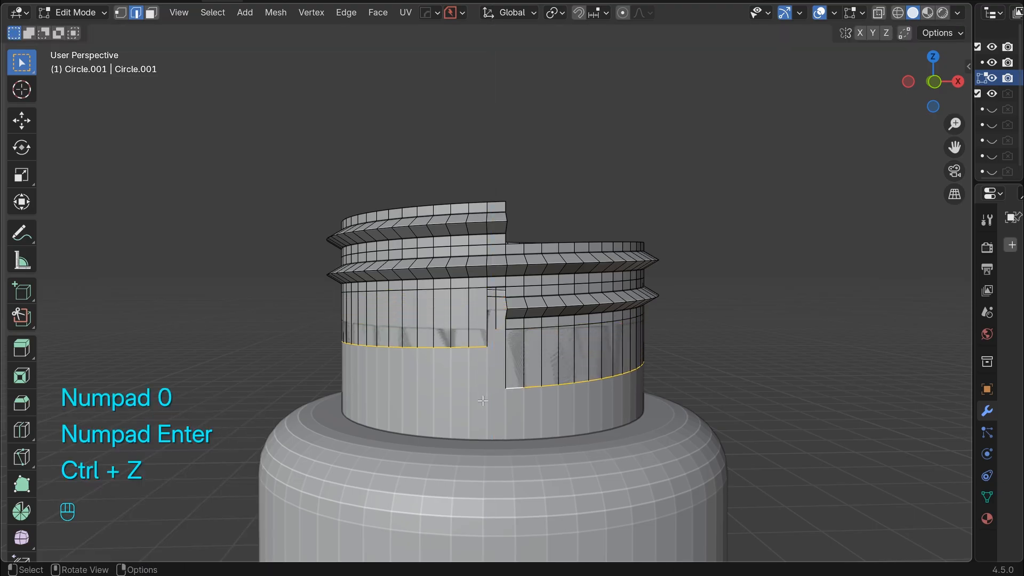
Step: Flatten the extruded bottom edges by scaling them to 0 along Z, and raise the flattened border slightly
key(s)
key(z)
key(KP_0)
key(KP_Enter)
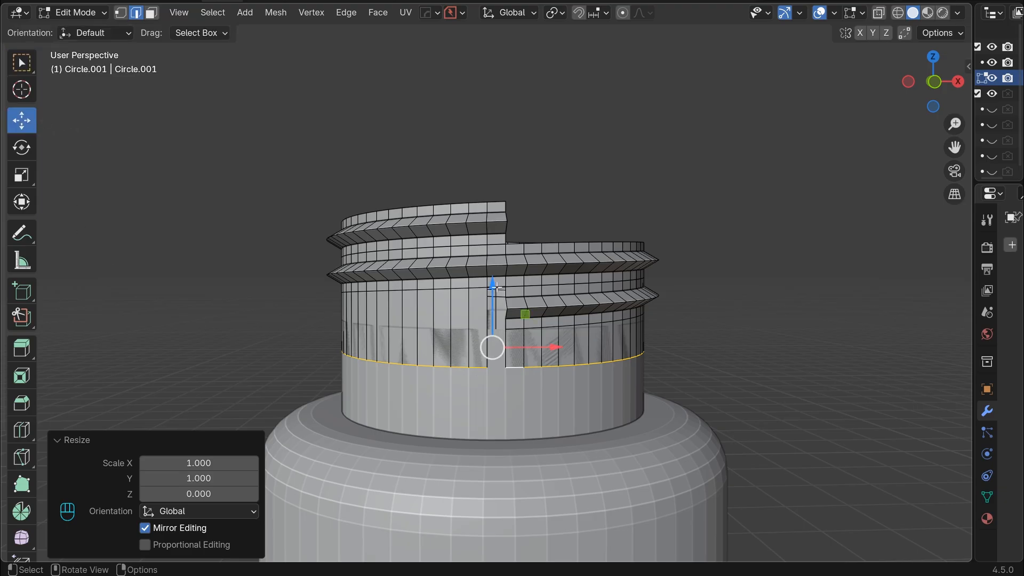
drag(494, 288, 497, 261)
Step: Return to Object Mode, hide the bottle object and view the thread from the front
key(Tab)
click(551, 427)
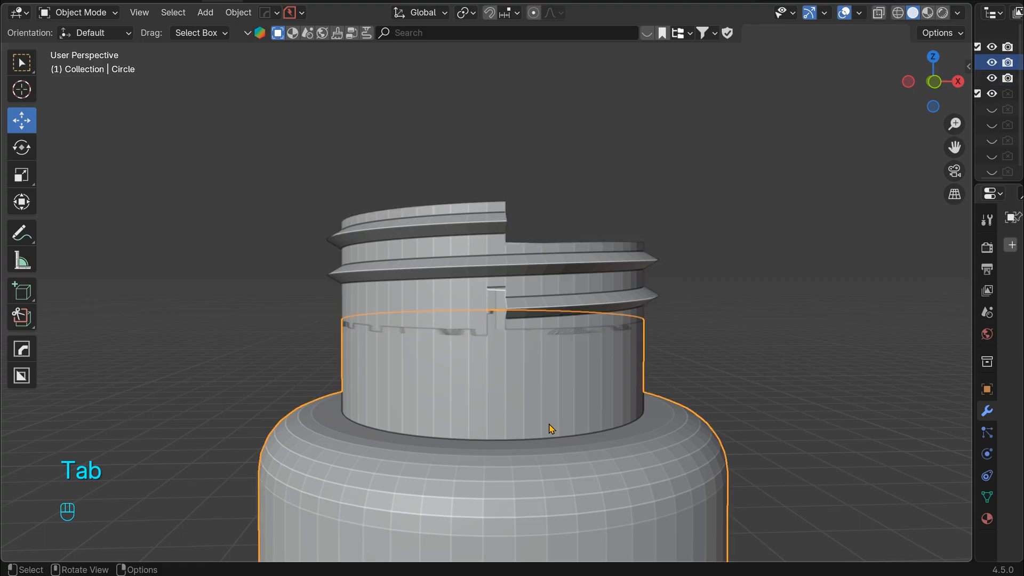
key(h)
key(KP_1)
scroll(550, 425, up, 6)
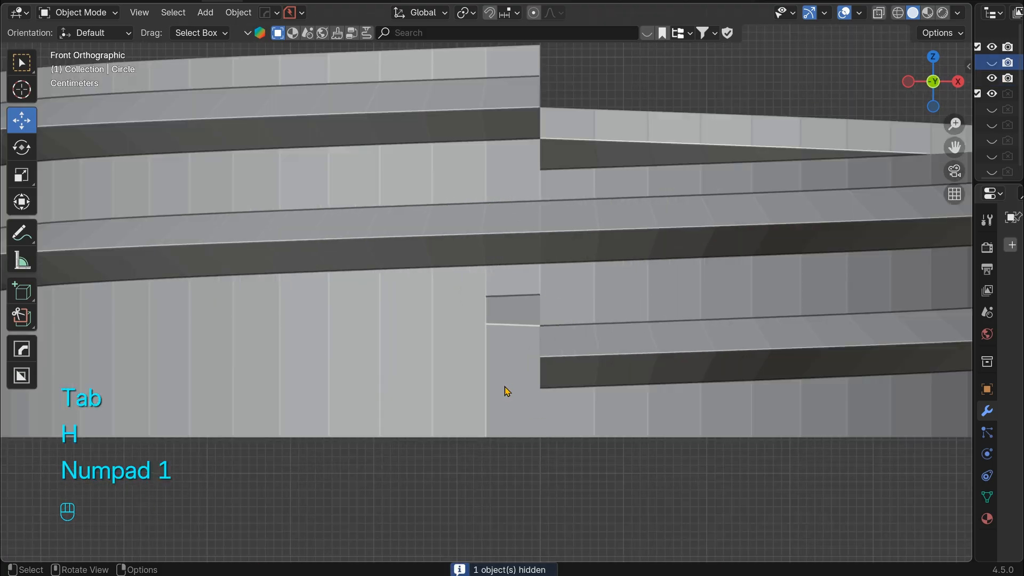
Step: Reopen the thread object in Edit Mode with vertex selection and clear the selection, facing the gap at the lower thread end
key(Tab)
click(472, 353)
key(Tab)
key(1)
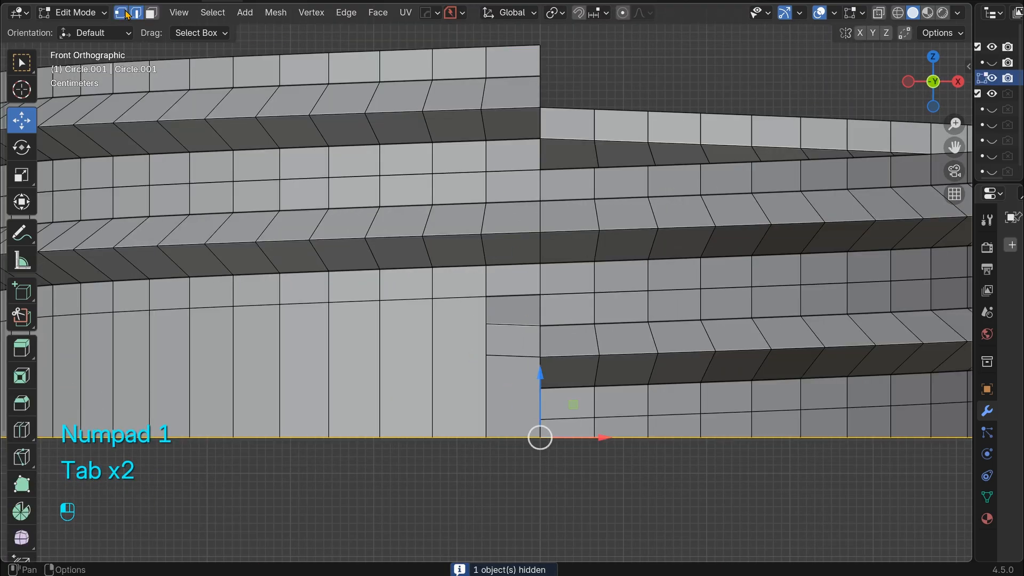
click(559, 492)
scroll(560, 493, down, 5)
middle_drag(559, 496, 637, 490)
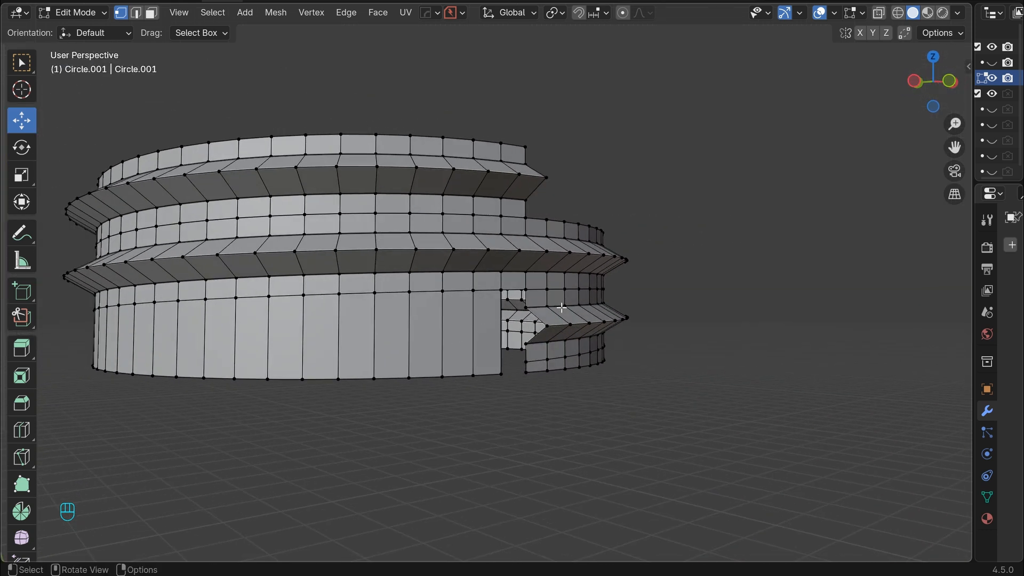
Step: Turn on snapping and set the snap target to Vertex
middle_drag(652, 408, 640, 408)
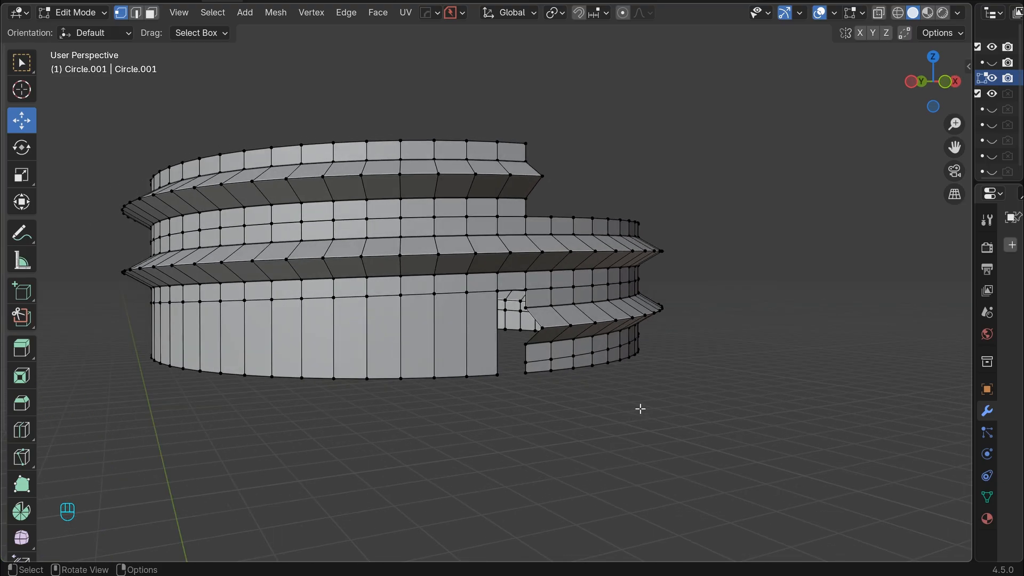
click(580, 15)
click(597, 15)
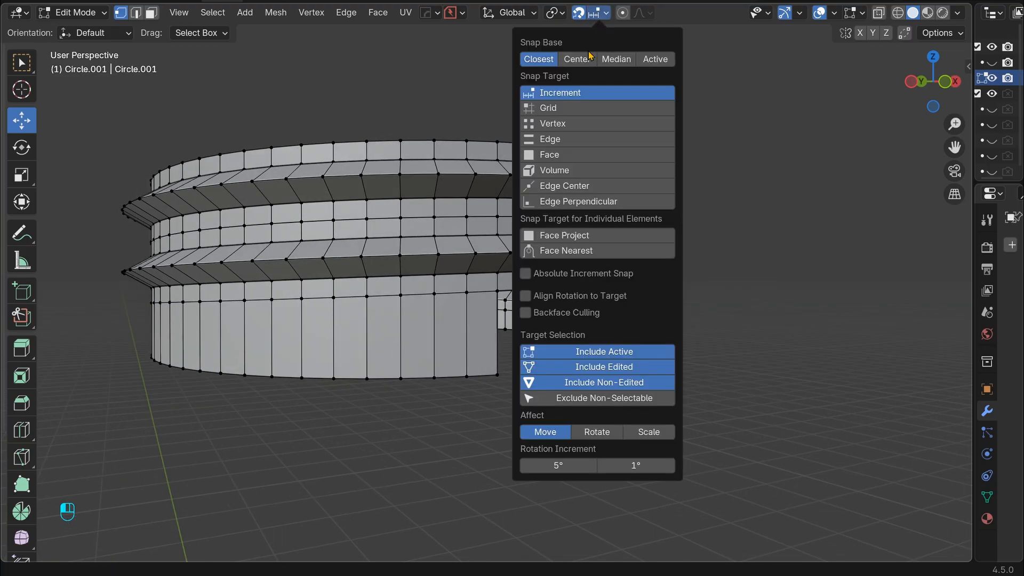
click(553, 123)
scroll(695, 372, up, 4)
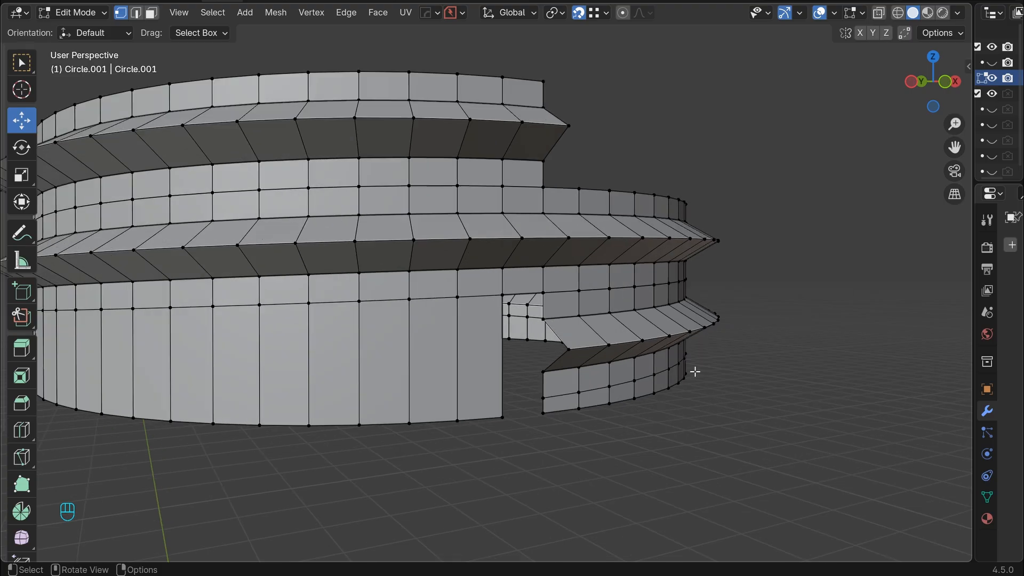
Step: Move the outer crest vertex at the lower thread end along Y, snapping it flush with the adjacent wall vertex
click(567, 347)
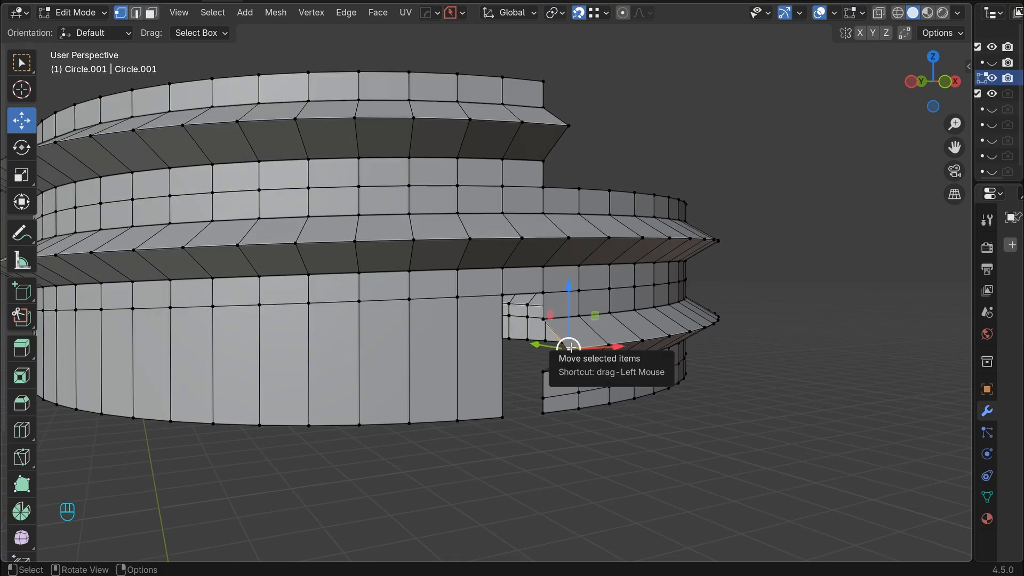
key(g)
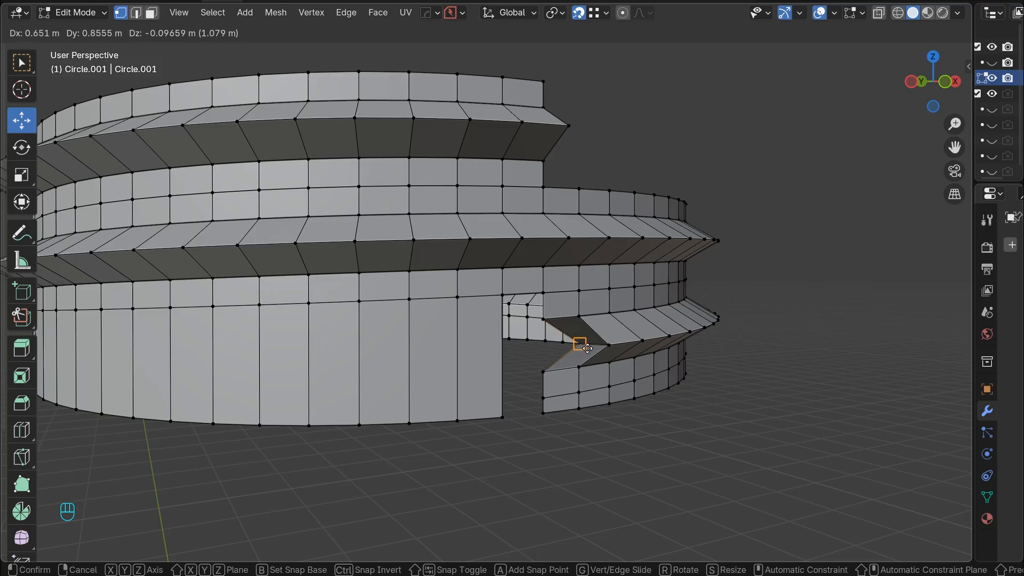
key(y)
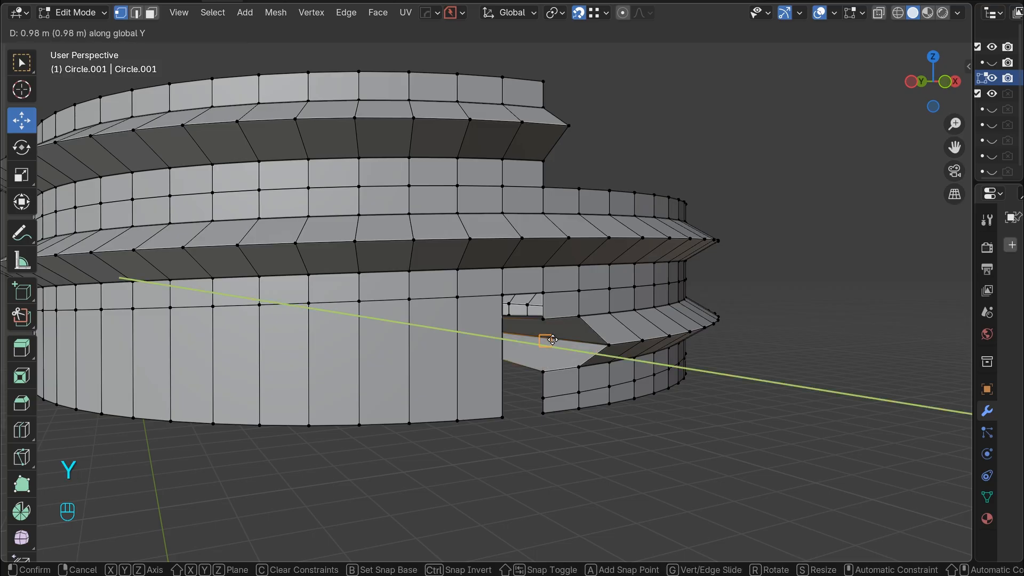
click(543, 320)
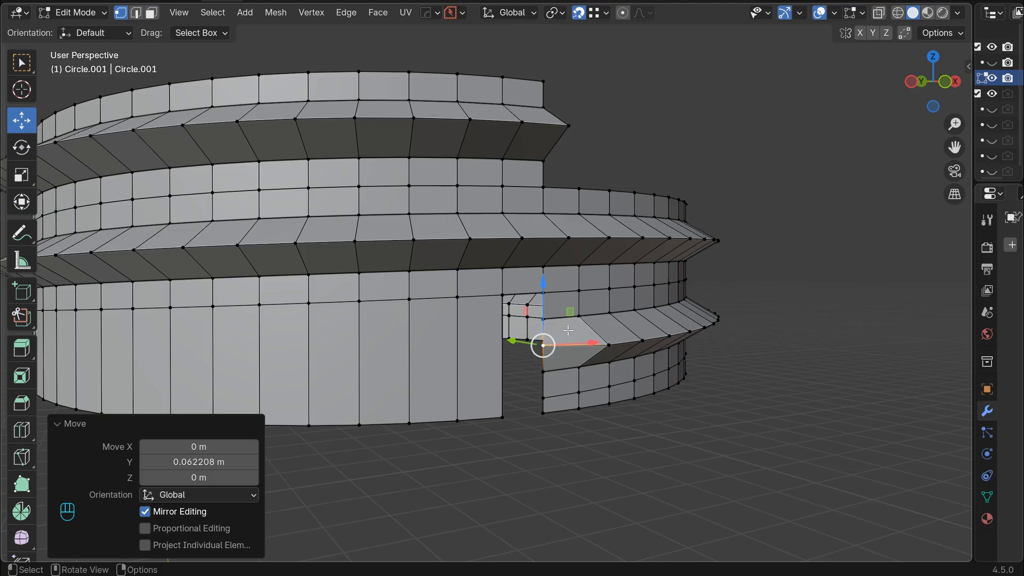
click(676, 489)
Step: Fill a face between the three upper vertices of the lower thread end and the gap's opposite upper corner
middle_drag(676, 489, 572, 428)
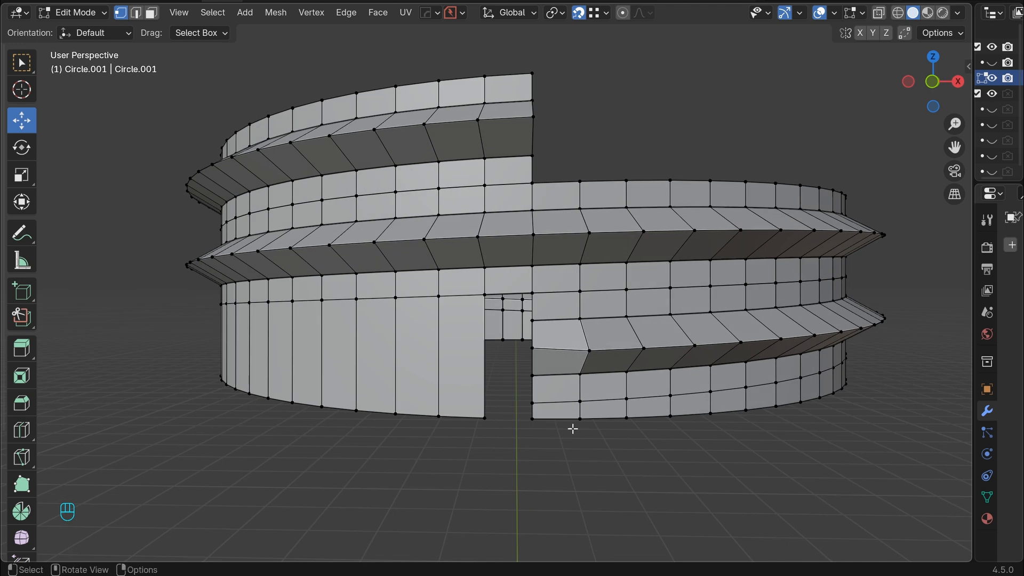
shift+click(531, 348)
shift+click(532, 320)
shift+click(531, 293)
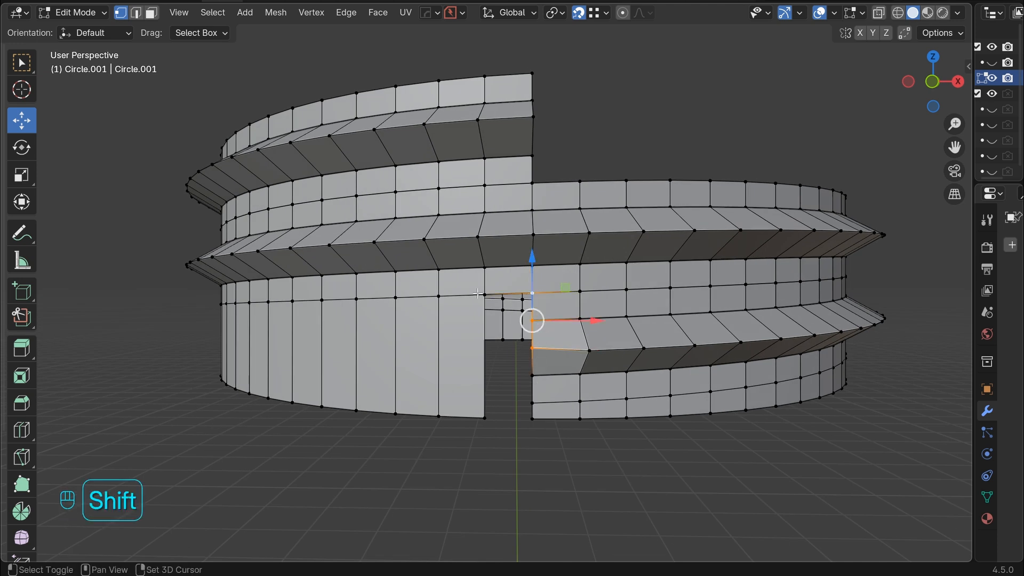
shift+click(478, 293)
key(f)
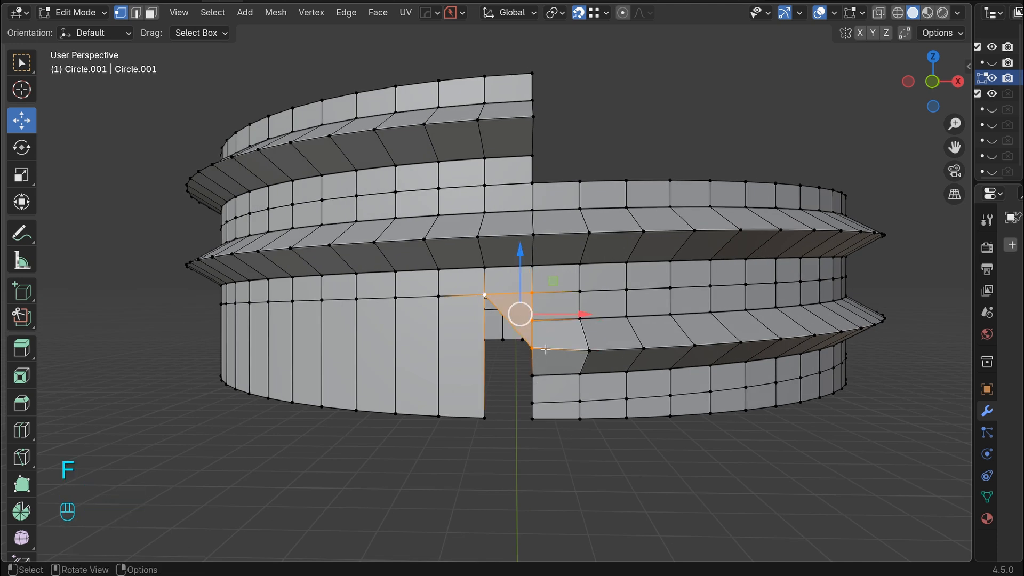
Step: Fill a face between the three lower vertices of the lower thread end and the gap's opposite bottom corner
click(532, 418)
shift+click(532, 397)
shift+click(532, 376)
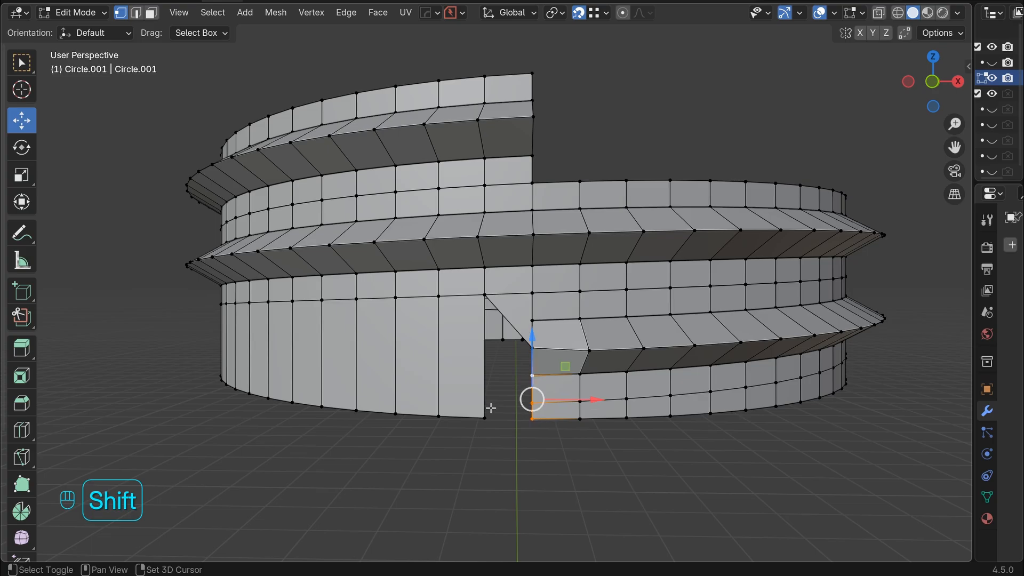
shift+click(485, 416)
key(f)
click(523, 501)
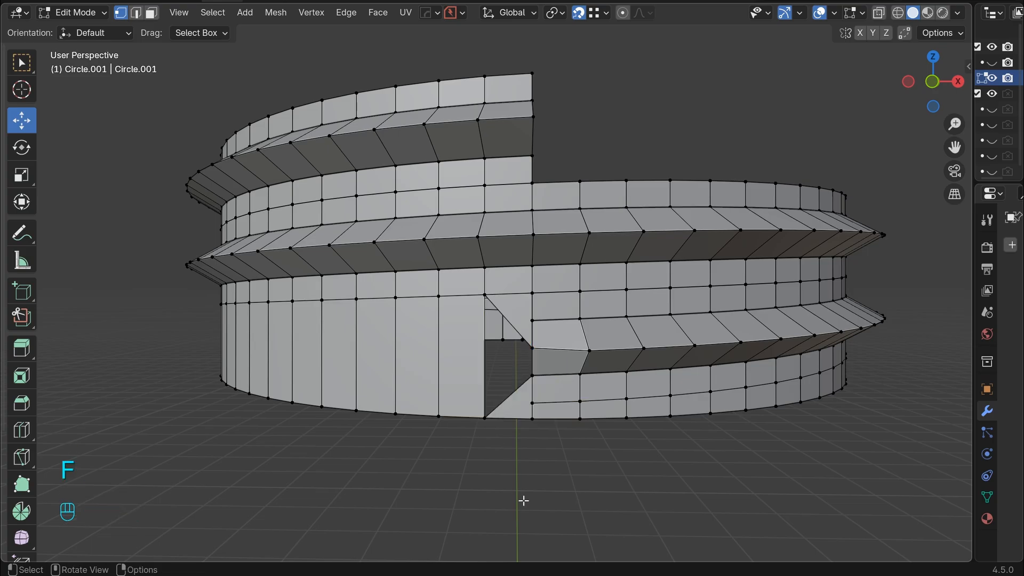
Step: Close the remaining opening with a four-vertex face between the thread end's middle vertices and the gap's opposite corners
click(532, 375)
shift+click(530, 348)
shift+click(488, 297)
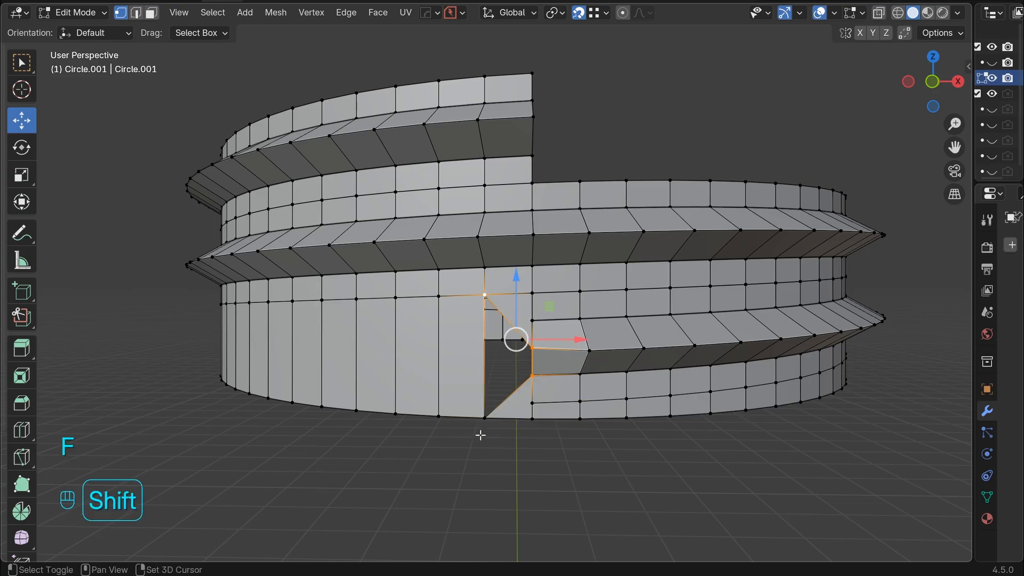
shift+click(485, 417)
key(f)
click(526, 537)
Step: Extrude the thread ring's upper open border edges about 0.186 m upward along Z, leaving the gap at the thread end open
middle_drag(527, 537, 612, 401)
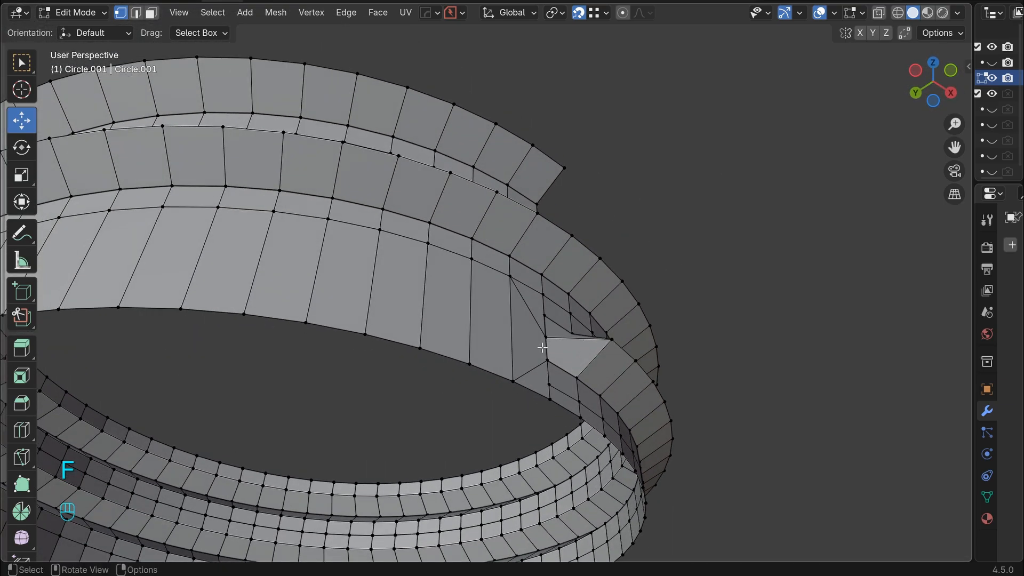
middle_drag(670, 444, 625, 495)
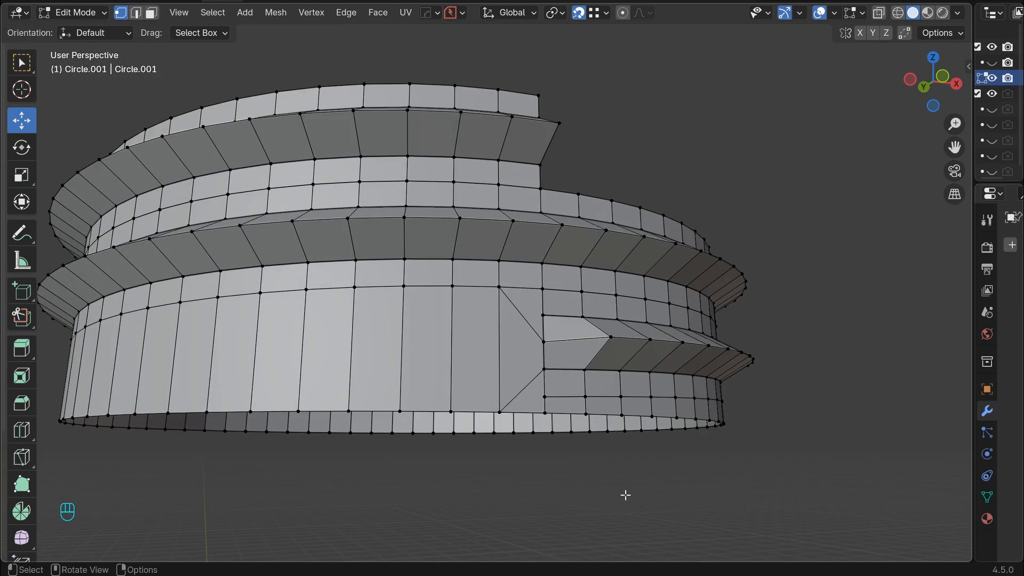
middle_drag(623, 351, 581, 379)
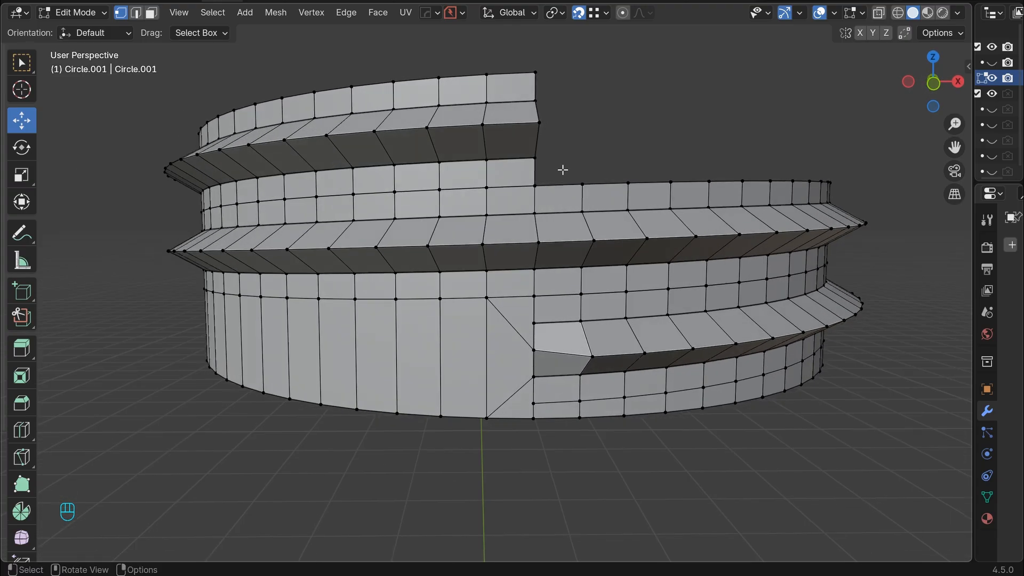
drag(955, 147, 910, 227)
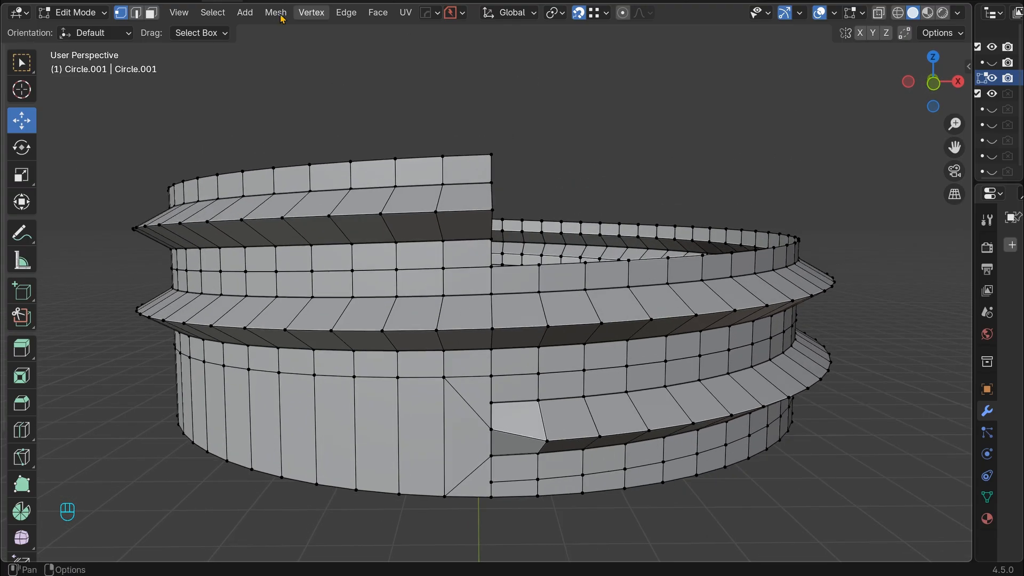
click(136, 12)
click(560, 269)
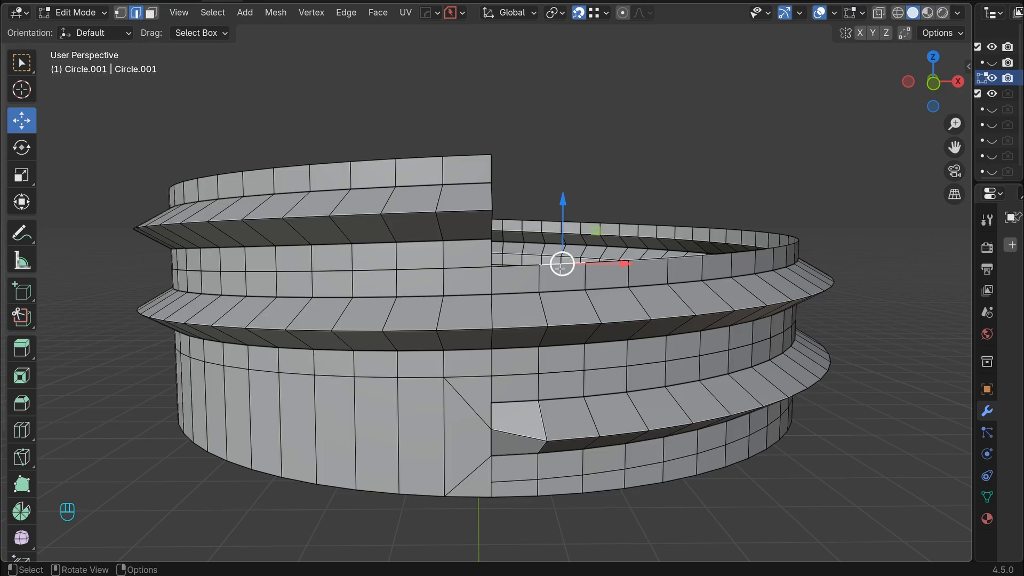
ctrl+click(465, 156)
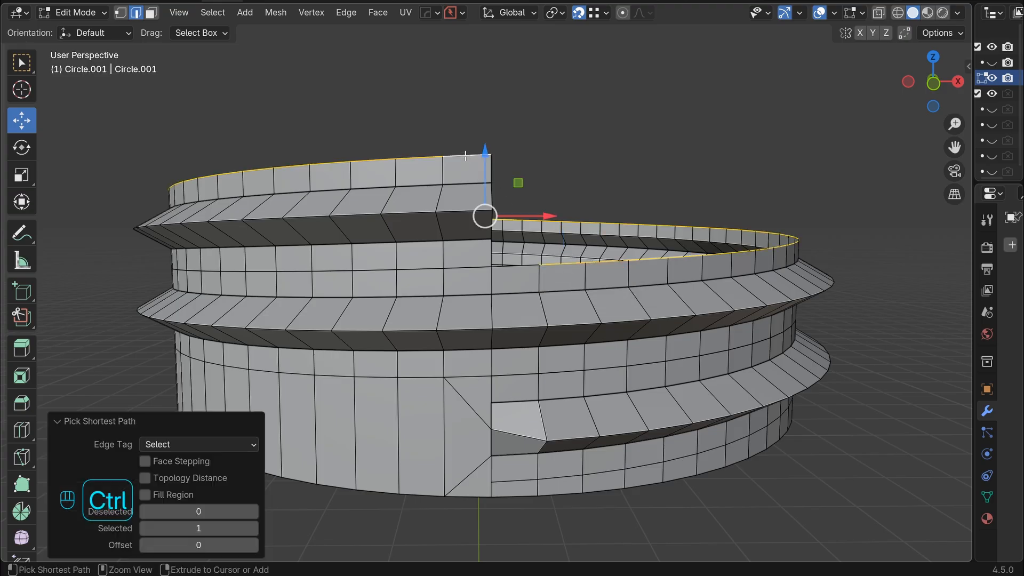
key(e)
key(z)
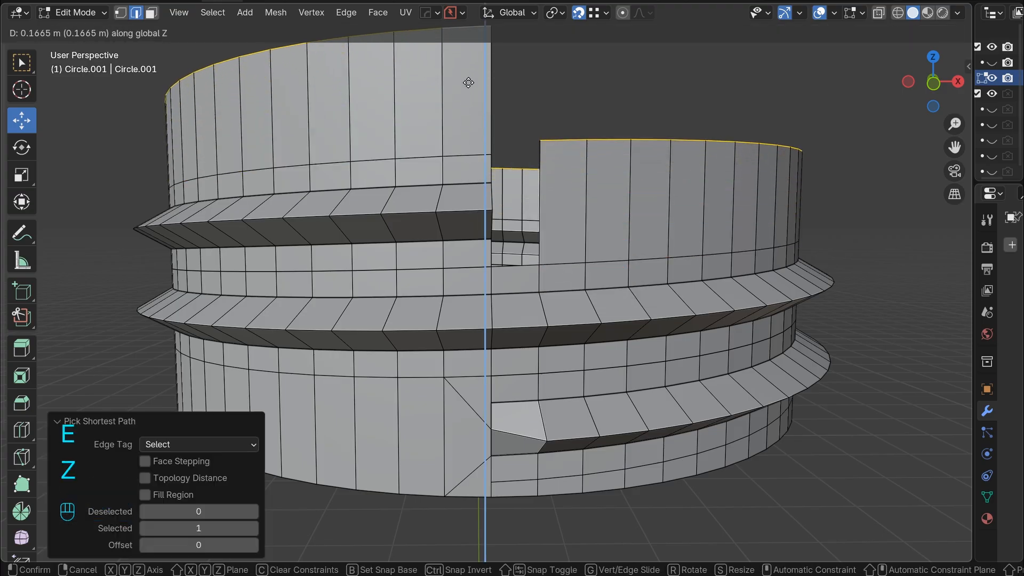
click(468, 75)
Step: Flatten the extruded rim by scaling it to 0 along Z and lower it about 0.078 m
key(s)
key(z)
key(KP_0)
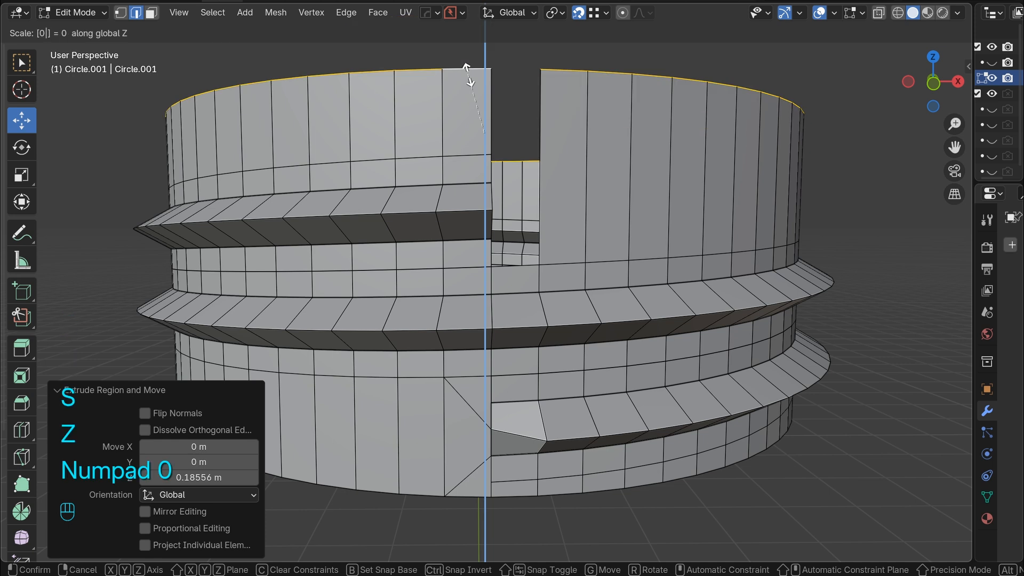
click(401, 109)
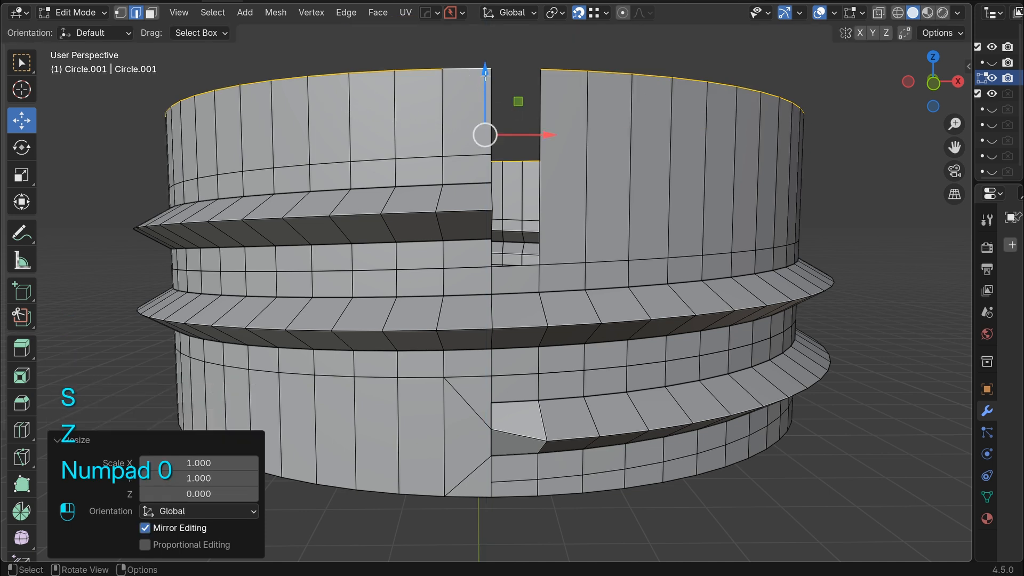
drag(485, 78, 486, 112)
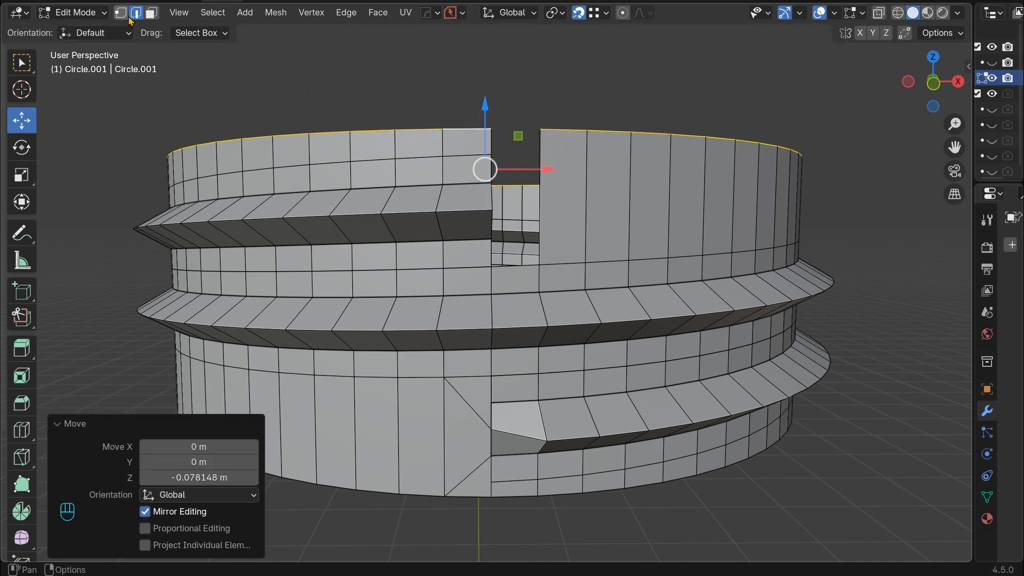
Step: Move the outer crest vertex at the upper thread end along Y, snapping it flush with the adjacent wall vertex
key(1)
drag(955, 148, 930, 167)
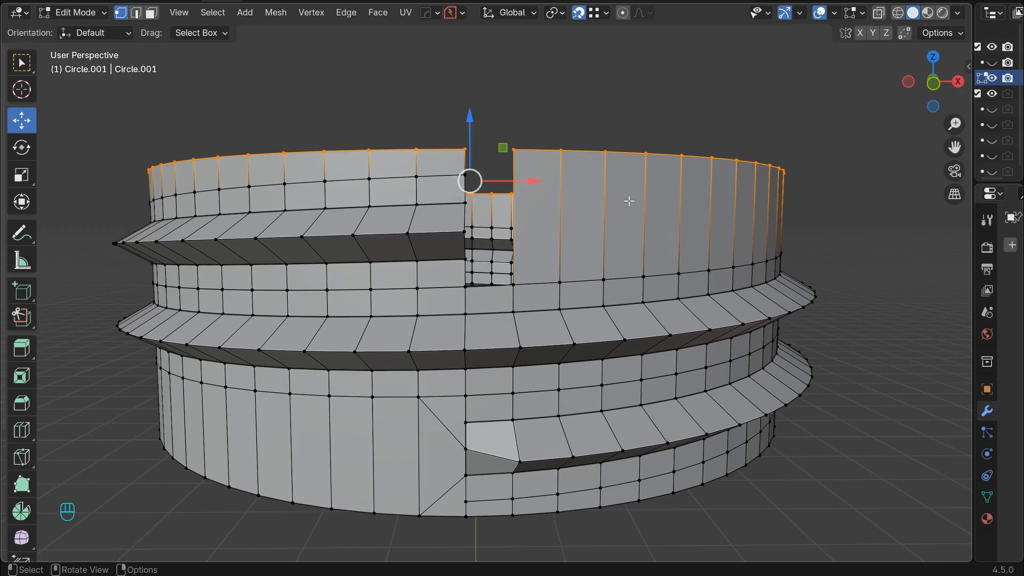
click(456, 231)
middle_drag(456, 230, 445, 204)
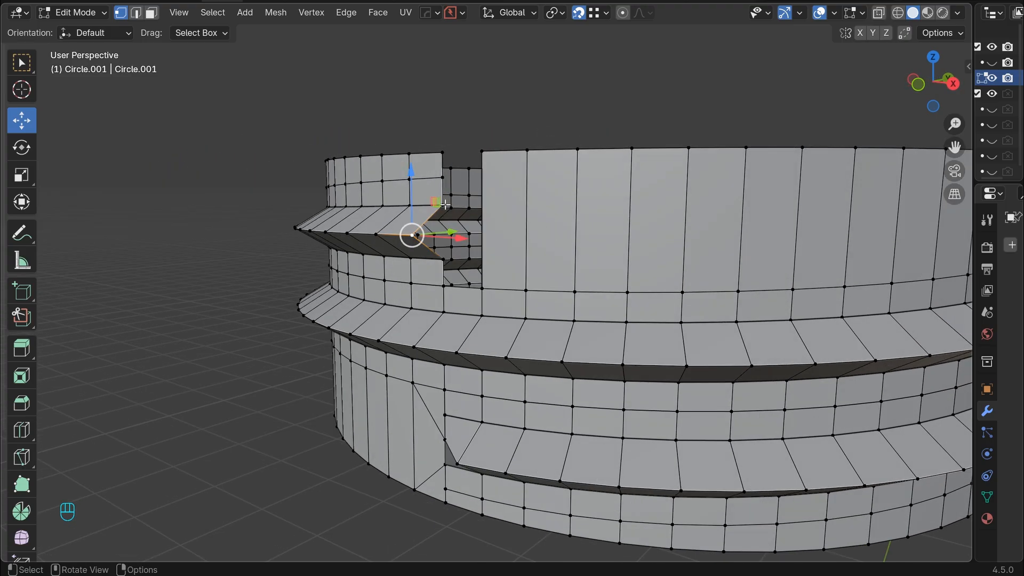
key(g)
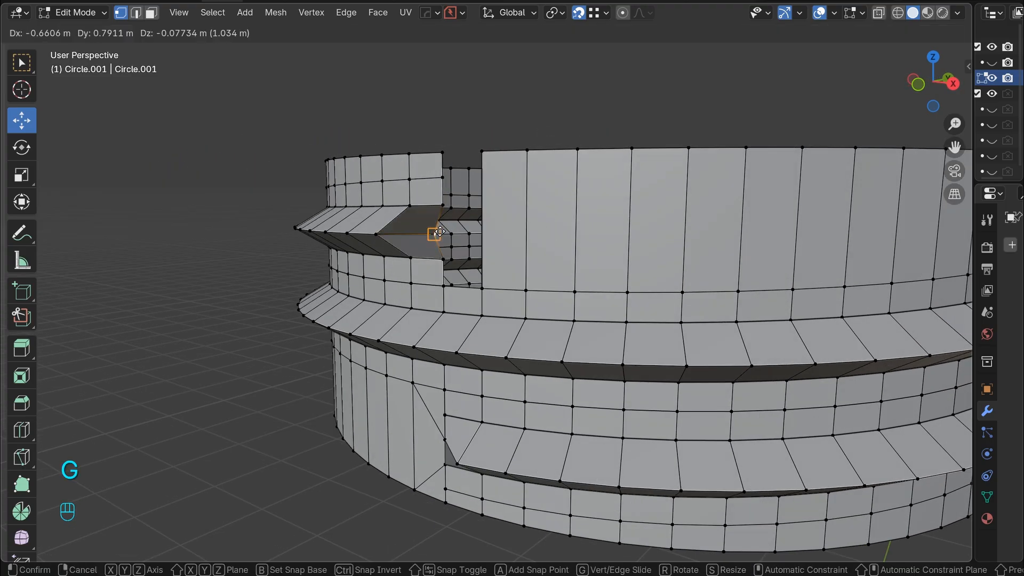
key(y)
click(444, 206)
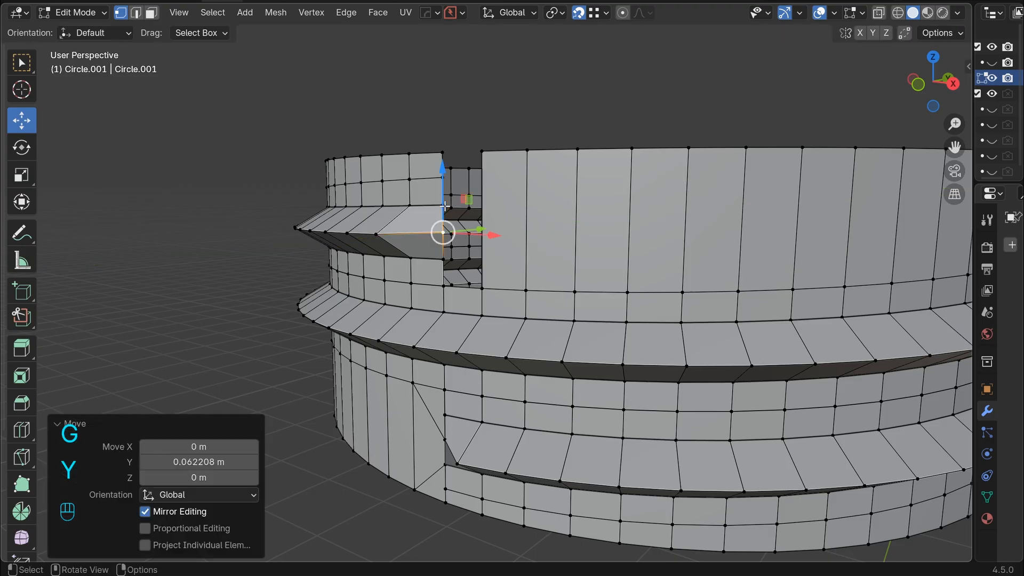
click(599, 105)
drag(930, 86, 971, 92)
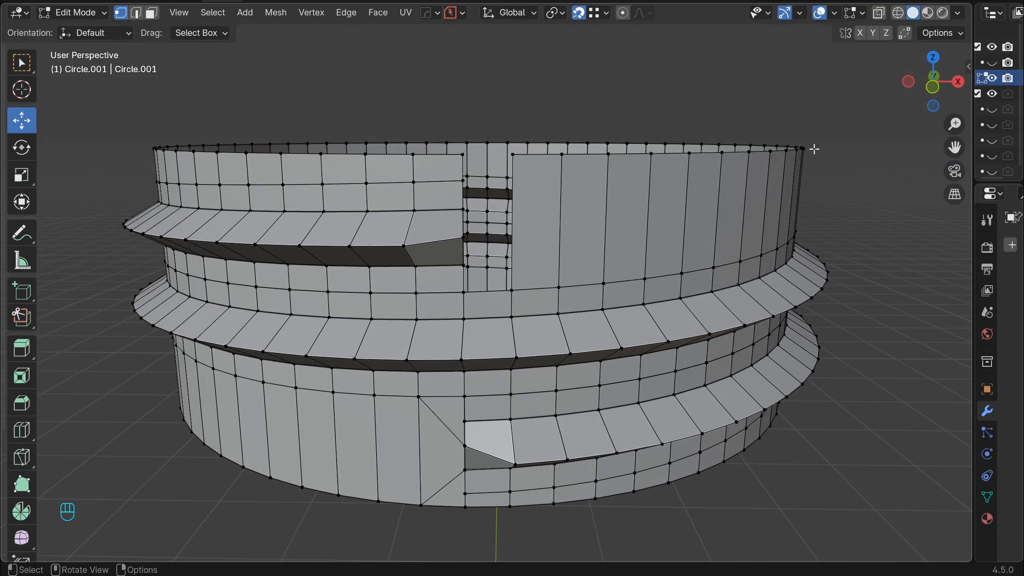
click(461, 295)
shift+click(463, 243)
shift+click(463, 215)
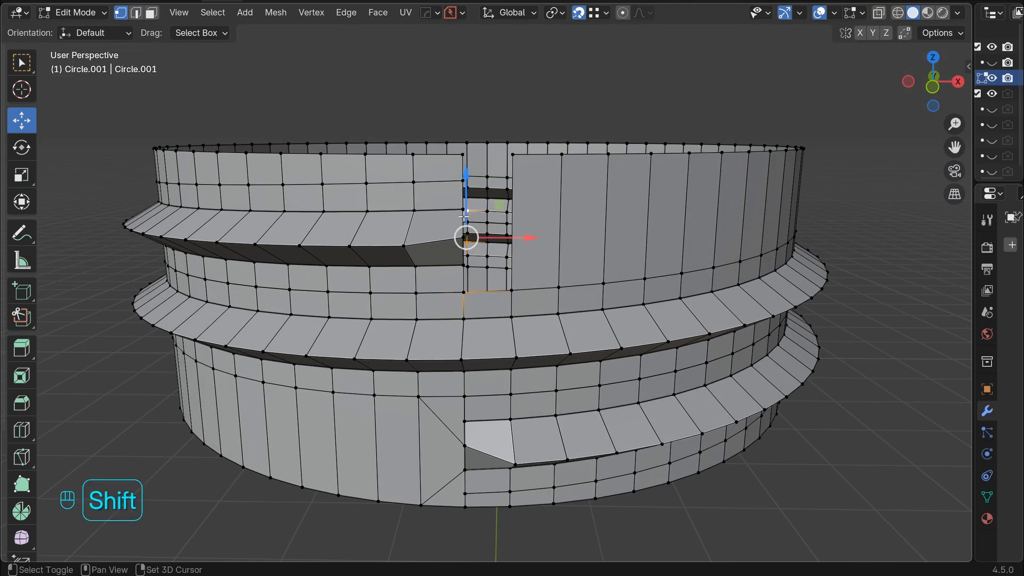
click(573, 80)
Step: Fill a face between the three lower vertices of the upper thread end and the gap's opposite bottom corner
middle_drag(631, 112, 468, 247)
shift+click(468, 249)
shift+click(468, 247)
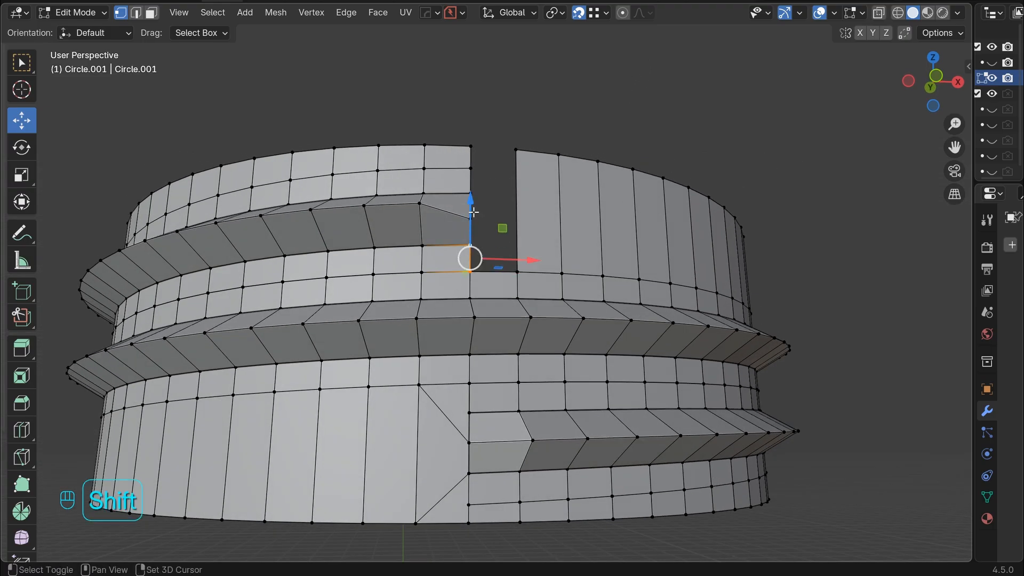
shift+click(470, 219)
shift+click(517, 272)
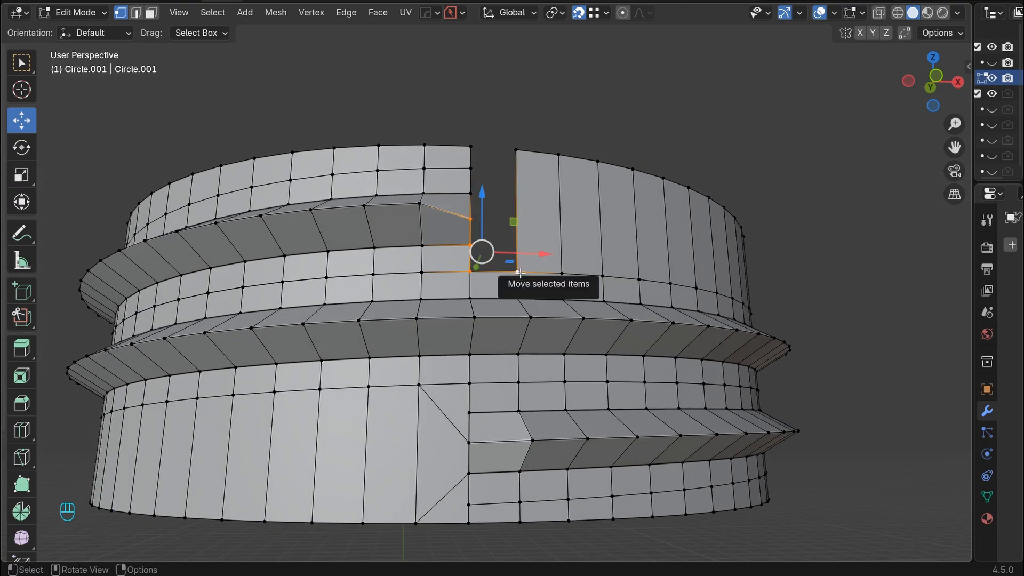
key(f)
click(565, 73)
Step: Fill a face between the three upper vertices of the upper thread end and the gap's opposite top corner
shift+click(516, 151)
shift+click(471, 145)
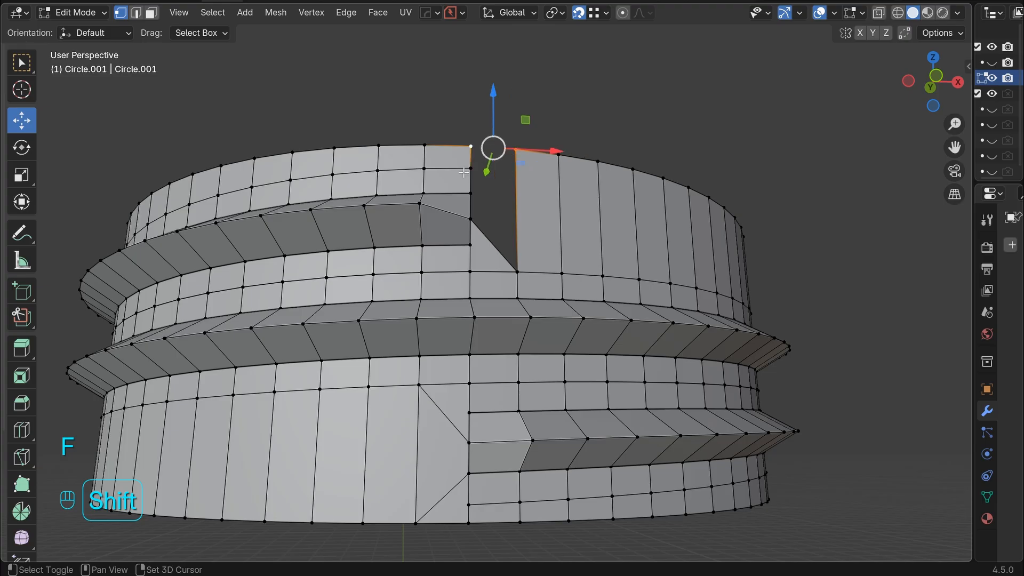
shift+click(471, 168)
shift+click(470, 193)
key(f)
click(489, 234)
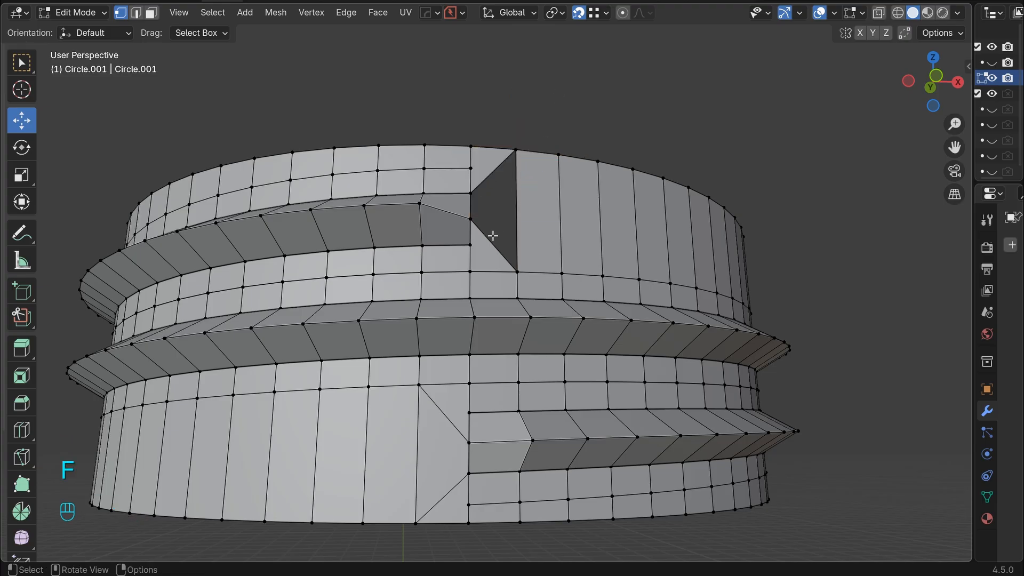
Step: Close the remaining upper opening with a four-vertex face between the thread end's middle vertices and the gap's opposite corners
shift+click(469, 218)
shift+click(471, 193)
shift+click(516, 151)
shift+click(517, 272)
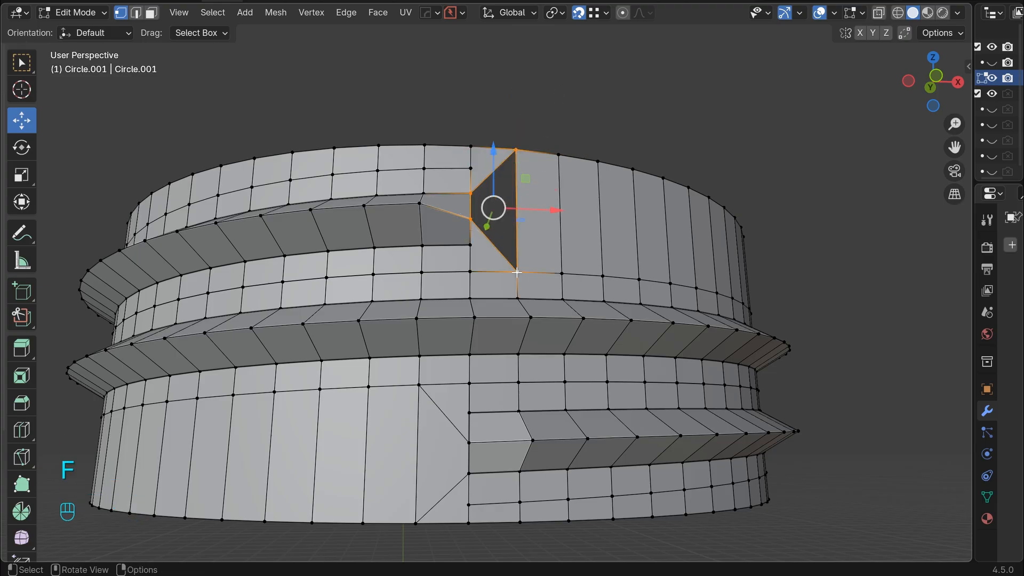
key(f)
click(617, 92)
Step: Return to Object Mode and add a level 2 Subdivision modifier to the threaded ring
key(KP_1)
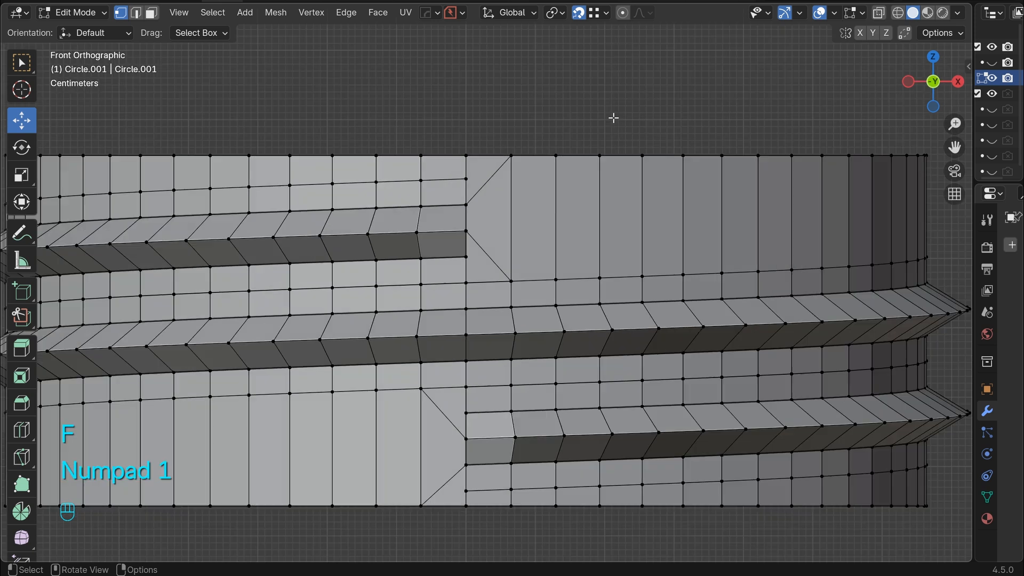
scroll(621, 183, down, 5)
key(Tab)
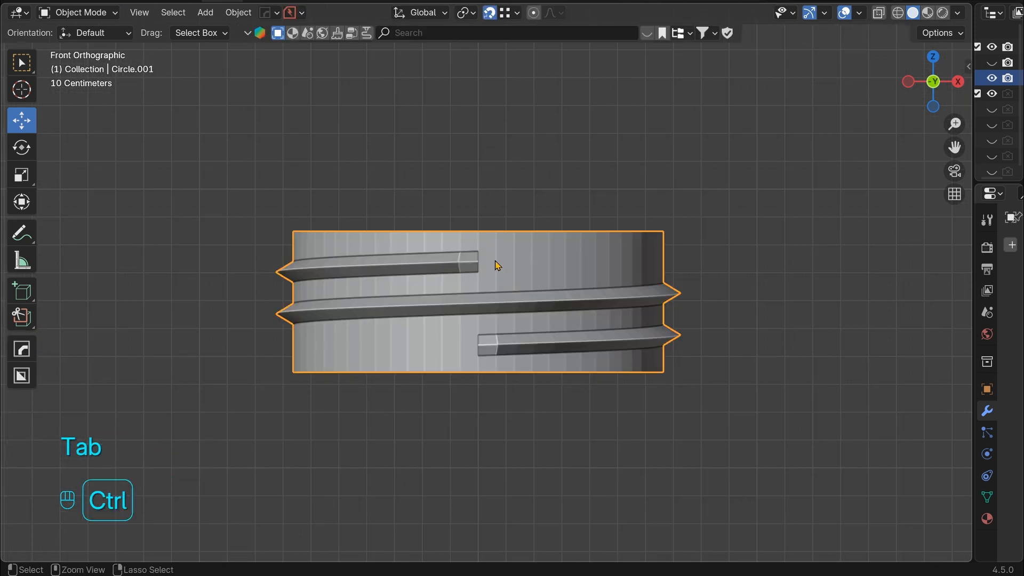
key(ctrl+2)
scroll(537, 201, up, 8)
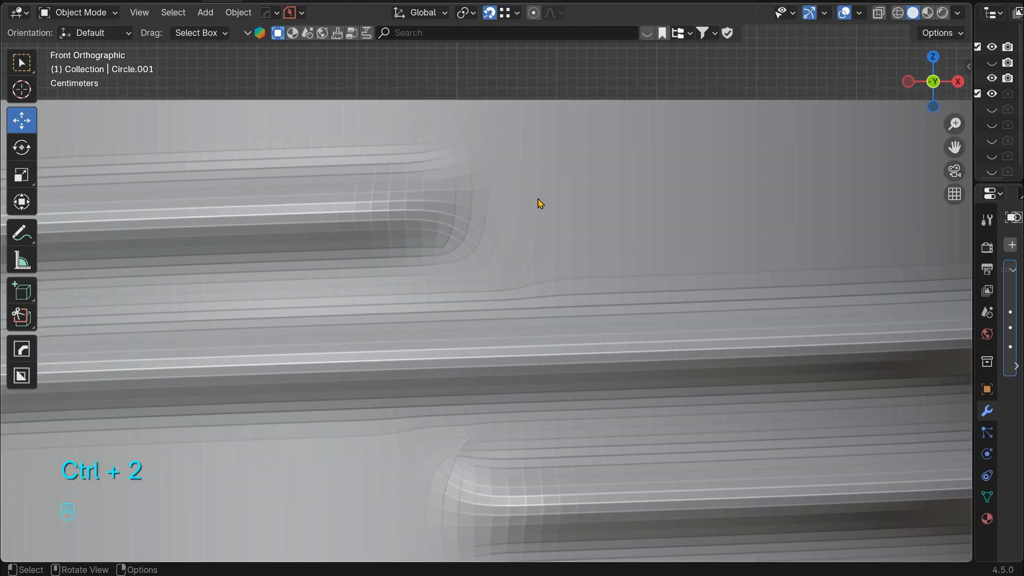
scroll(440, 208, down, 8)
Step: Apply smooth shading to the threaded ring
right_click(428, 228)
click(416, 213)
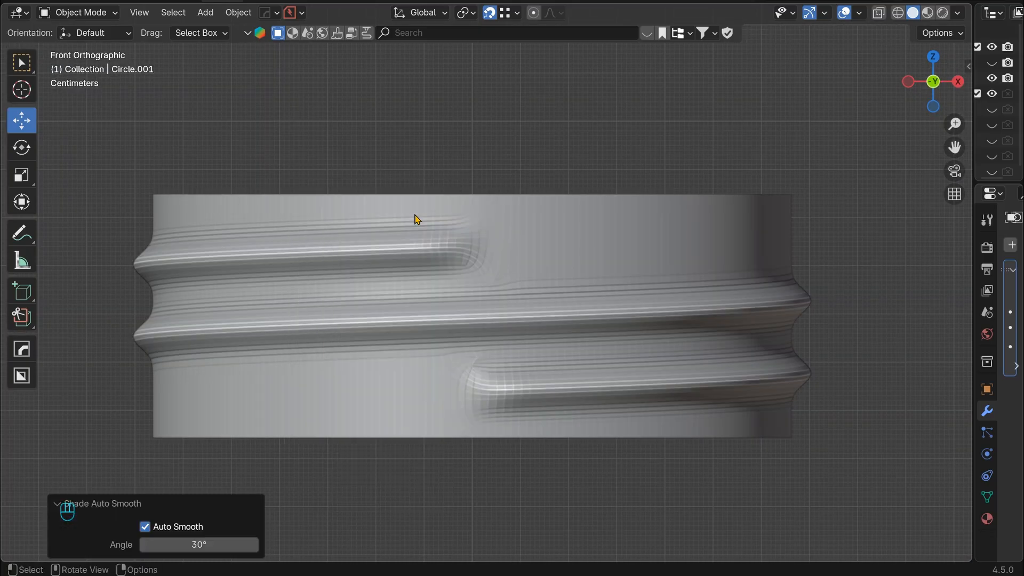
right_click(455, 220)
click(452, 205)
click(601, 188)
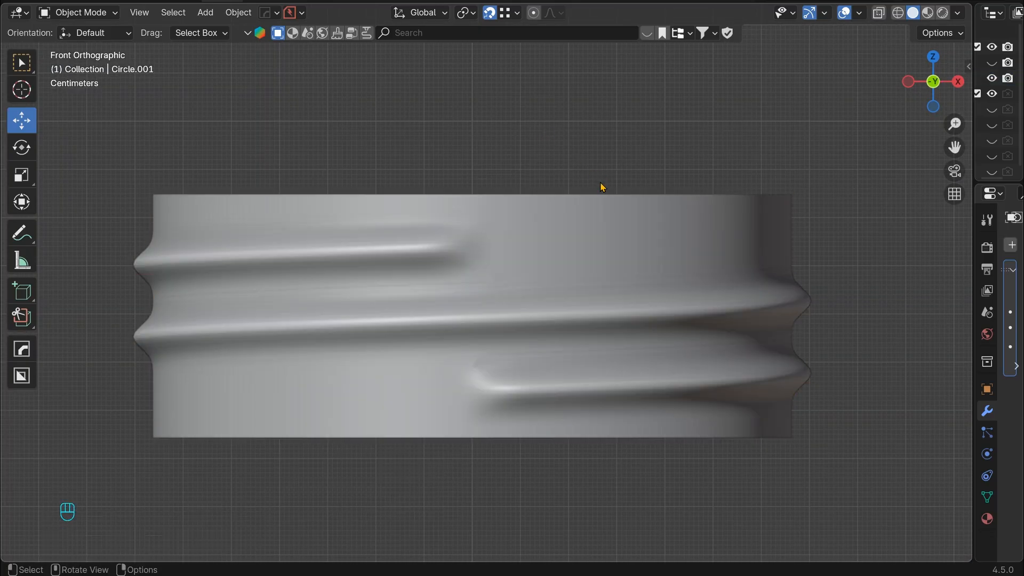
Step: Widen the Outliner and properties area and unhide the bottle body object Circle
middle_drag(601, 187, 615, 245)
scroll(616, 245, down, 6)
middle_drag(671, 273, 570, 272)
scroll(570, 272, up, 8)
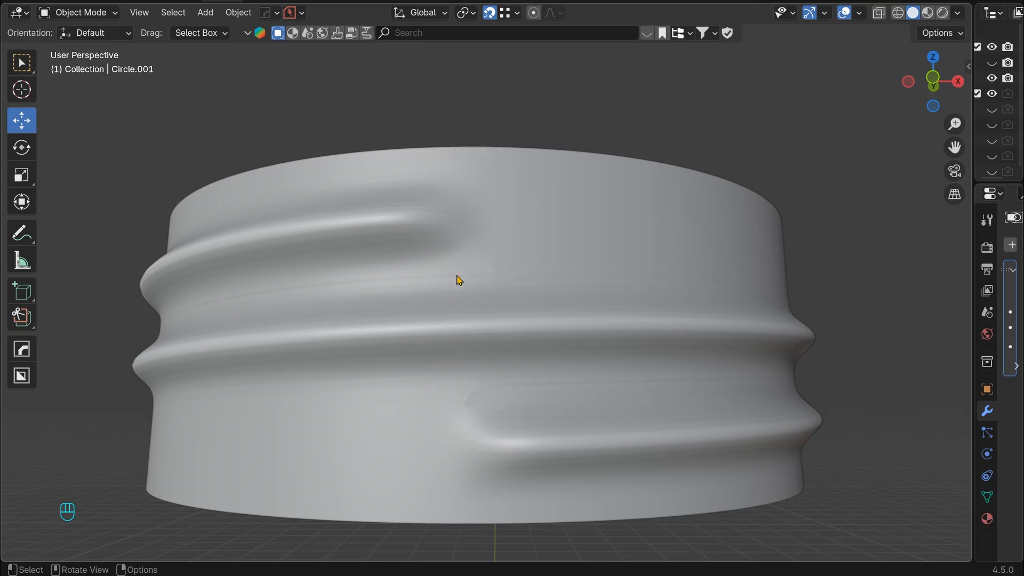
middle_drag(435, 209, 496, 240)
scroll(496, 240, down, 5)
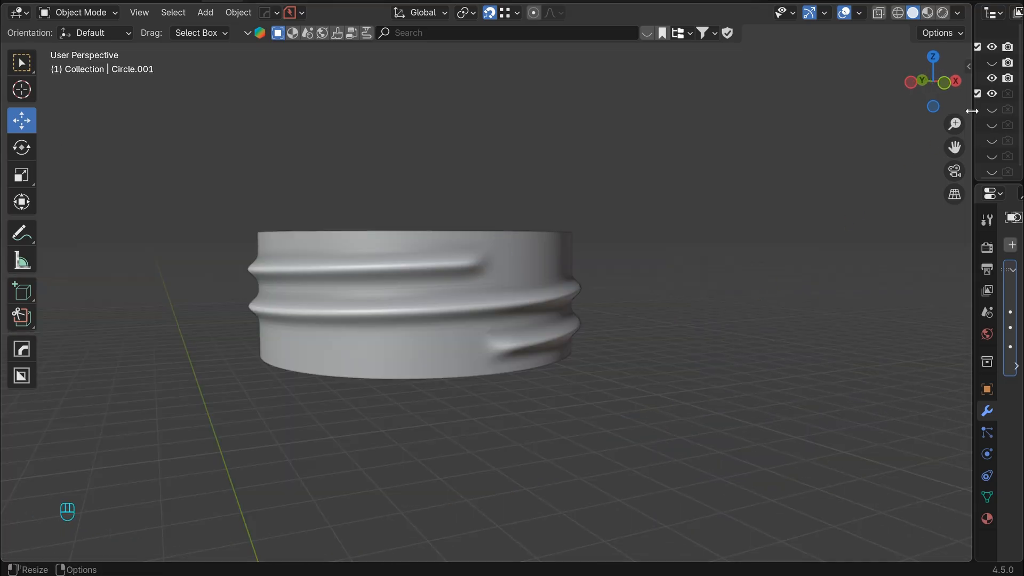
drag(973, 110, 807, 126)
click(992, 63)
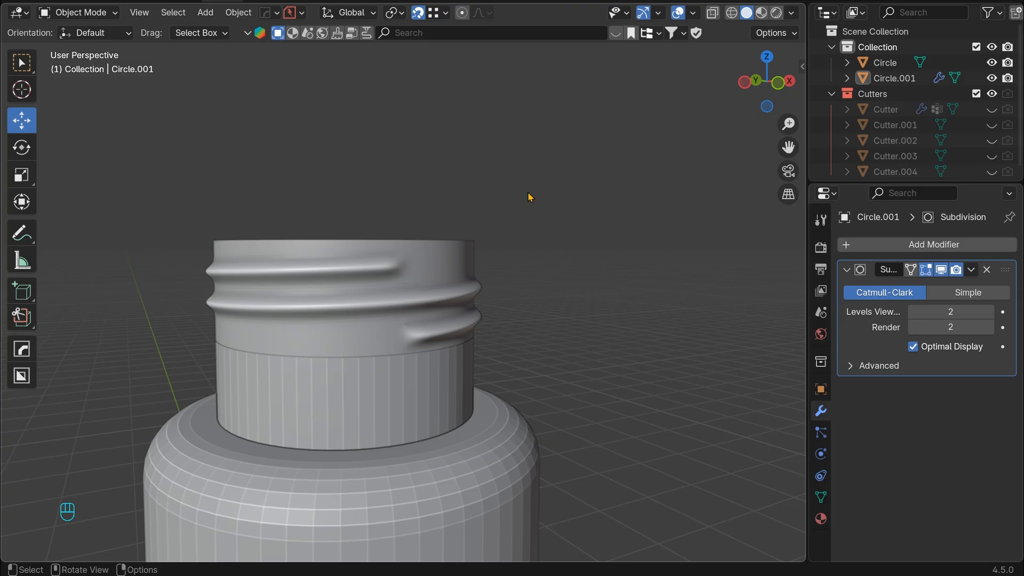
Step: Raise the threaded ring about 0.024 m along Z so its lower edge meets the top of the bottle neck
key(KP_1)
click(486, 254)
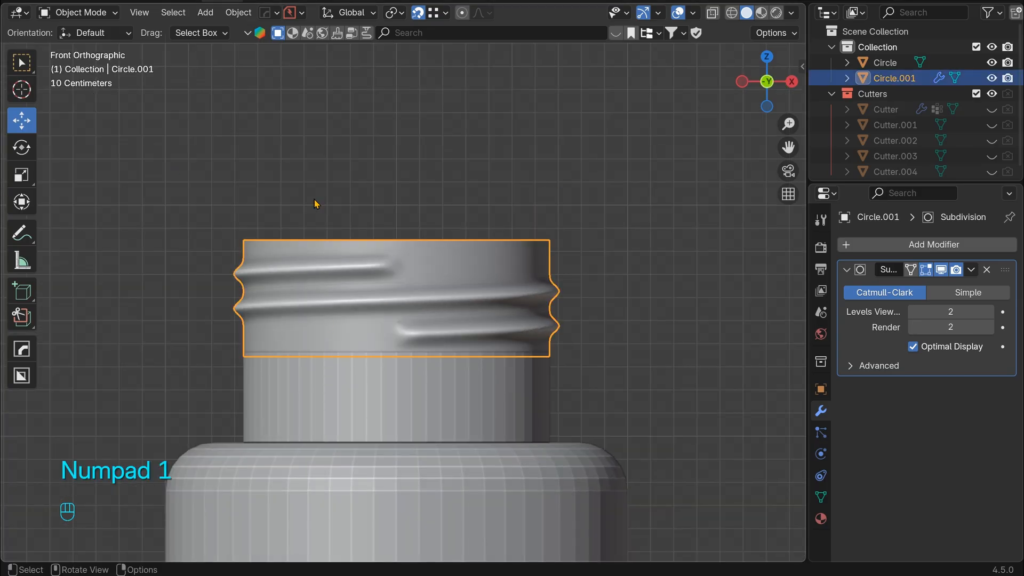
key(g)
key(z)
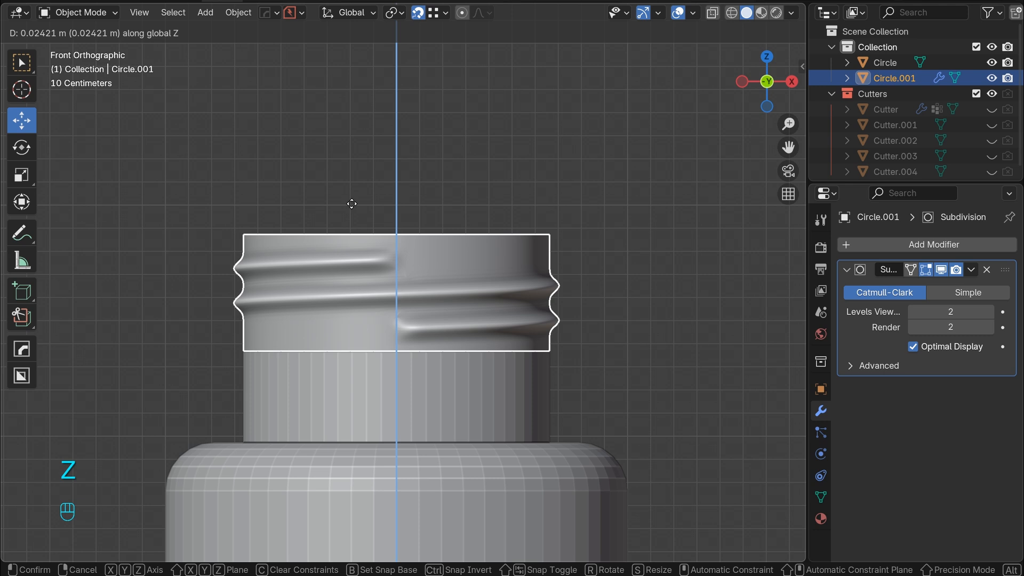
click(352, 204)
Step: Join the threaded ring into the bottle body, with the body as the active object
click(462, 283)
shift+click(437, 363)
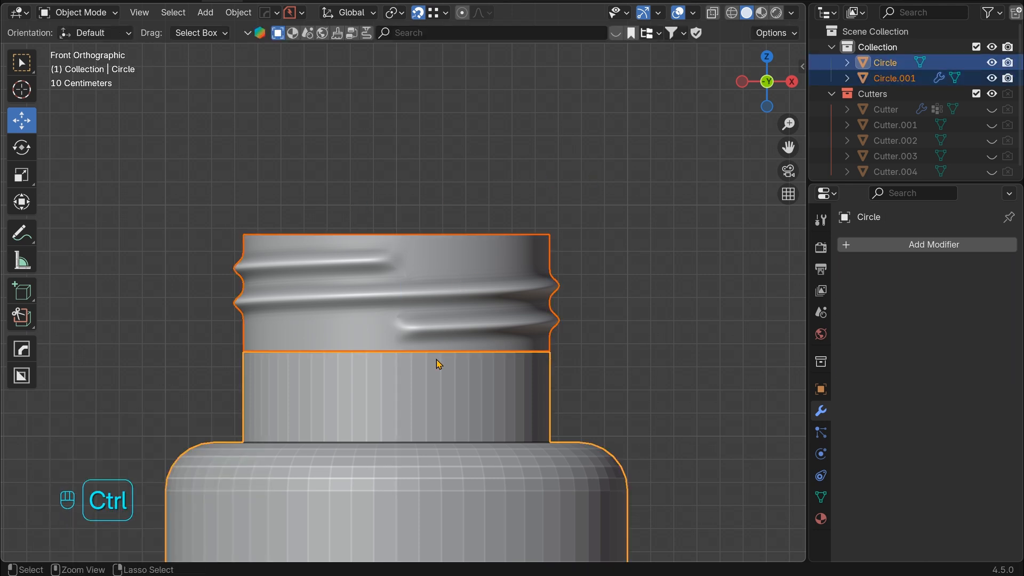
key(ctrl+j)
click(601, 281)
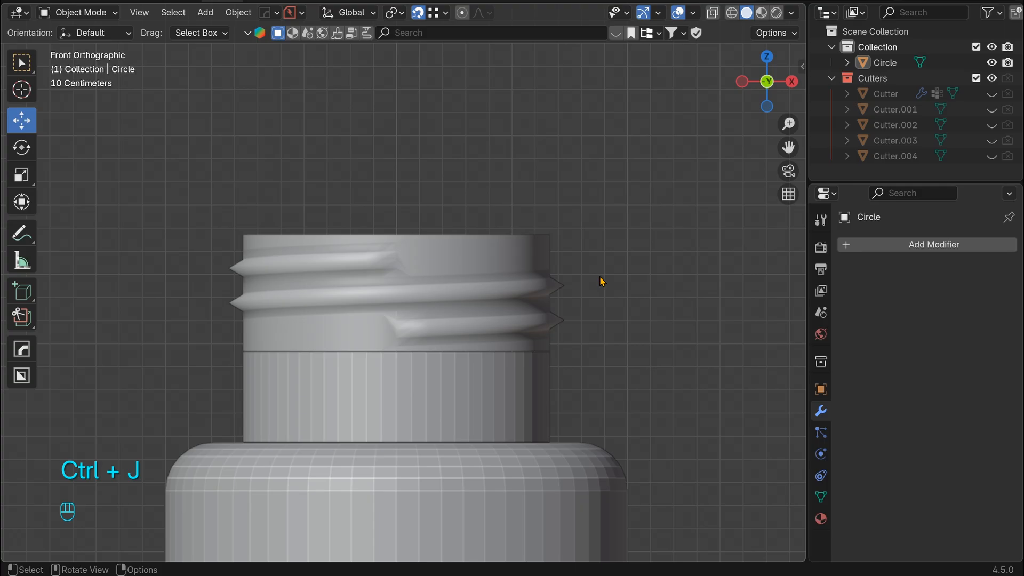
Step: Merge all vertices of the joined bottle mesh by distance, at 0.0001 m
click(447, 323)
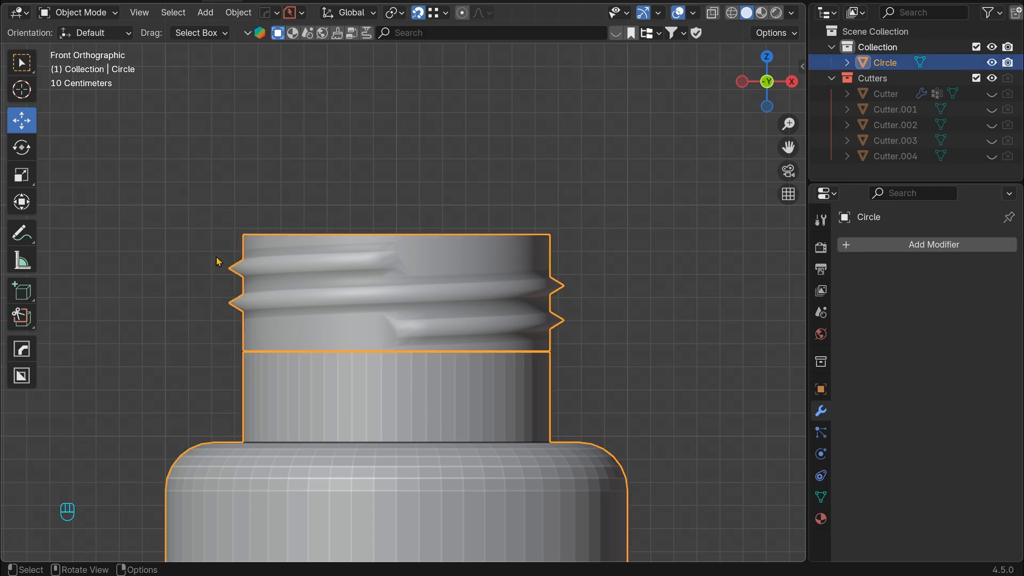
key(Tab)
key(a)
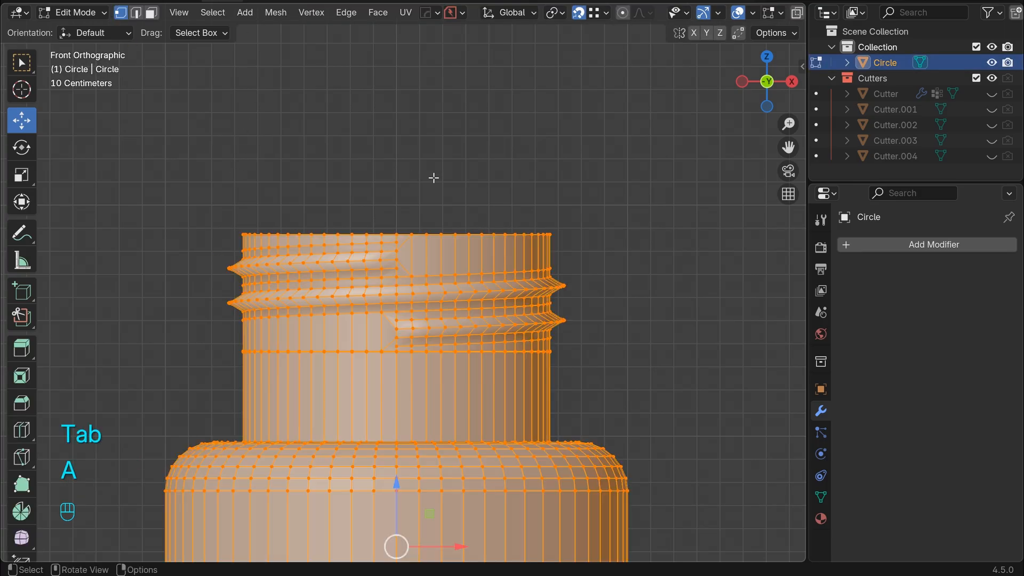
key(m)
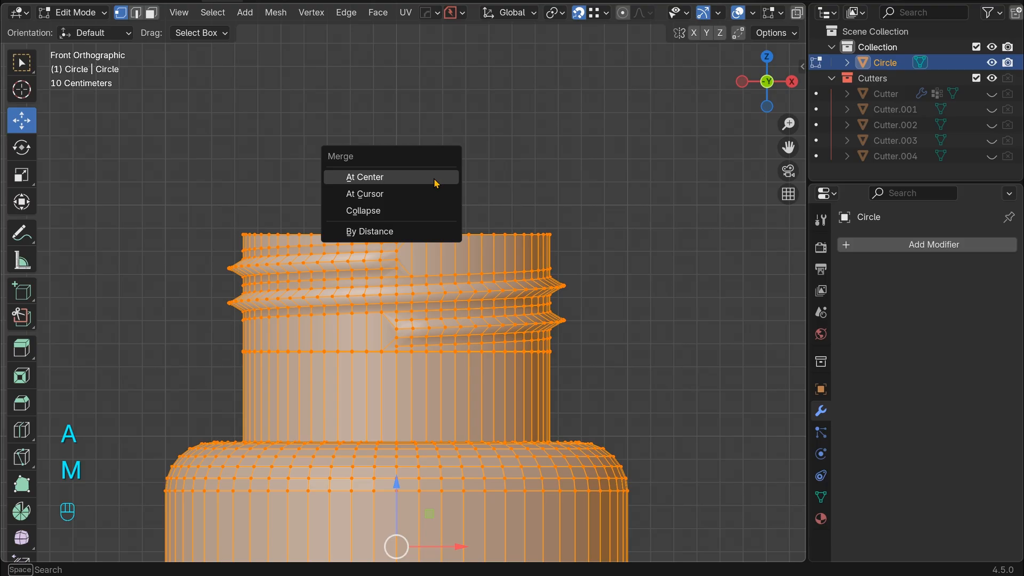
click(422, 230)
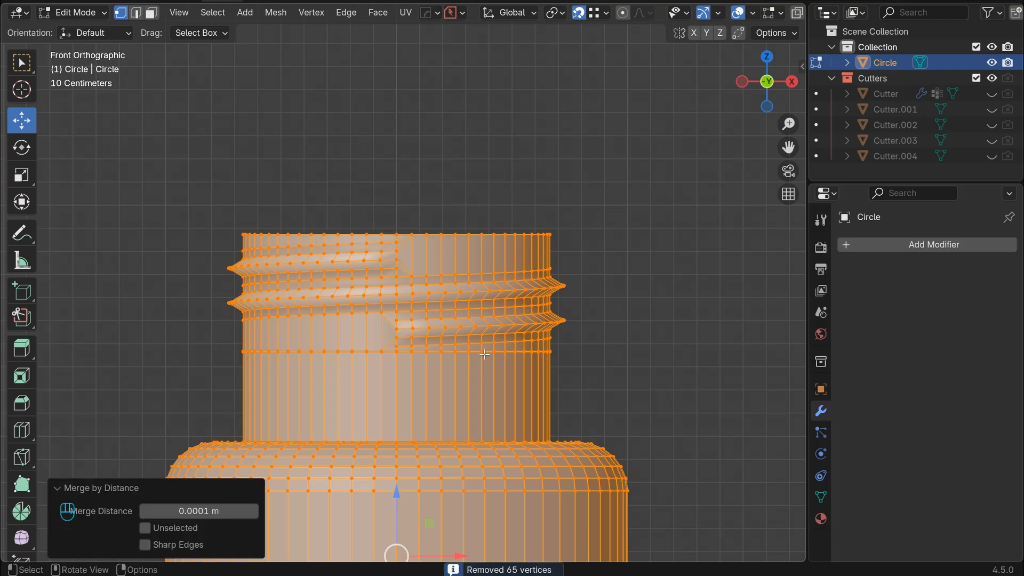
Step: Return to Object Mode and apply smooth shading to the whole bottle
key(Tab)
scroll(414, 336, down, 5)
right_click(413, 336)
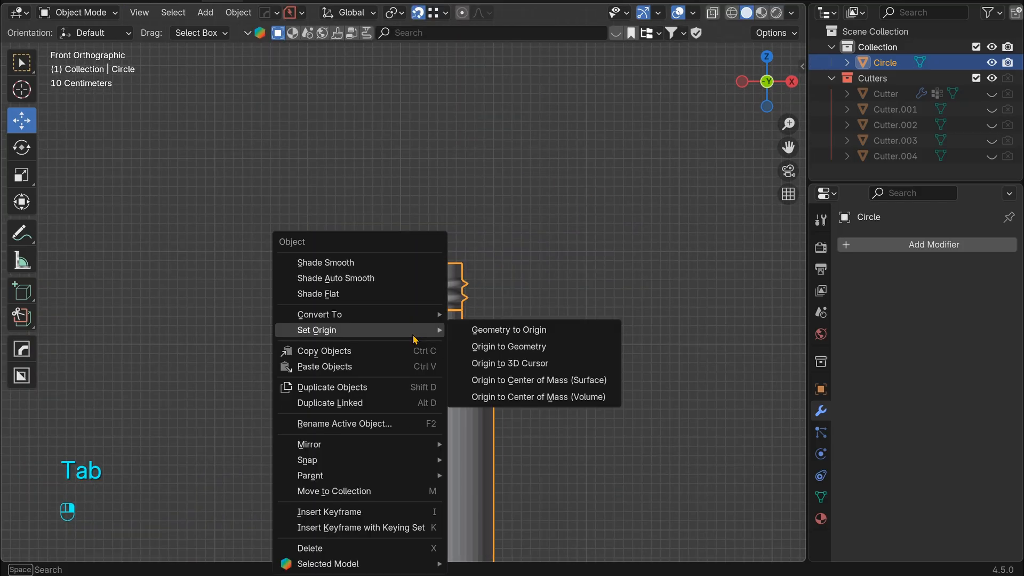
click(392, 267)
right_click(397, 264)
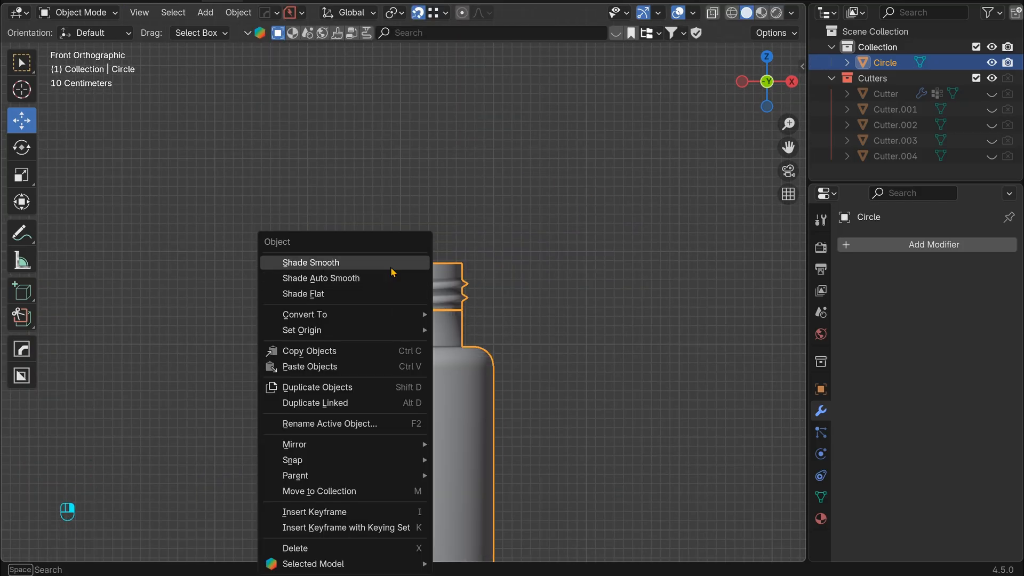
click(395, 269)
click(536, 216)
Step: Examine the smooth-shaded thread and the seam between ring and neck from the front and at an angle
scroll(536, 216, up, 5)
scroll(535, 216, up, 4)
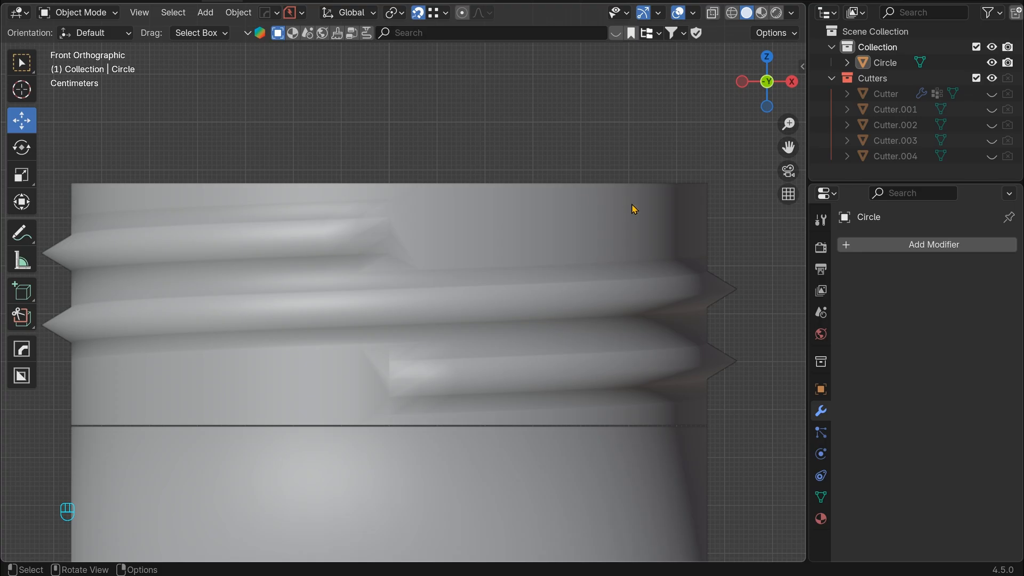
middle_drag(633, 208, 471, 251)
scroll(472, 249, down, 3)
click(472, 249)
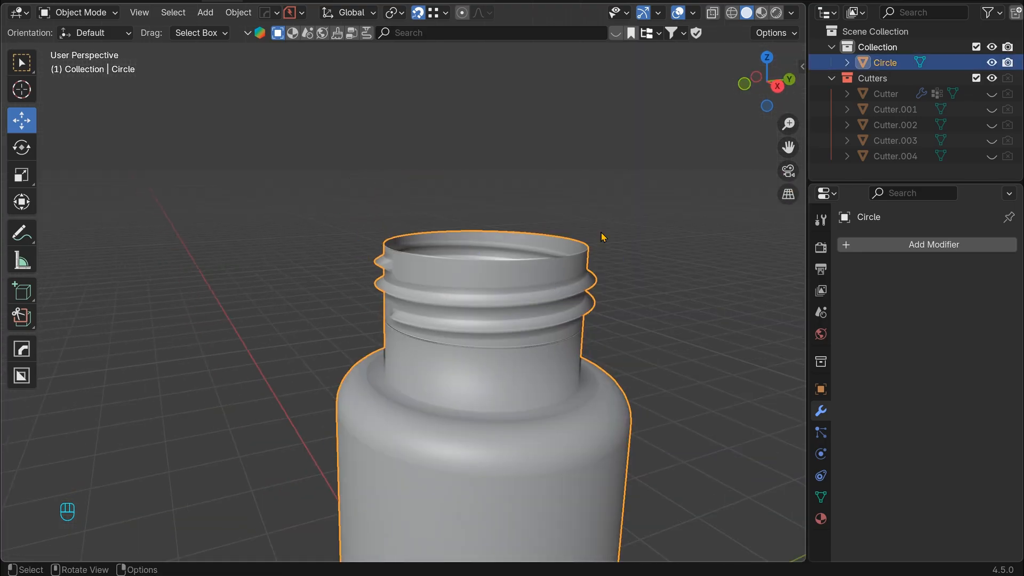
middle_drag(536, 251, 605, 205)
key(KP_1)
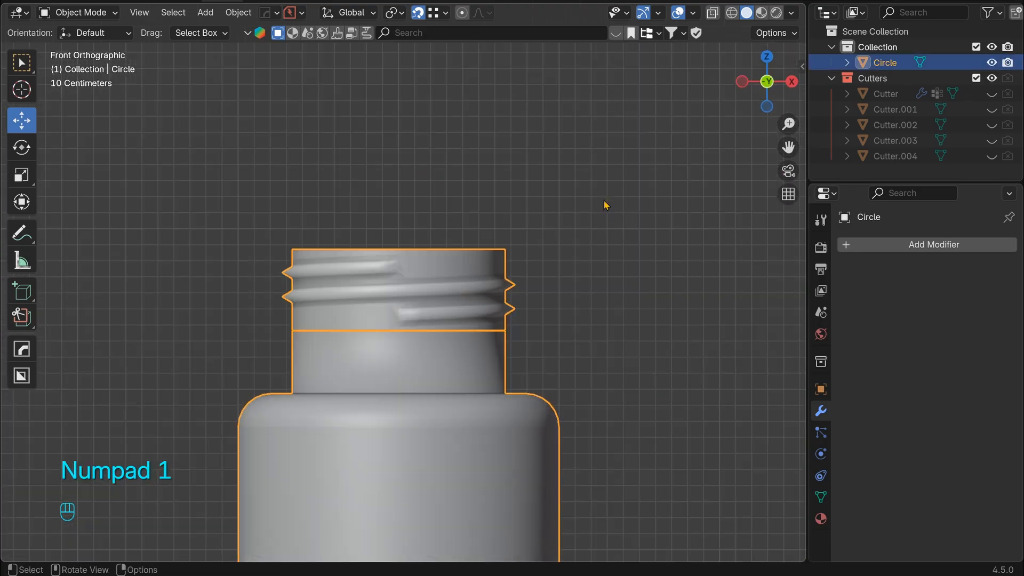
scroll(608, 208, up, 3)
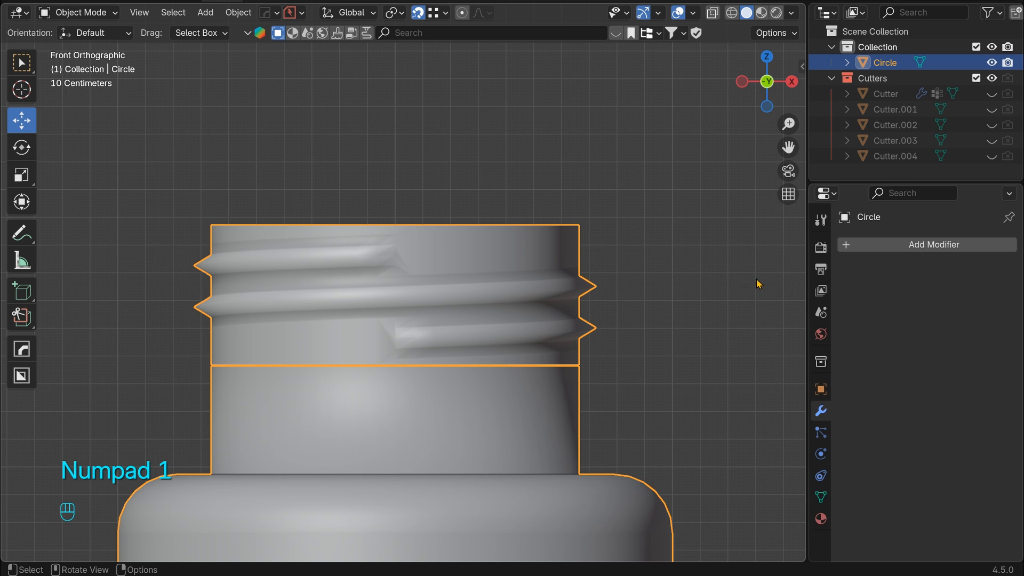
Step: Widen the properties area and add a Subdivision Surface modifier to the bottle with viewport level 2
drag(807, 221, 746, 221)
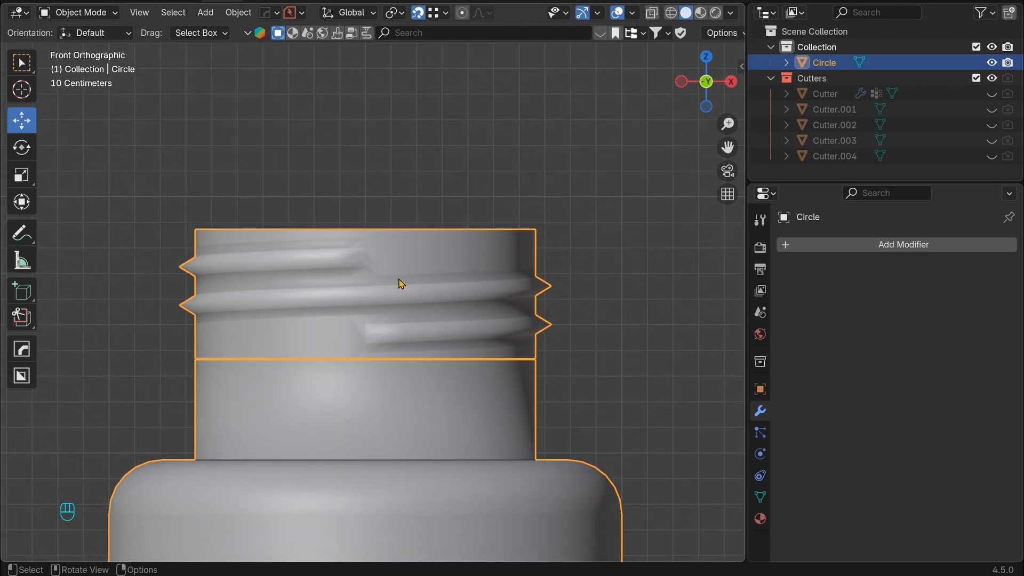
click(857, 249)
mouse_move(857, 253)
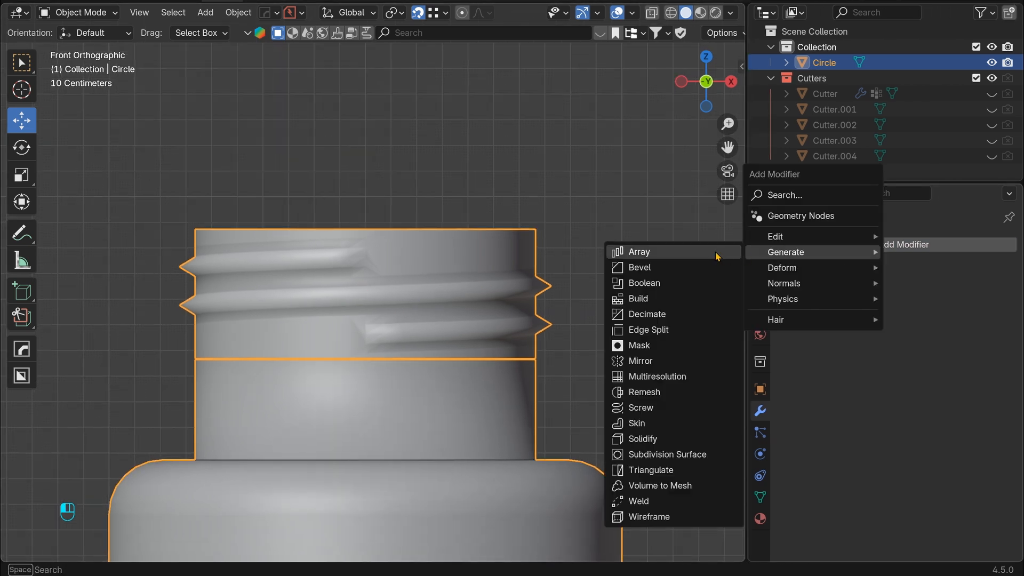
click(695, 456)
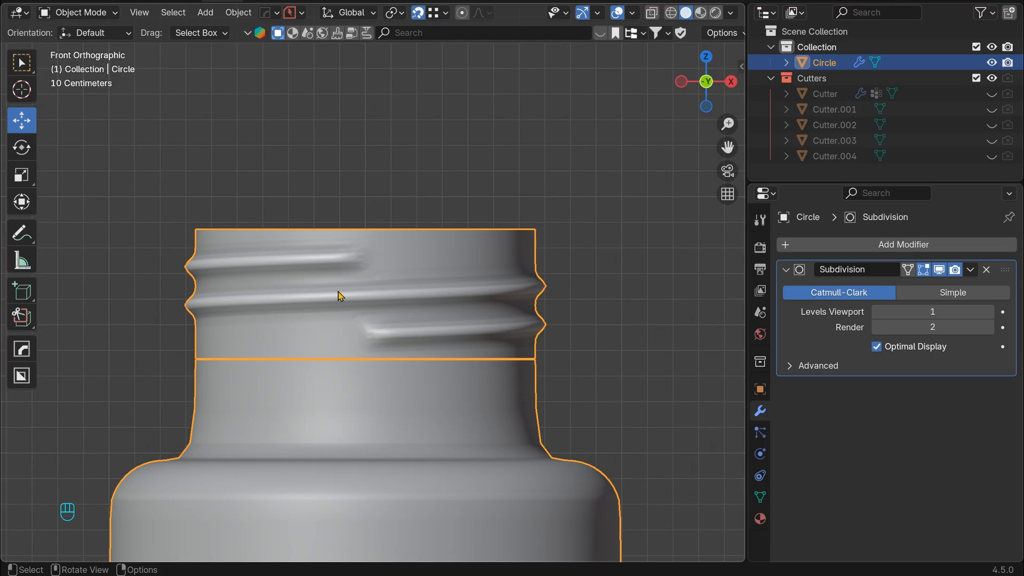
click(990, 312)
click(635, 213)
scroll(348, 319, down, 4)
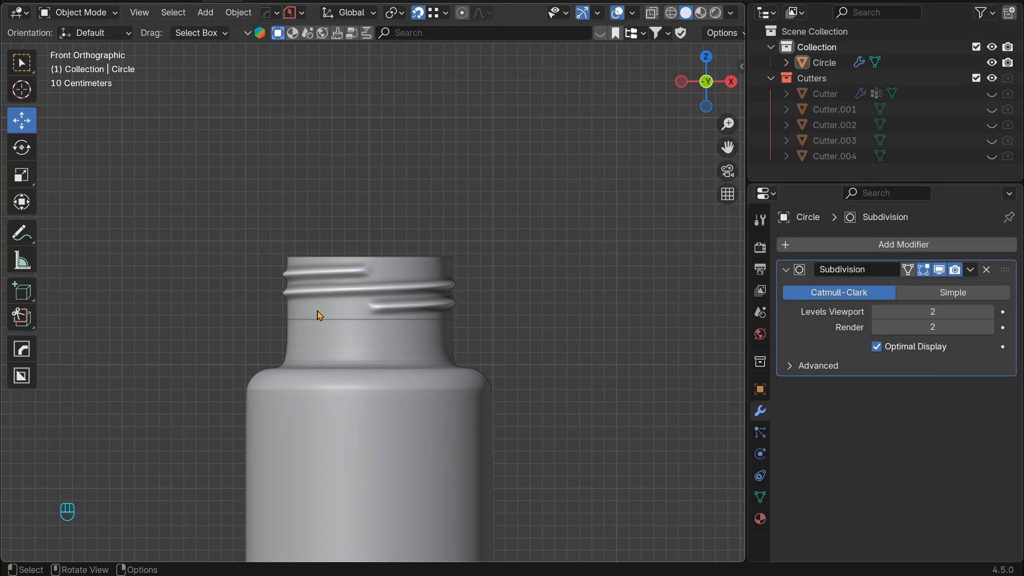
scroll(334, 284, up, 6)
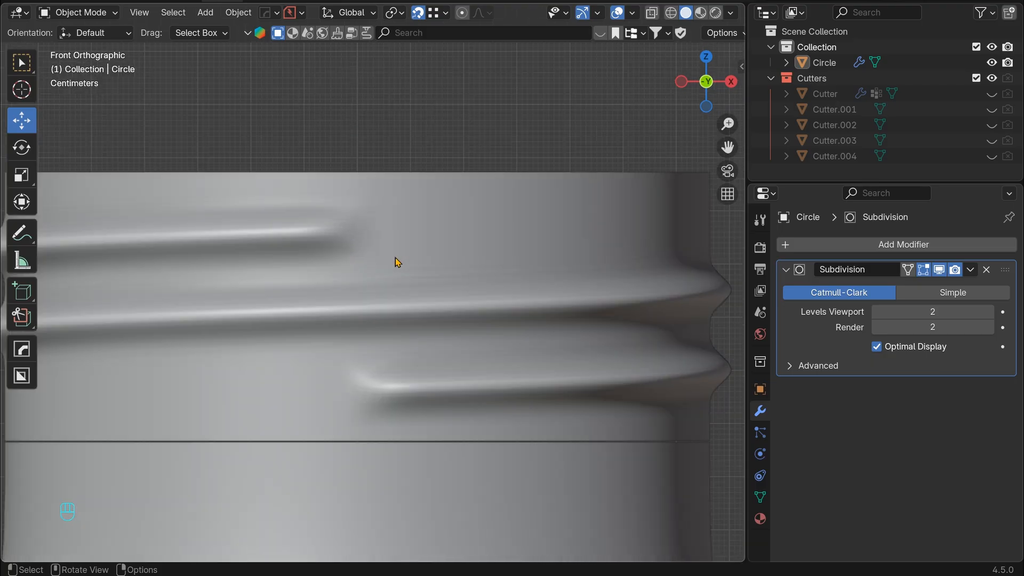
scroll(355, 415, down, 4)
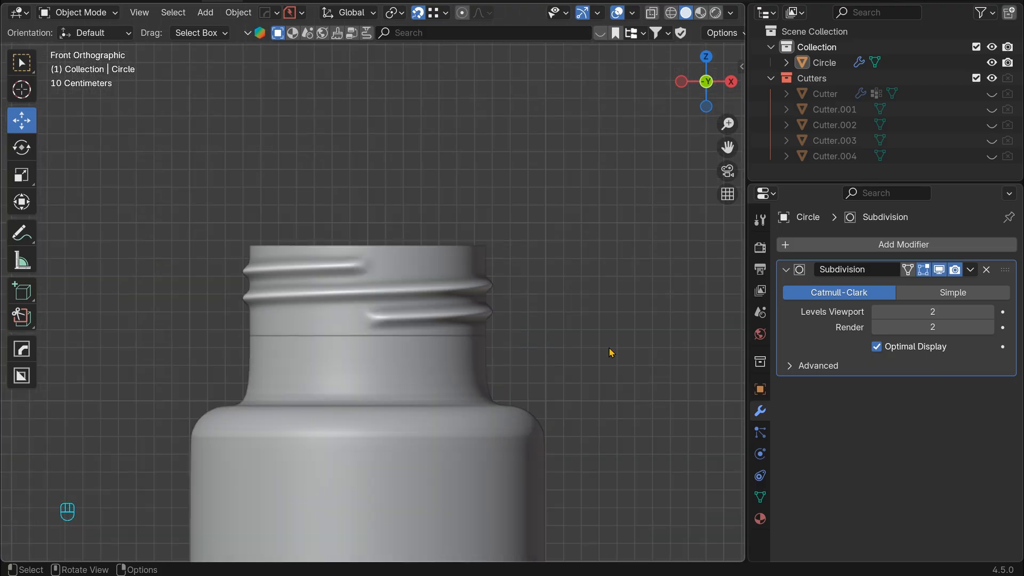
mouse_move(610, 353)
middle_down()
mouse_move(92, 356)
mouse_move(610, 360)
middle_up()
key(KP_1)
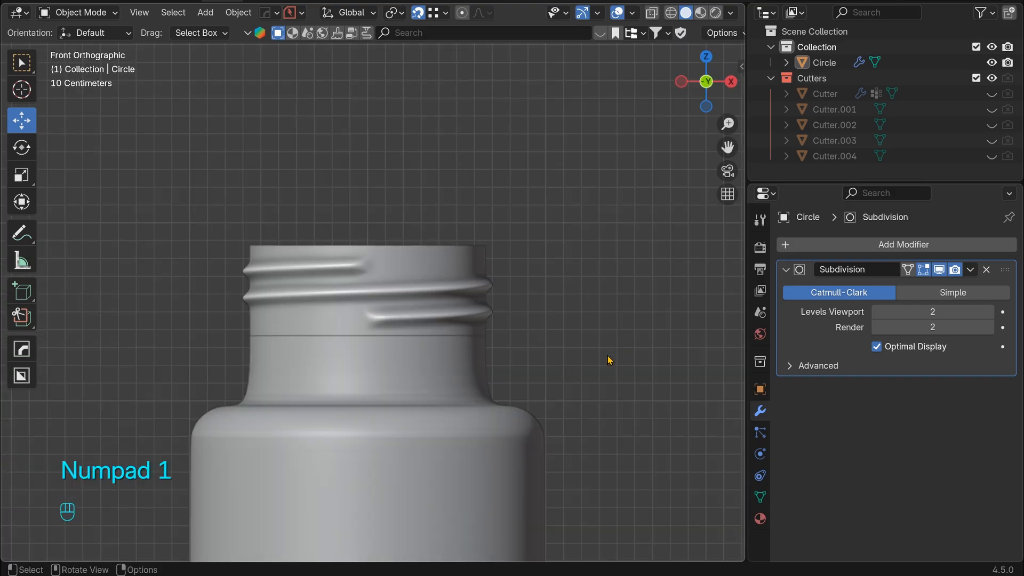
Step: In Edit Mode, extrude the open edge loop at the top of the neck and scale it inward to about 0.778
click(415, 333)
middle_drag(515, 256, 504, 288)
drag(727, 147, 766, 222)
scroll(651, 206, up, 2)
key(Tab)
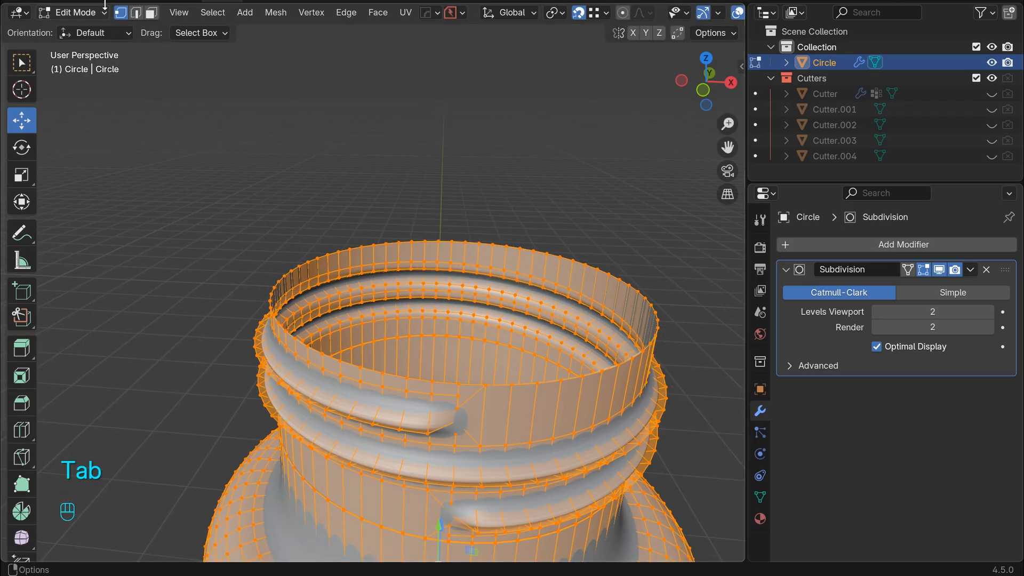
key(alt+a)
drag(728, 148, 636, 134)
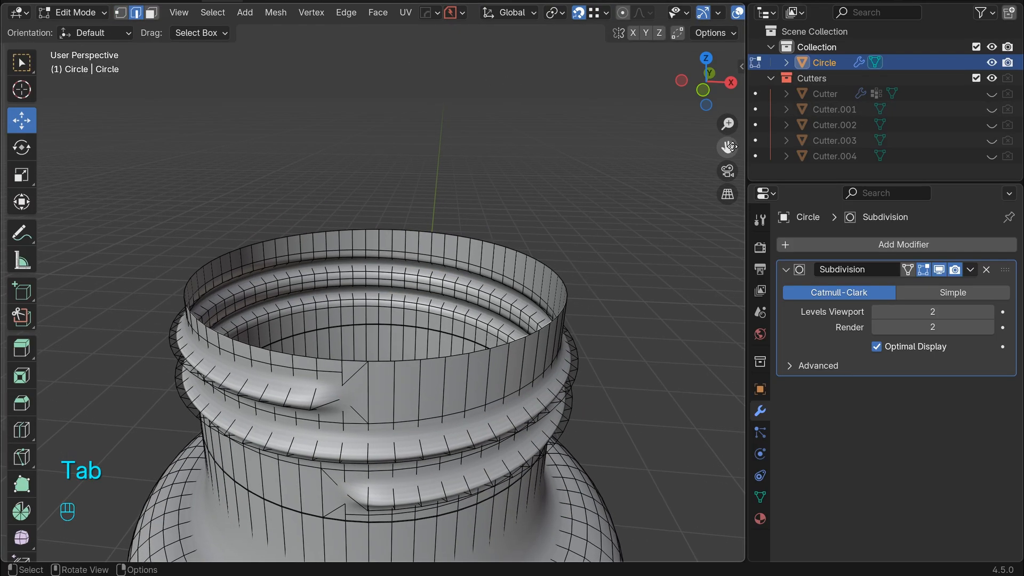
alt+shift+click(434, 358)
key(e)
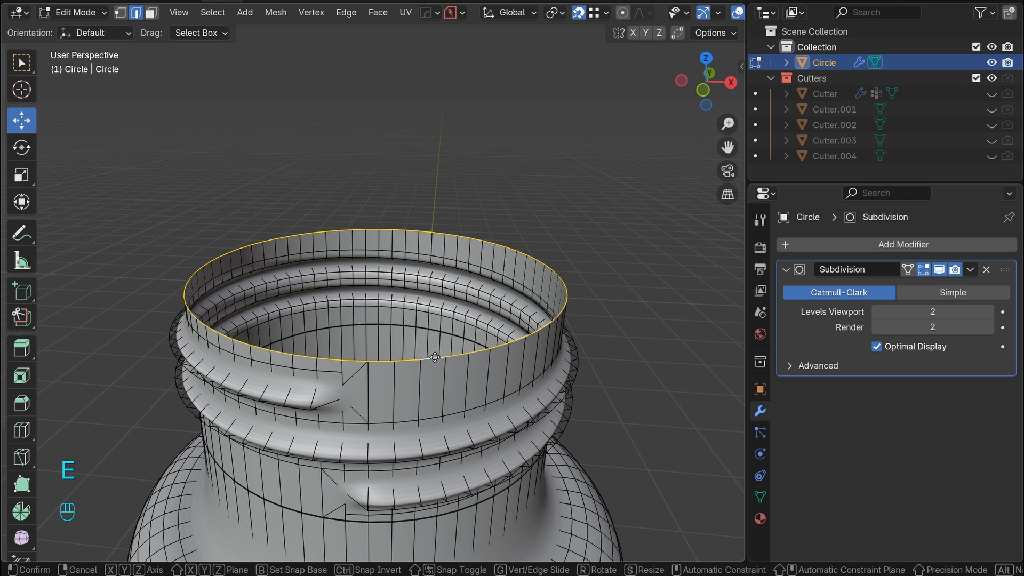
right_click(433, 355)
key(s)
click(422, 339)
Step: Turn on X-ray display and scale the inner rim loop in further to about 0.957
key(KP_1)
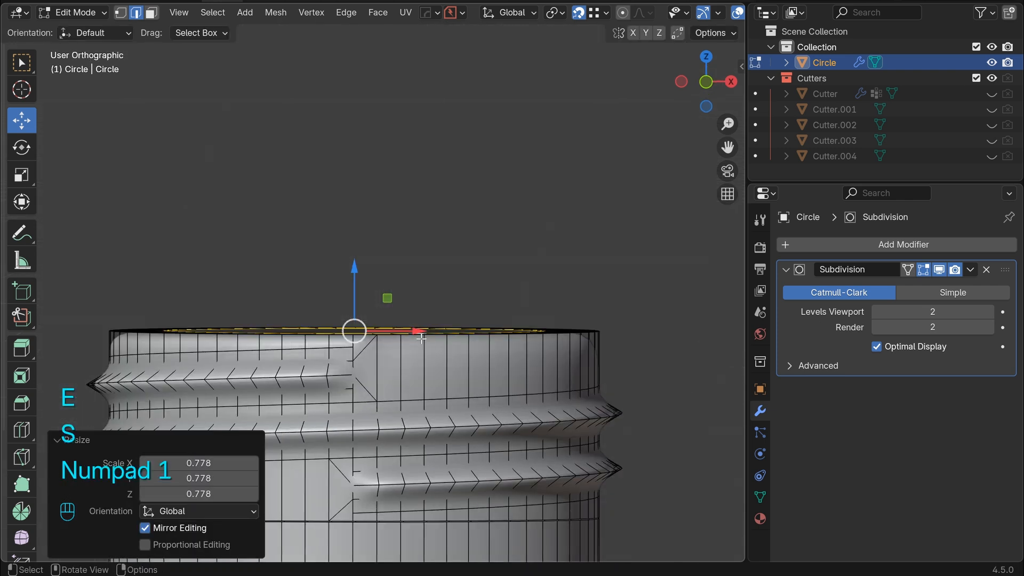
scroll(714, 16, down, 5)
click(653, 13)
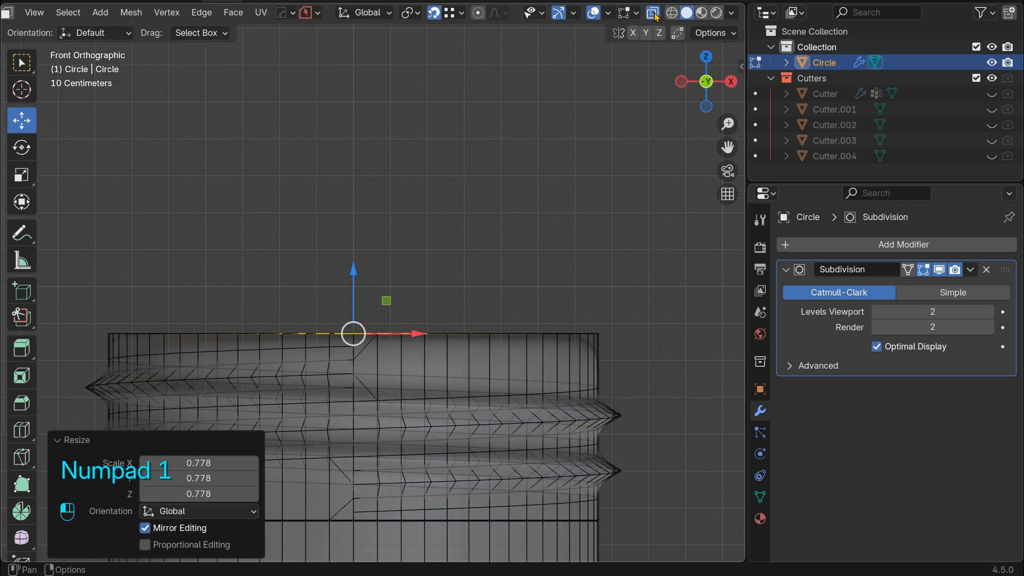
scroll(663, 158, down, 4)
drag(727, 147, 674, 173)
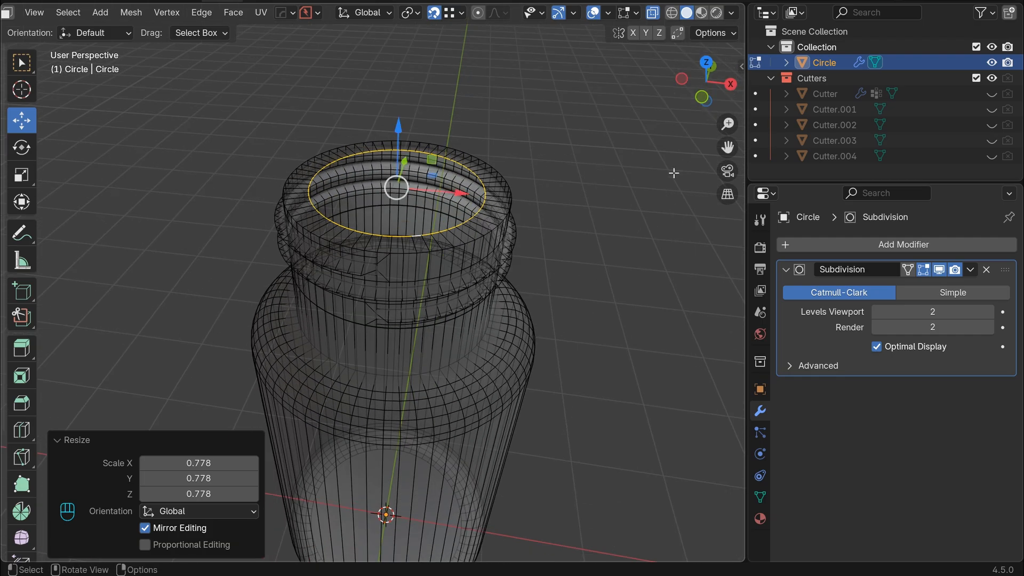
key(s)
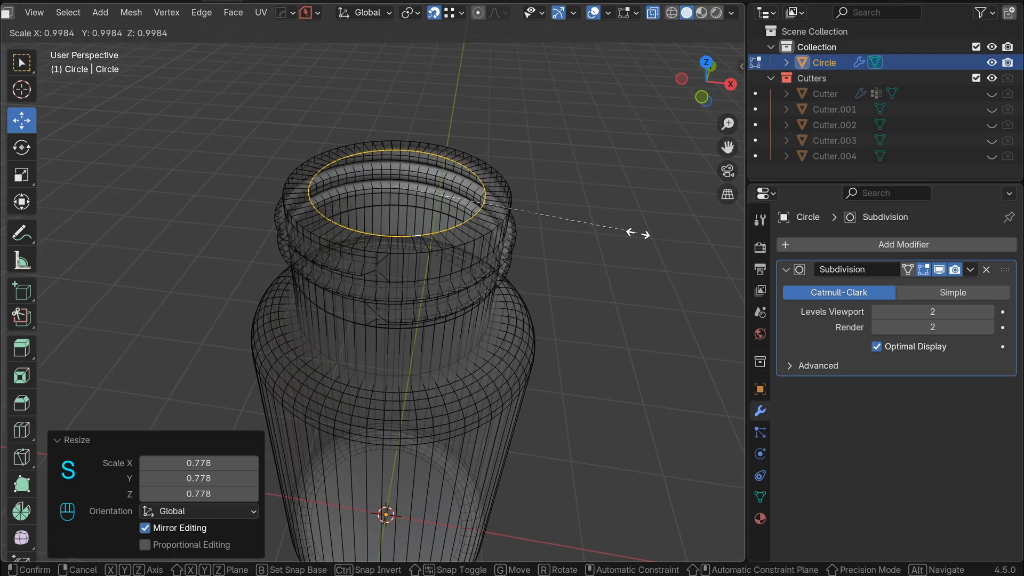
click(629, 226)
Step: Extrude the inner rim loop about 1.03 m down along Z to just below the bottle's shoulder
key(KP_1)
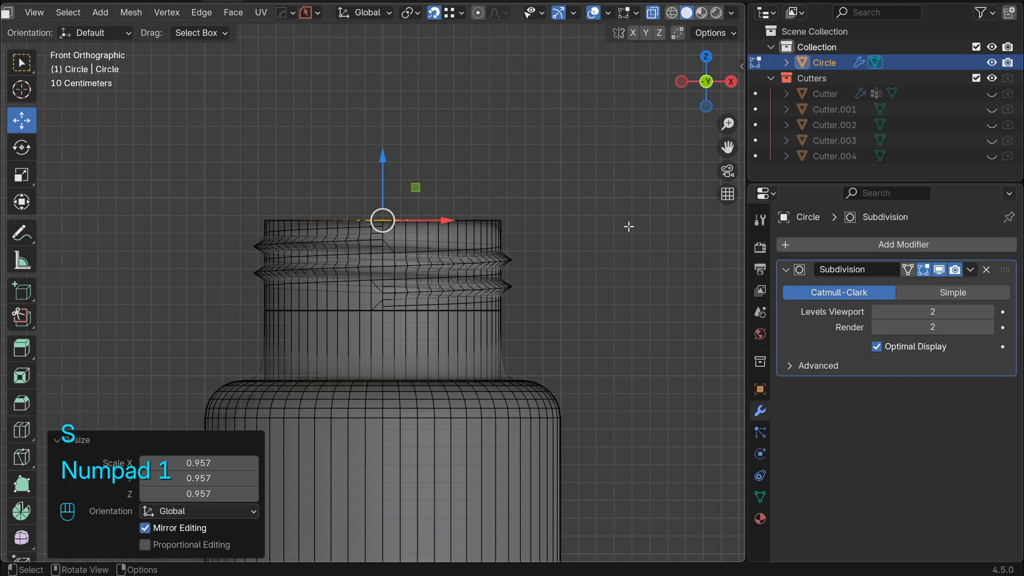
key(e)
key(z)
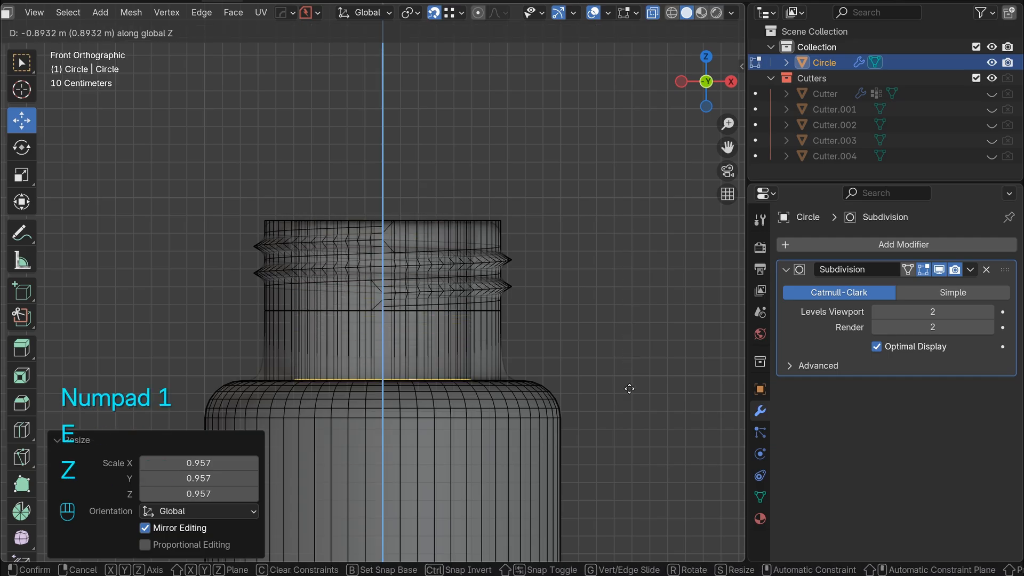
click(630, 411)
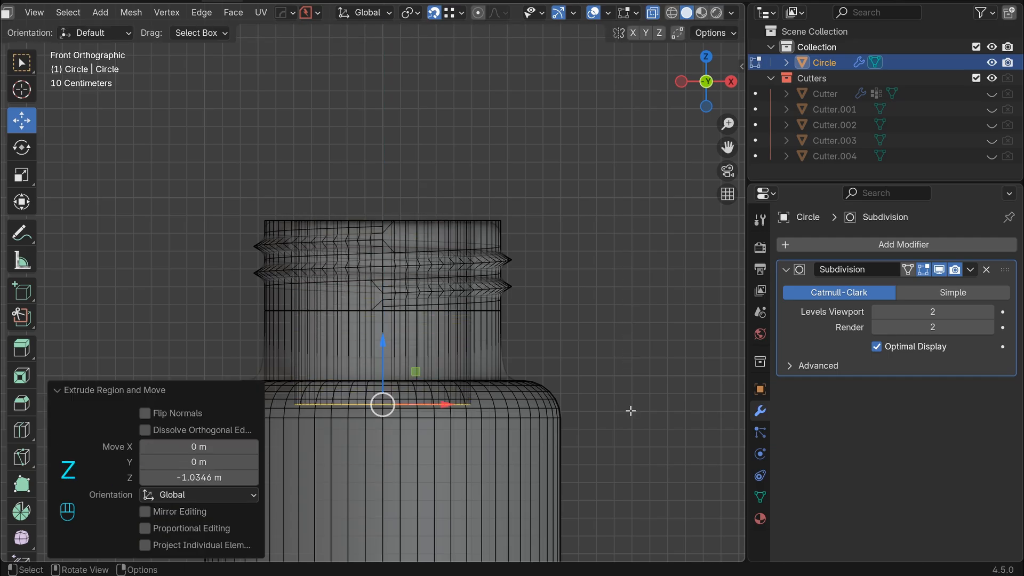
Step: Extrude the inner loop again and scale it outward by about 1.525, then 1.096, to widen it inside the body
key(e)
key(s)
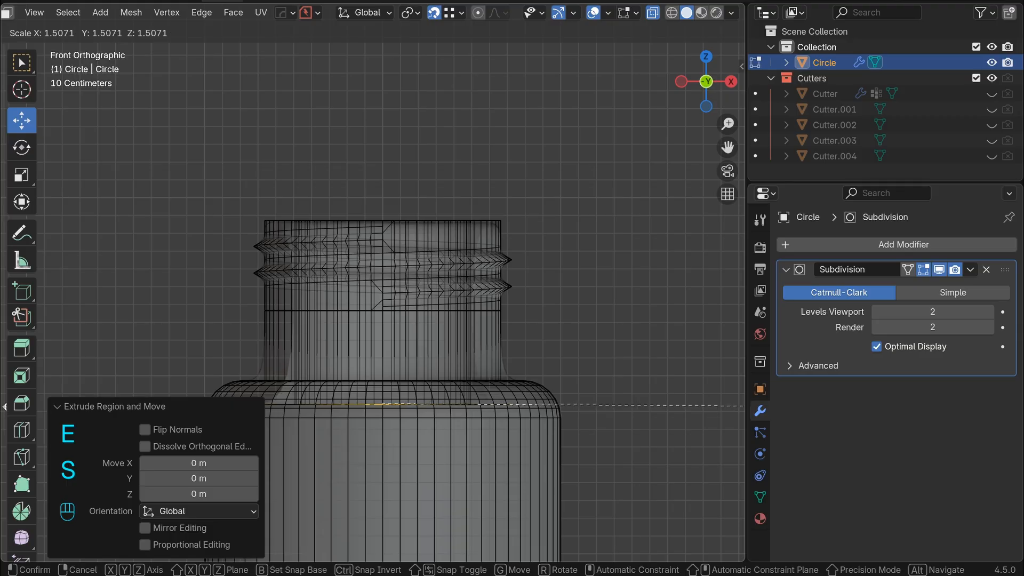
click(747, 407)
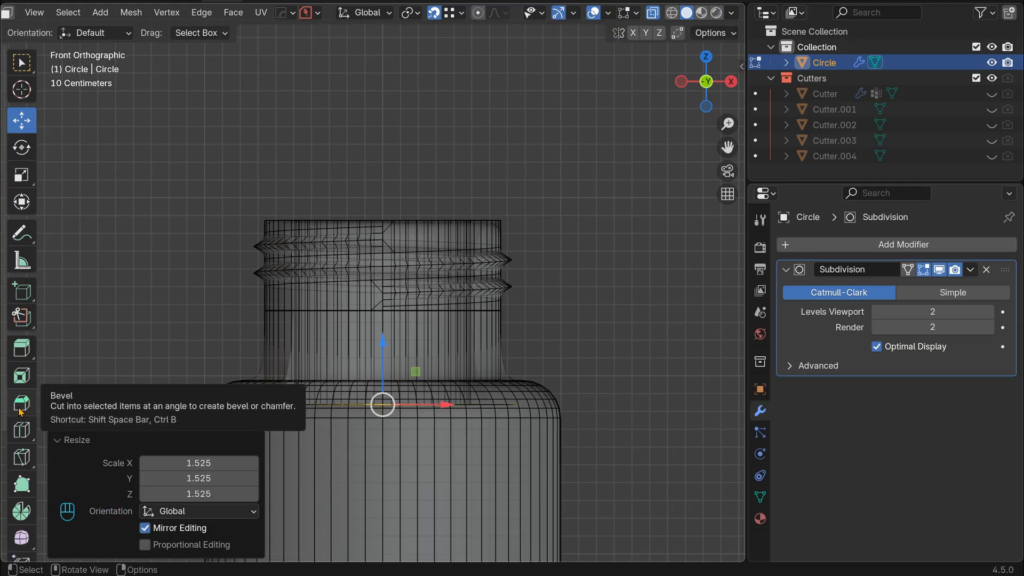
scroll(484, 276, down, 4)
key(s)
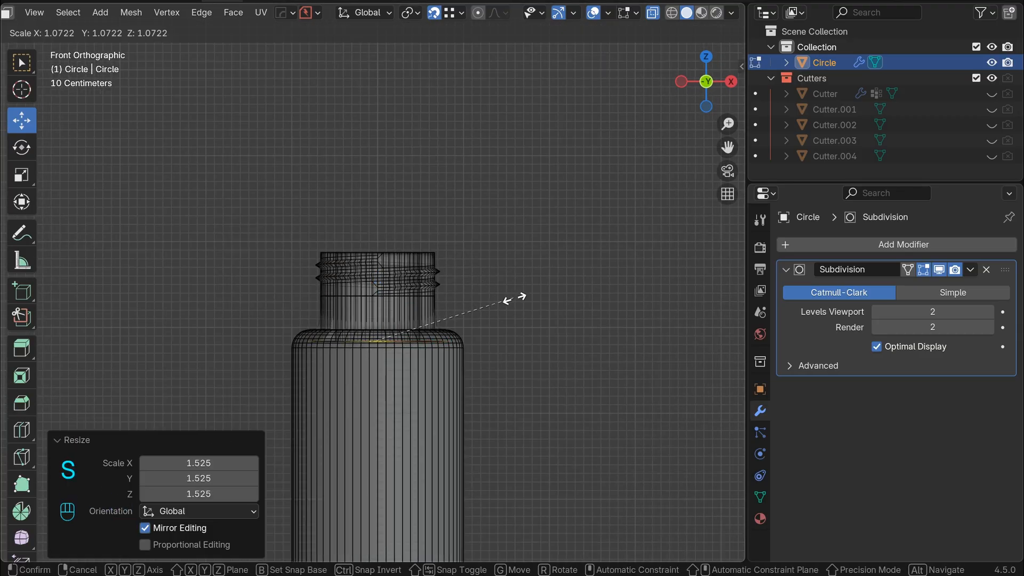
click(517, 297)
Step: Extrude the inner wall loop about 2.33 m down along Z and move it down about another 0.32 m near the bottle's base
key(e)
key(z)
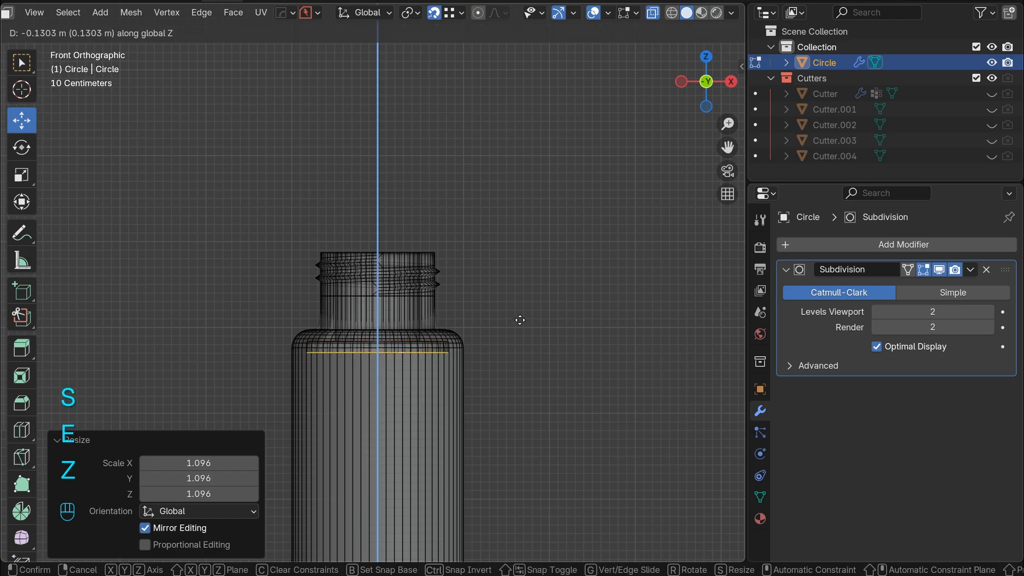
click(526, 490)
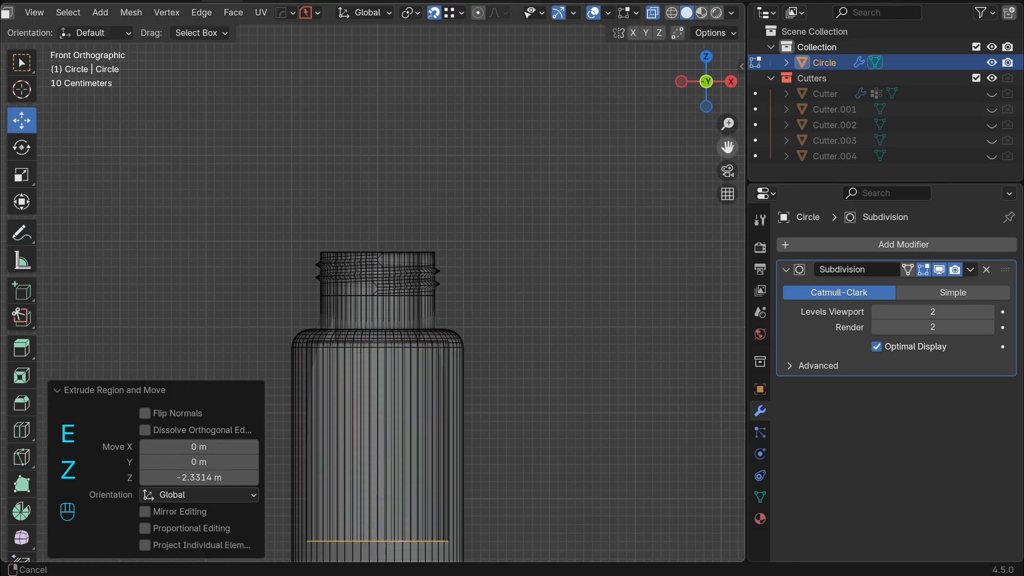
shift+middle_drag(665, 359, 690, 184)
key(g)
key(z)
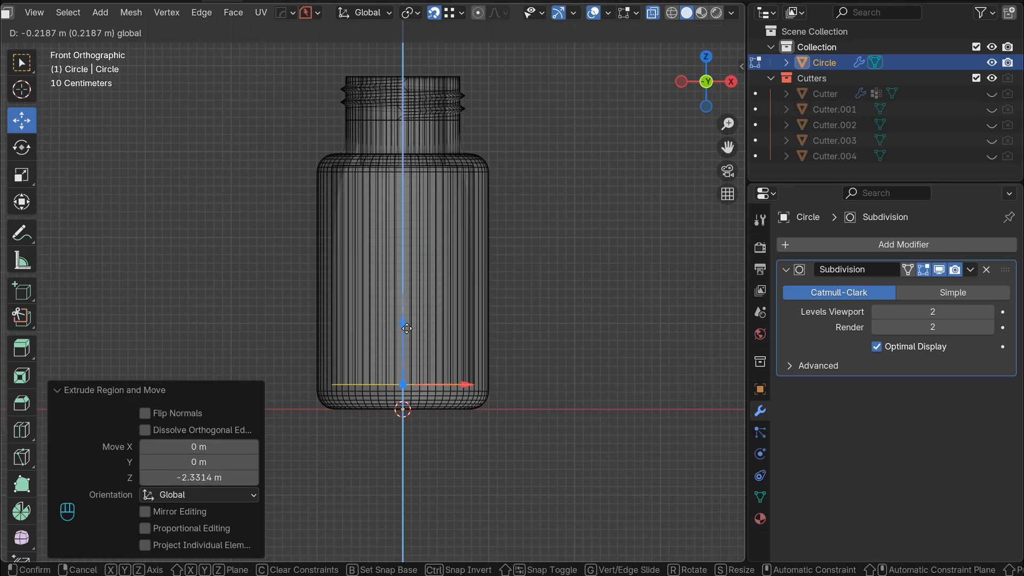
click(406, 337)
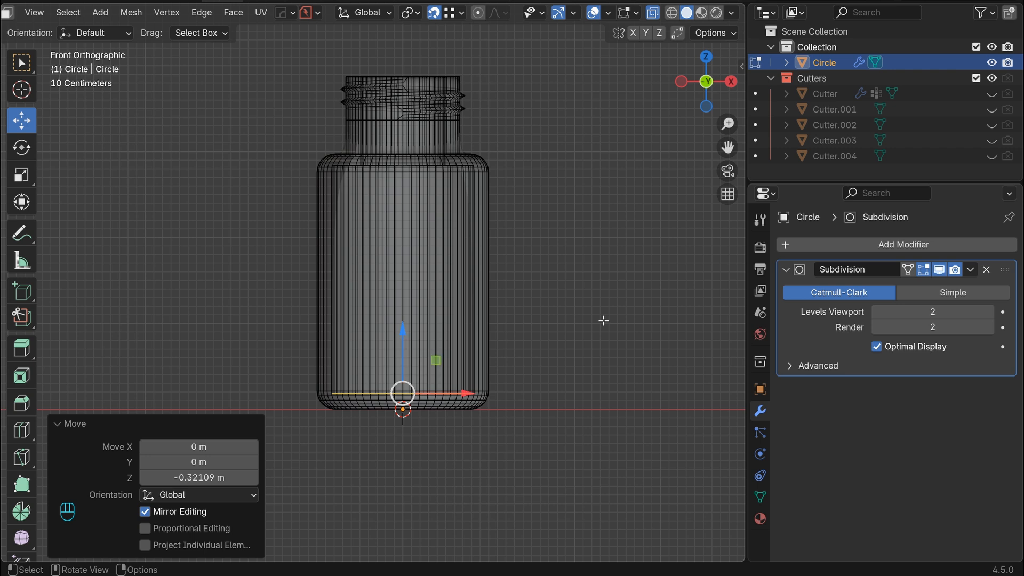
middle_drag(603, 317, 569, 388)
scroll(567, 389, up, 4)
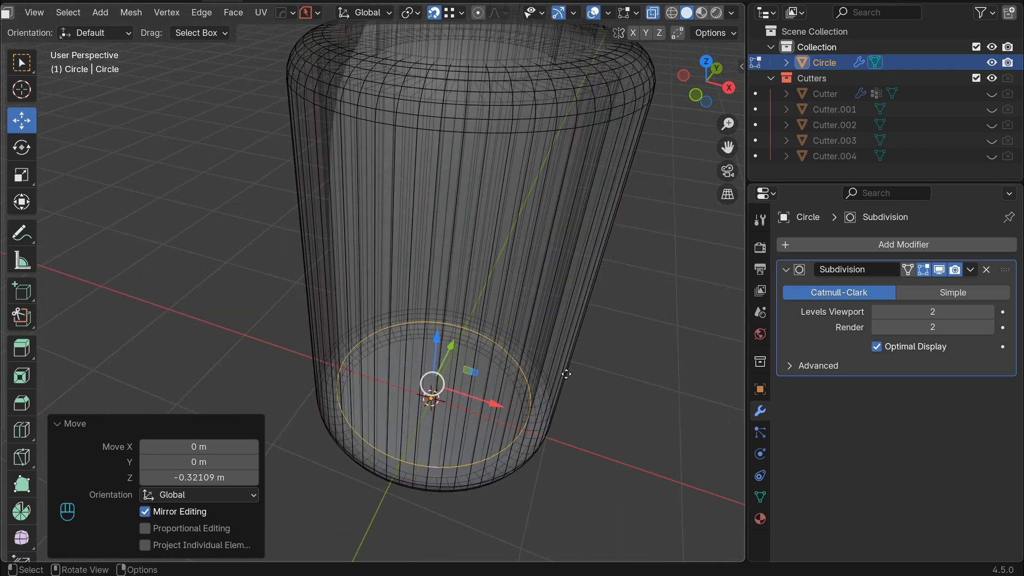
Step: Extrude the inner loop at the bottle's base twice, scaling it inward by 0.740 and then by 0.739
key(e)
right_click(567, 374)
key(s)
click(530, 377)
right_click(530, 377)
key(e)
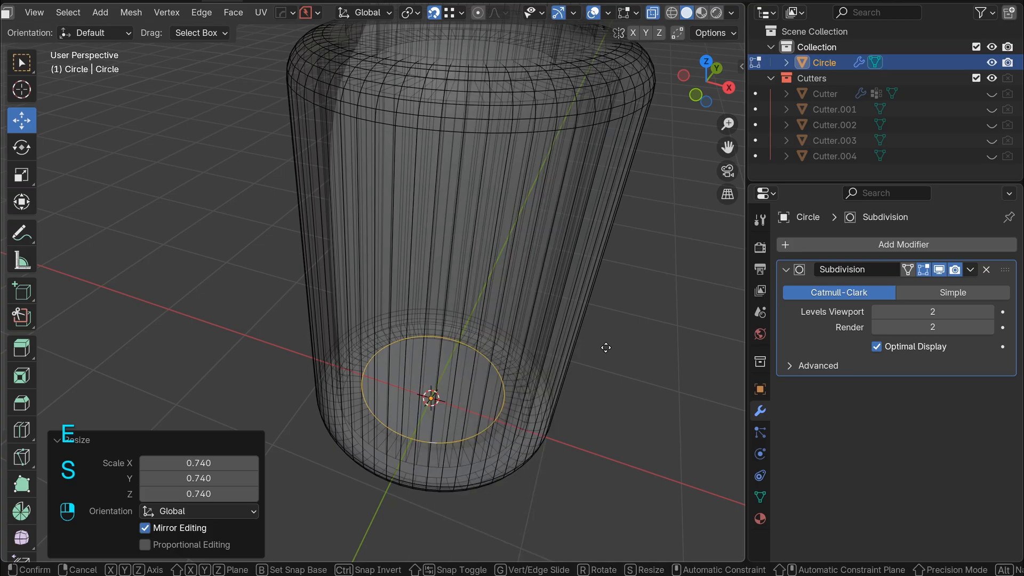
key(s)
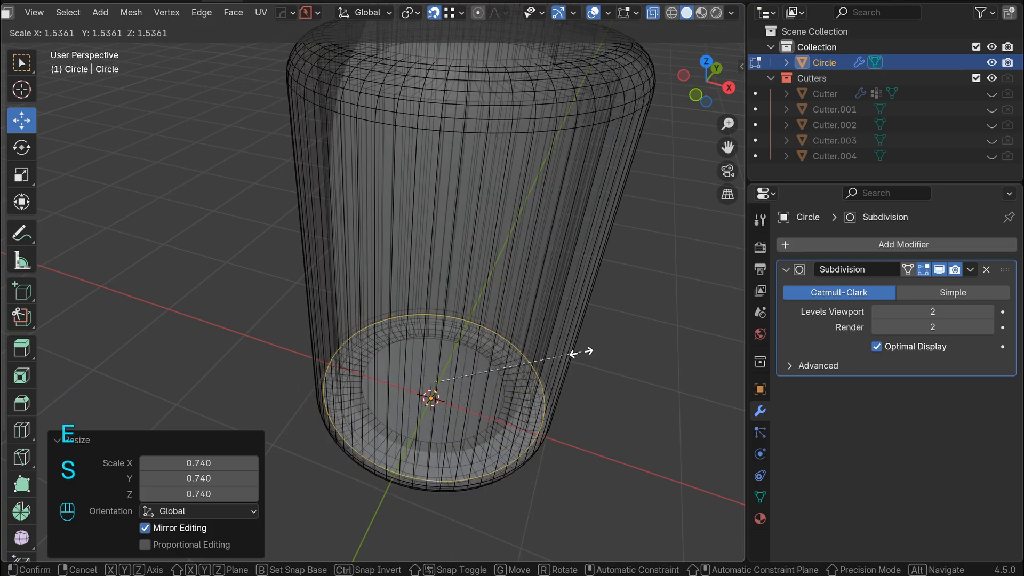
click(505, 369)
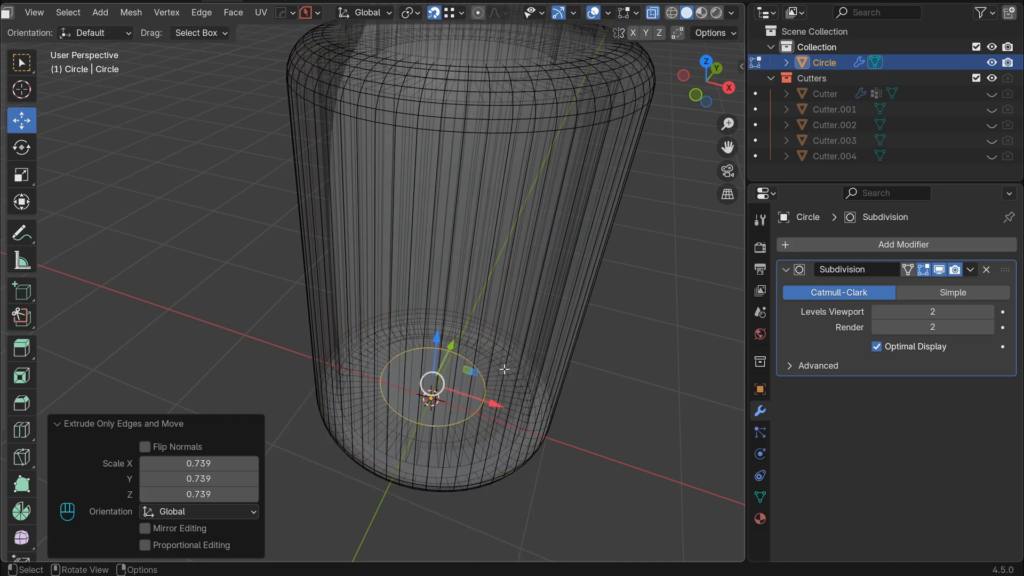
Step: Close the inner loop at the base with Grid Fill and return to Object Mode with nothing selected
key(F3)
click(578, 403)
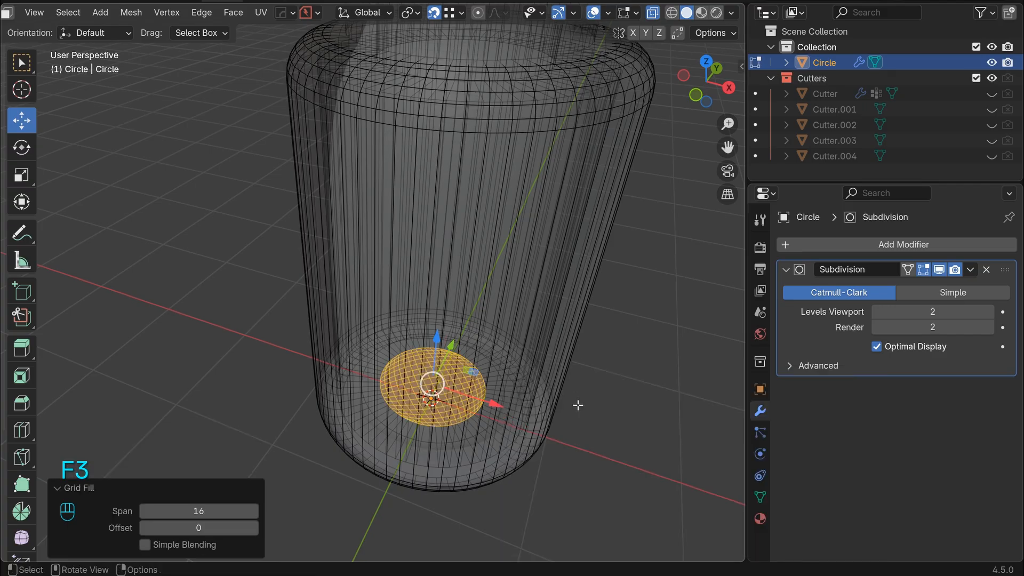
key(Tab)
scroll(597, 341, down, 4)
click(561, 373)
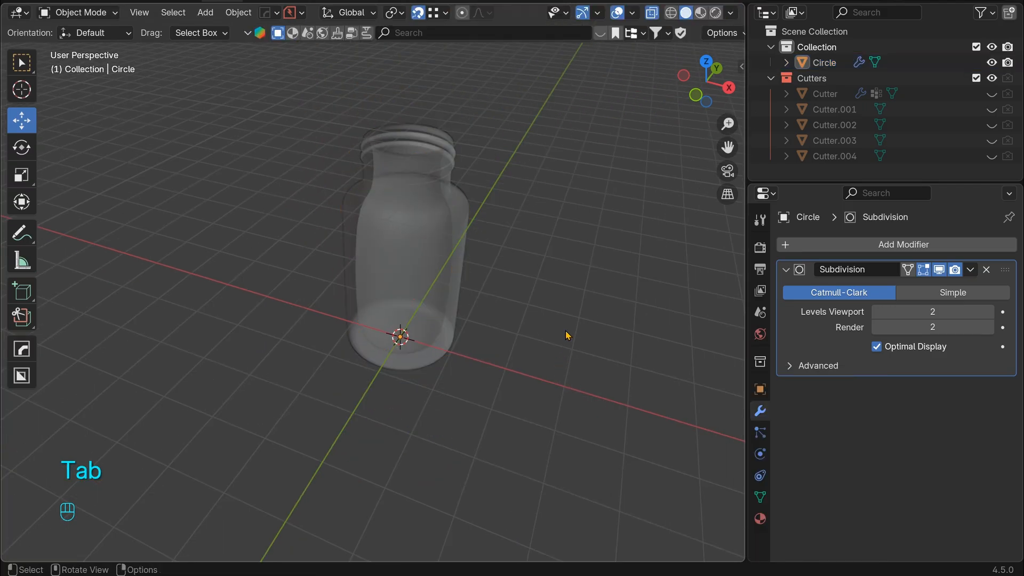
middle_drag(565, 334, 661, 250)
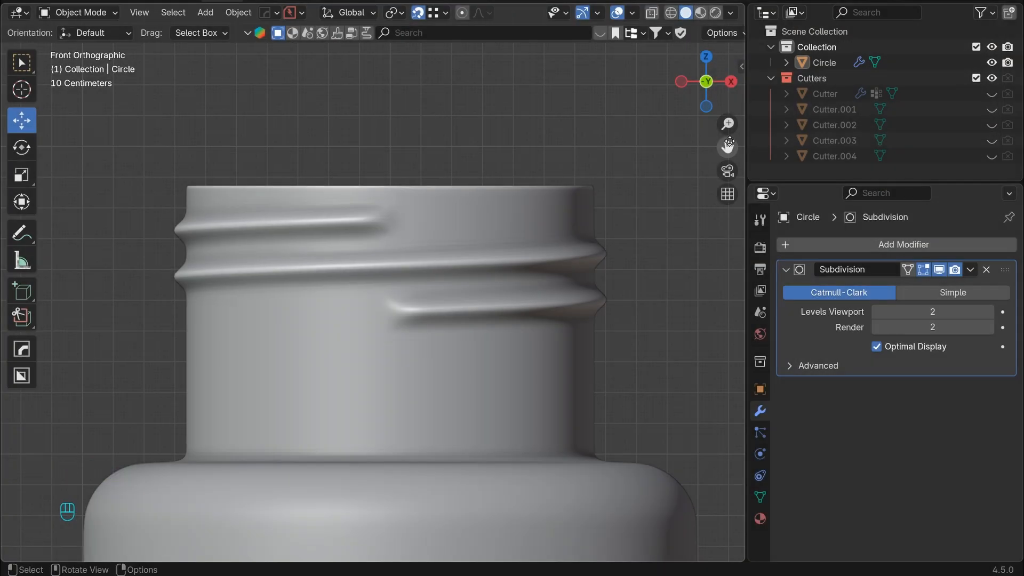
Step: Examine the threaded neck's mesh in Edit Mode from the front and from above, in vertex and face selection modes
key(Tab)
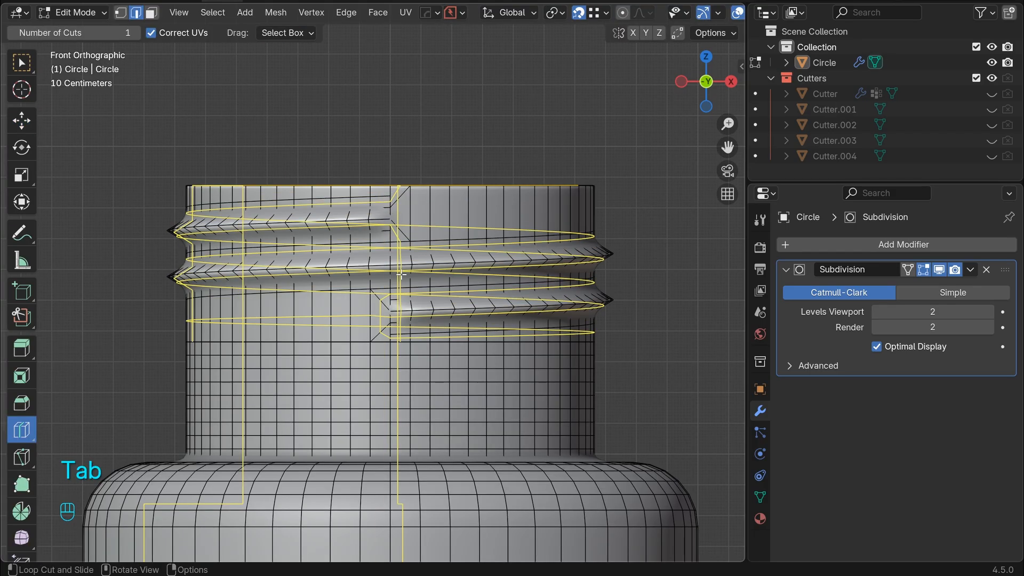
click(19, 121)
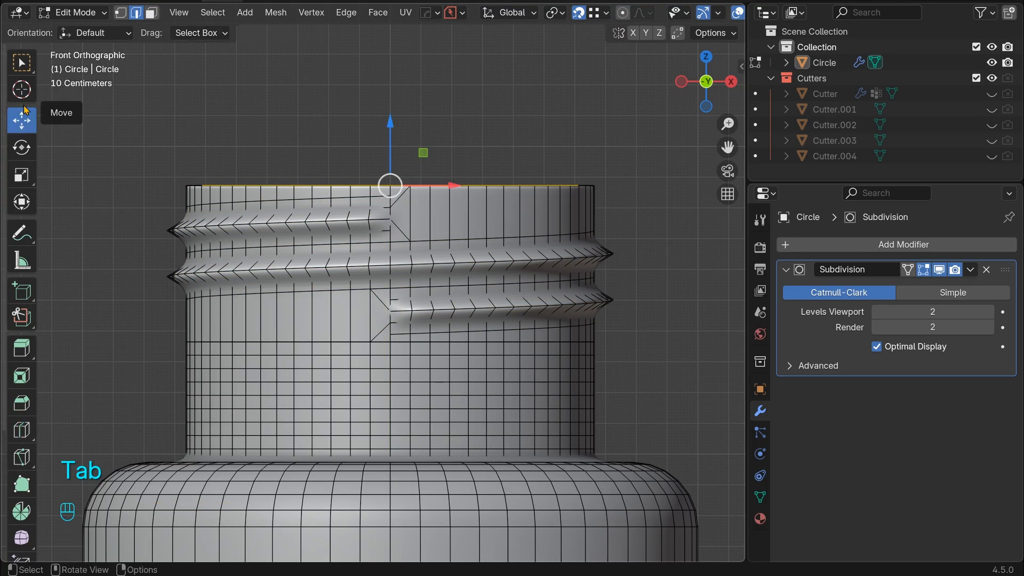
click(120, 12)
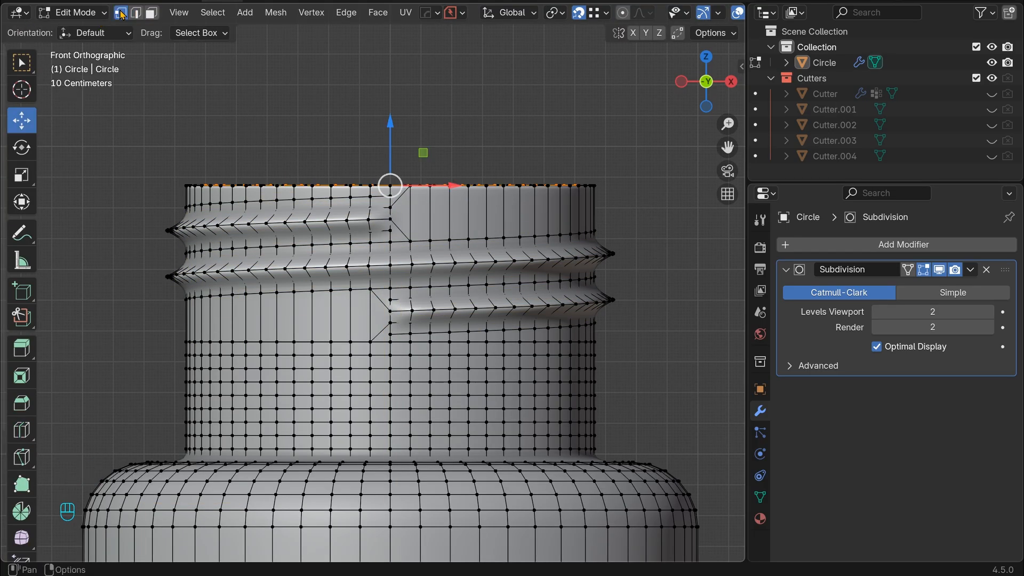
middle_drag(451, 60, 439, 128)
scroll(482, 128, down, 5)
click(592, 146)
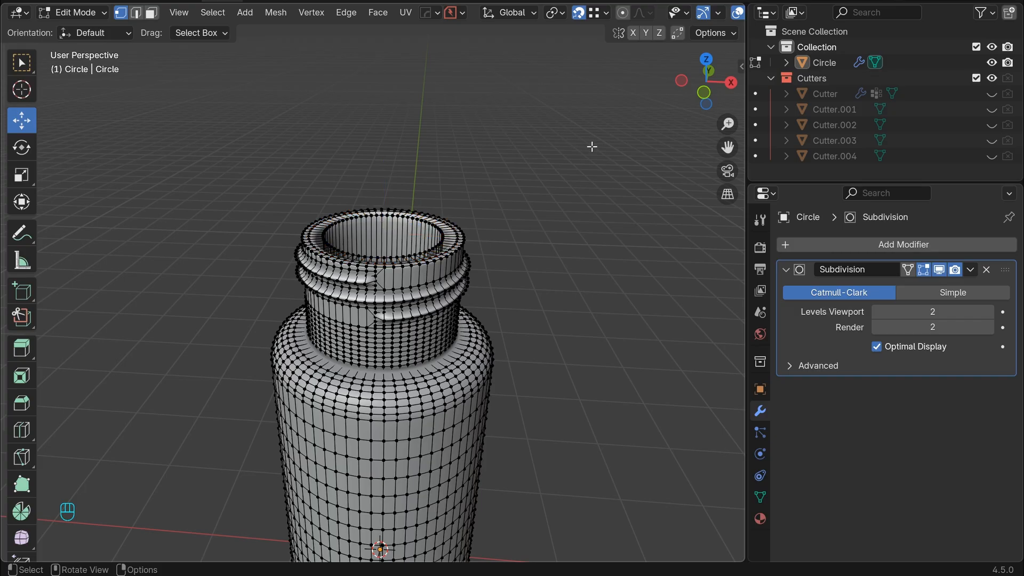
mouse_move(592, 147)
middle_down()
mouse_move(601, 183)
mouse_move(601, 158)
middle_up()
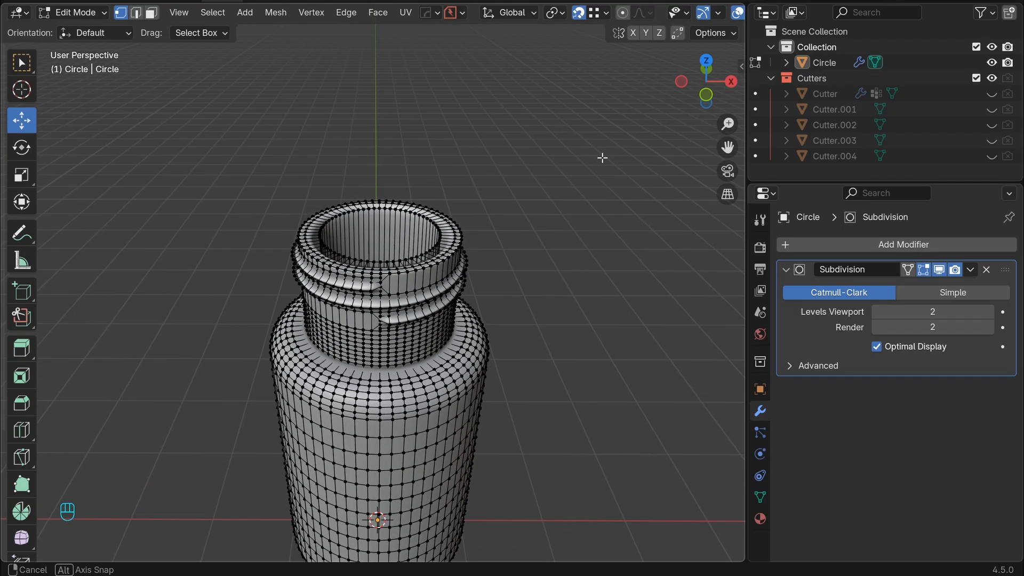
click(151, 13)
middle_drag(370, 128, 539, 188)
Step: Add a camera in Object Mode and align it to the front view of the bottle's neck
key(KP_1)
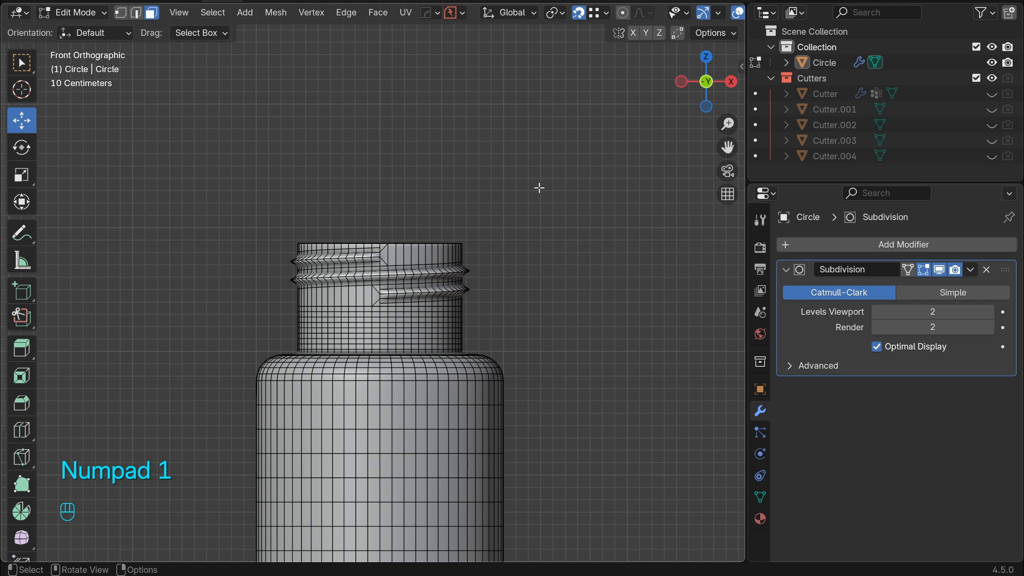
key(Tab)
key(shift+a)
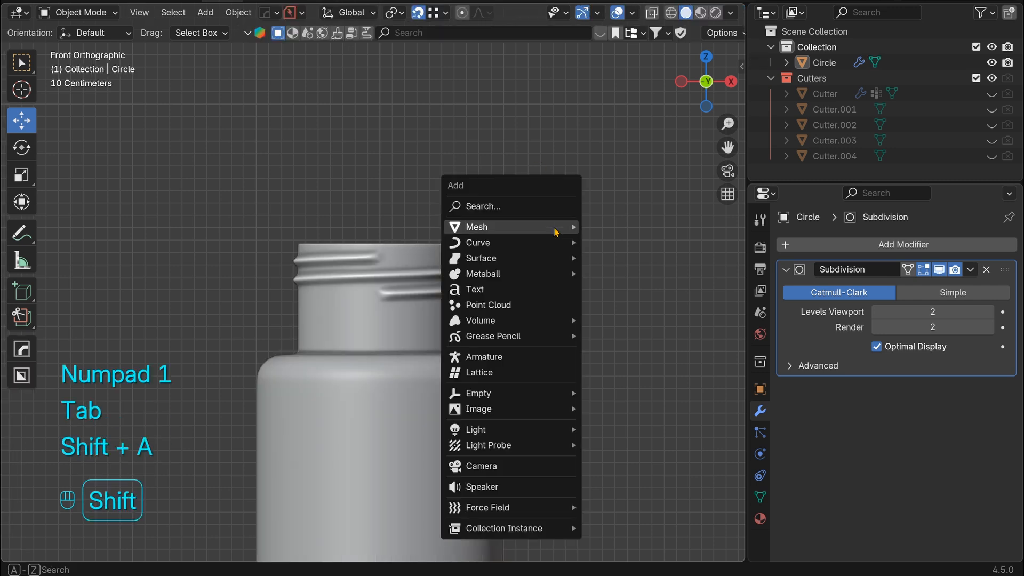
click(448, 466)
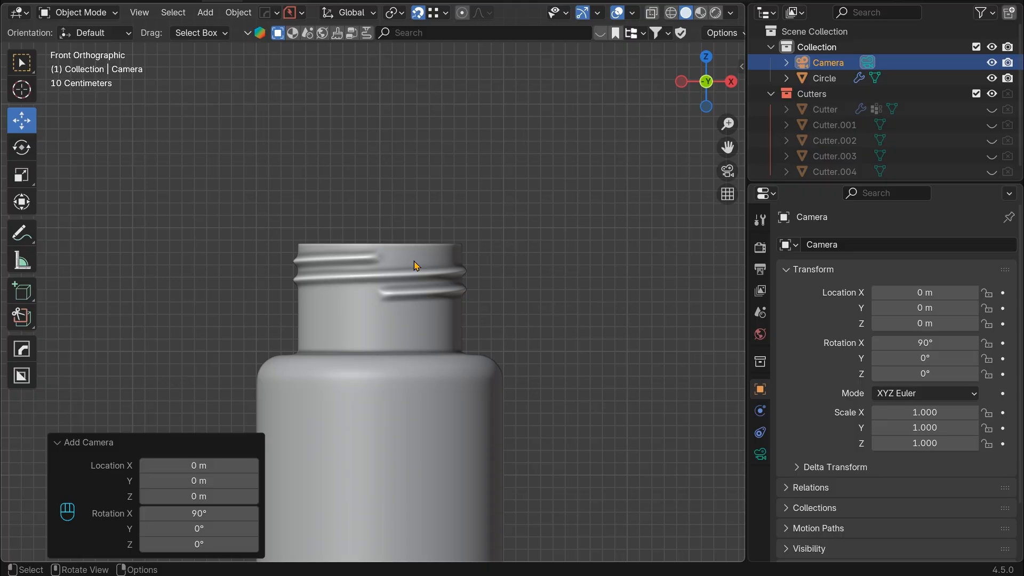
key(ctrl+alt+KP_0)
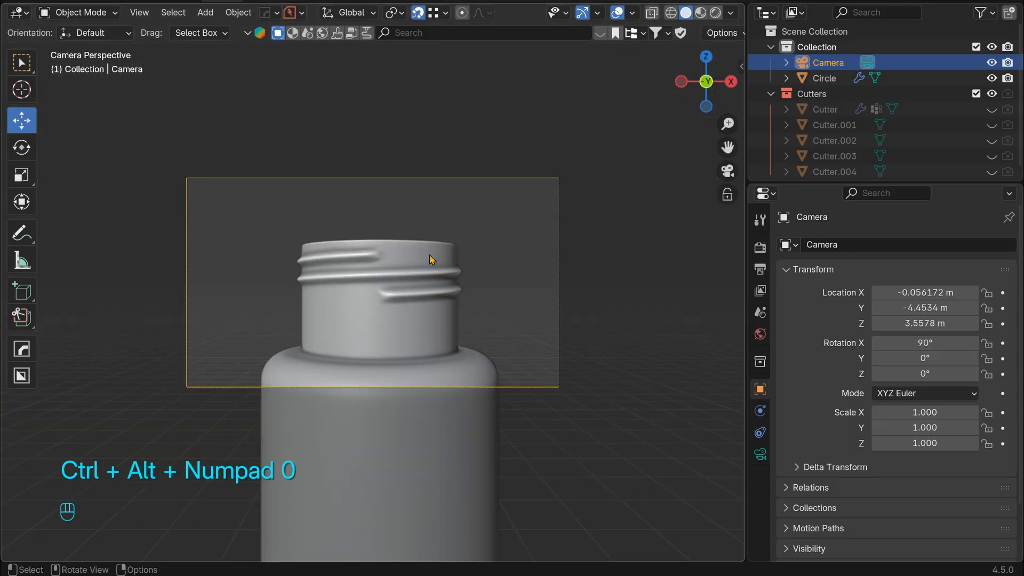
Step: Lock the camera to the view and frame the threaded neck left of centre, tilting the camera to about 82° in X
click(741, 66)
click(736, 129)
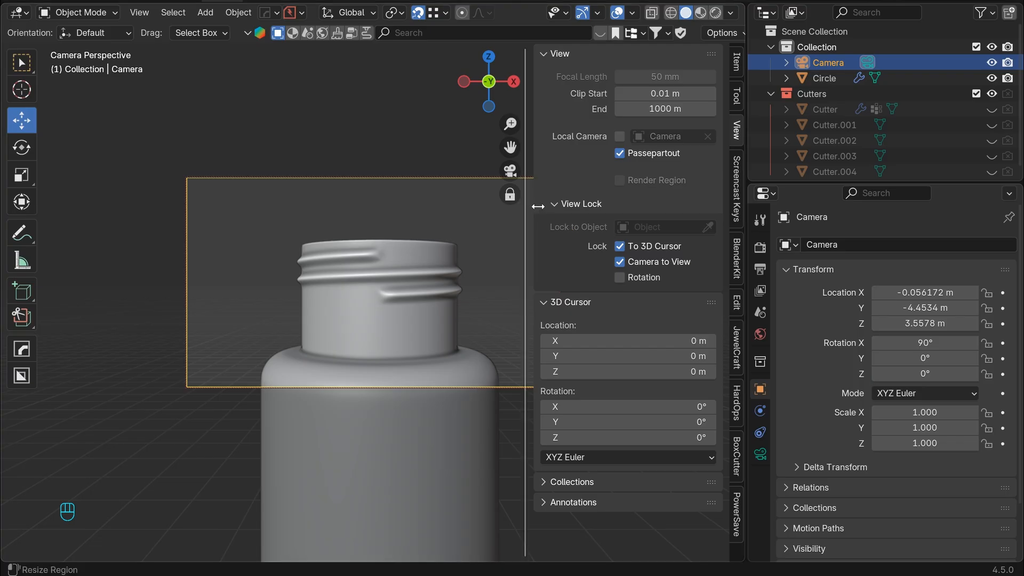
drag(536, 205, 706, 176)
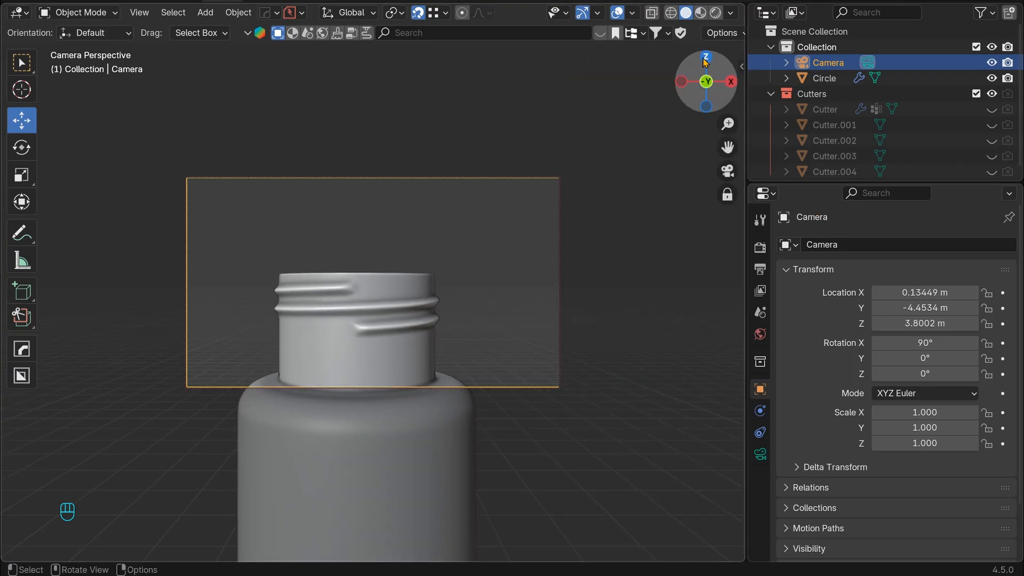
drag(708, 80, 708, 109)
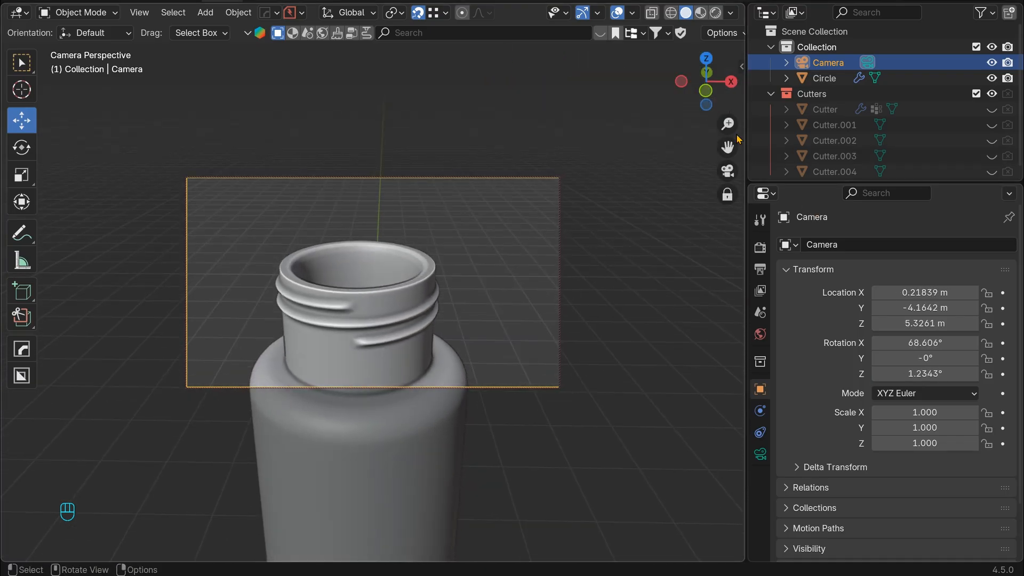
drag(728, 148, 695, 108)
drag(732, 75, 730, 58)
mouse_move(728, 146)
mouse_down()
mouse_move(729, 160)
mouse_move(725, 129)
mouse_move(733, 144)
mouse_up()
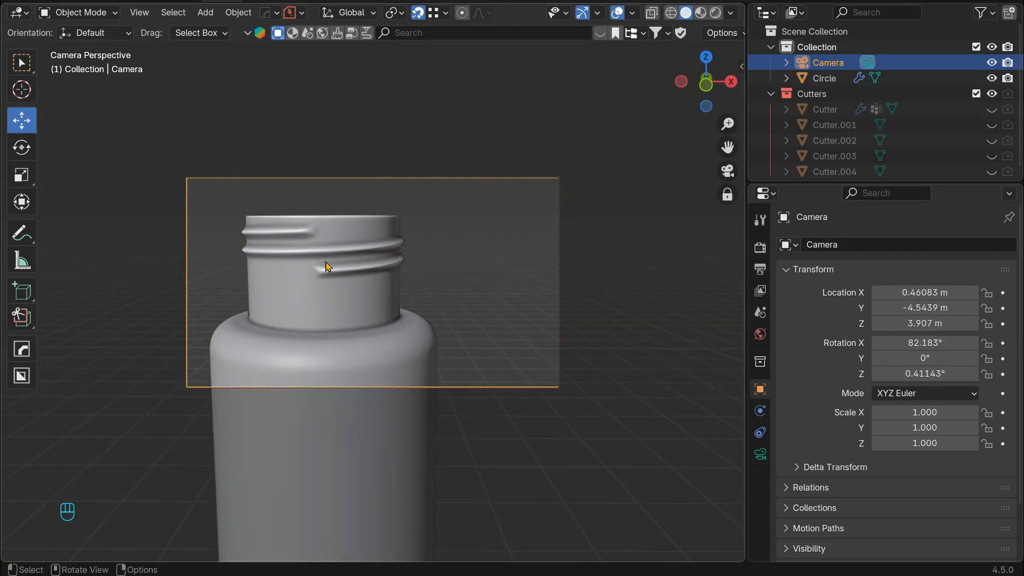
Step: Set the camera's focal length to 110 mm and pull it back to reframe the bottle's neck
click(741, 66)
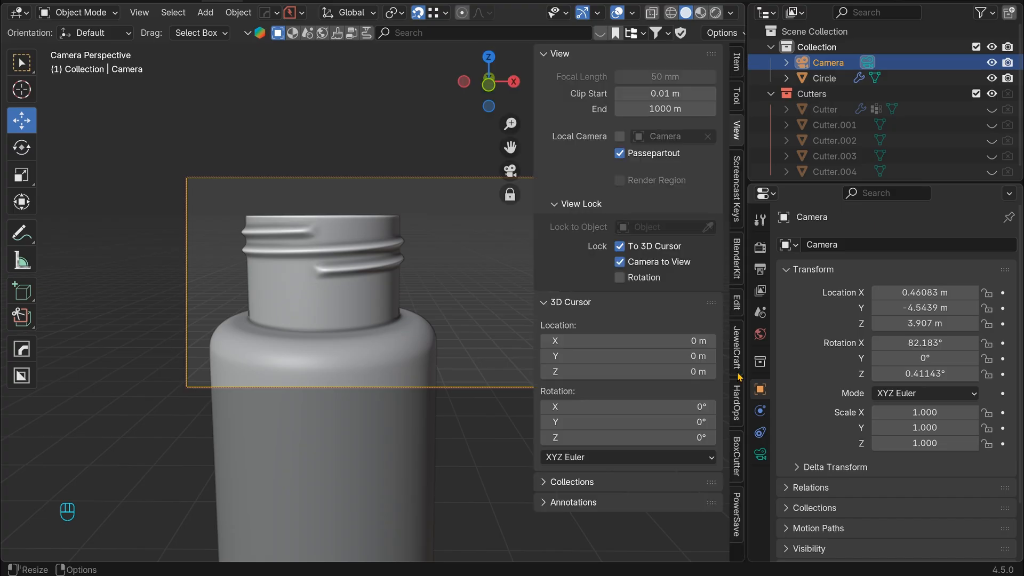
click(760, 453)
click(913, 315)
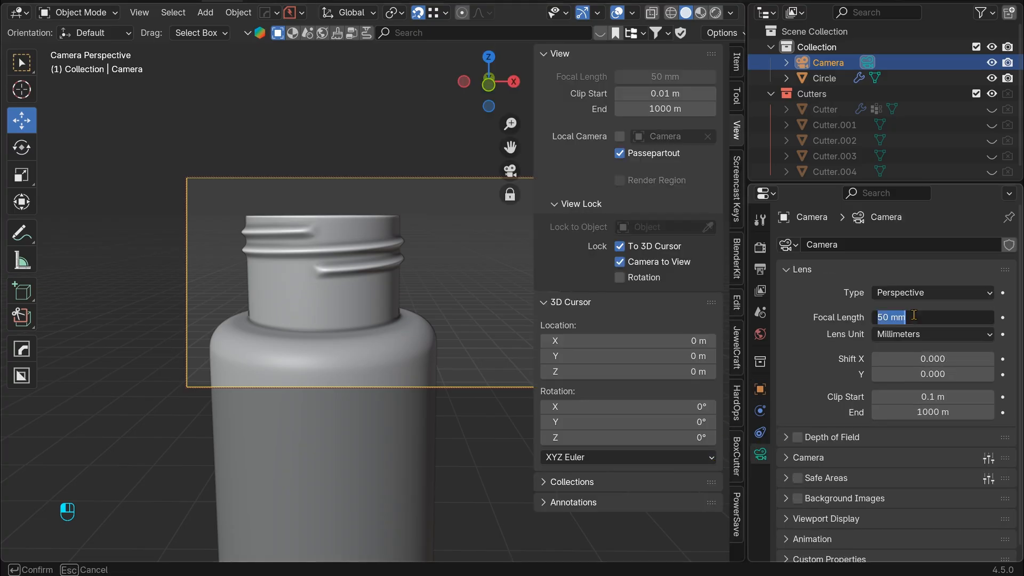
text(110)
key(Return)
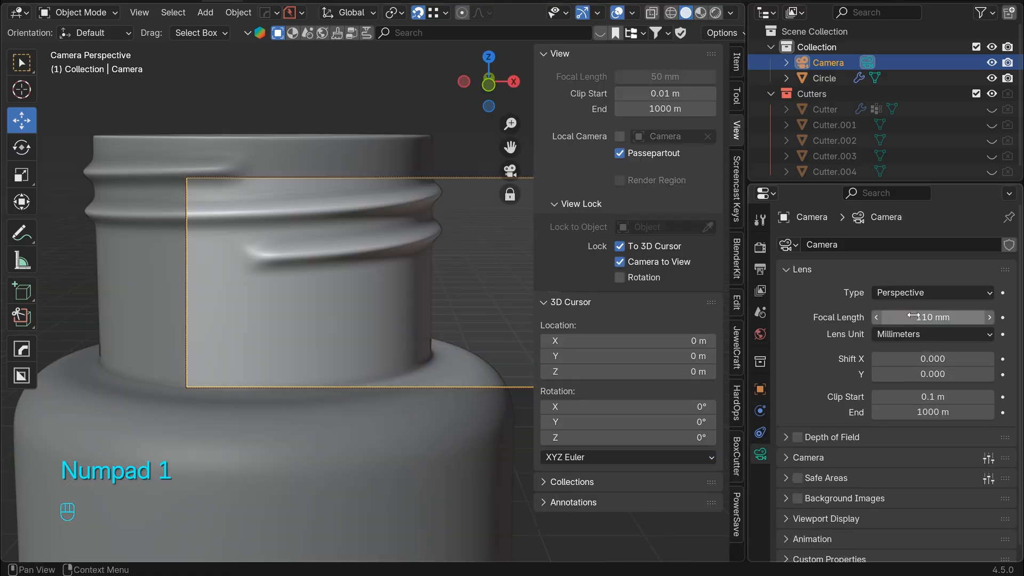
scroll(470, 321, down, 5)
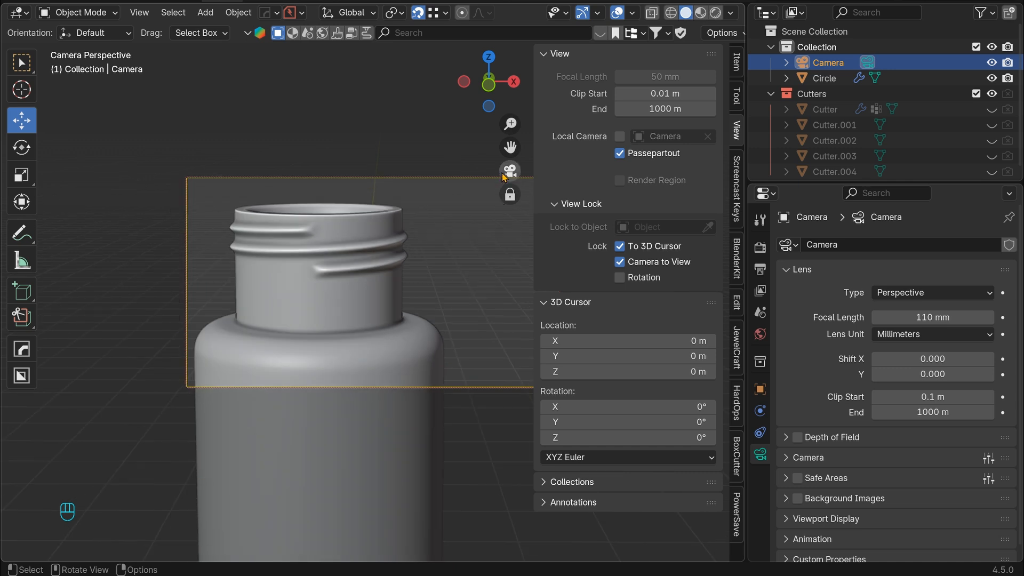
drag(510, 147, 531, 154)
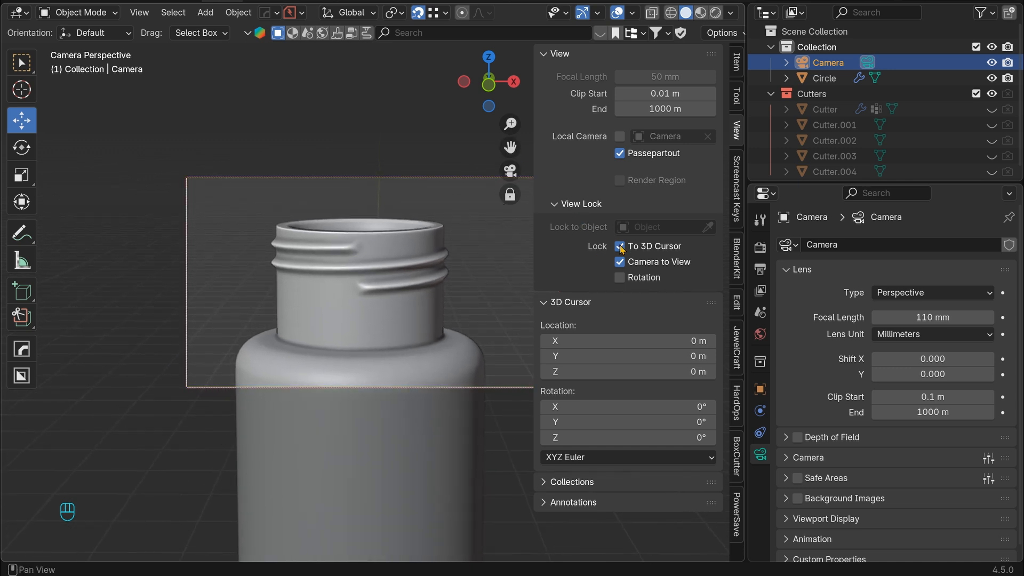
Step: Shift the camera so the neck sits left of centre and turn off the Camera to View and To 3D Cursor locks
key(n)
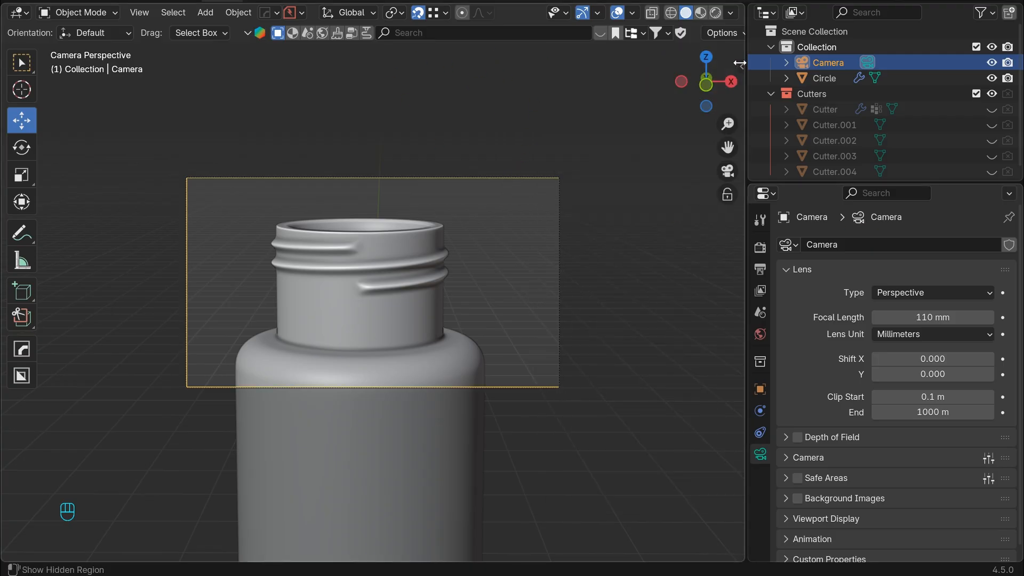
key(n)
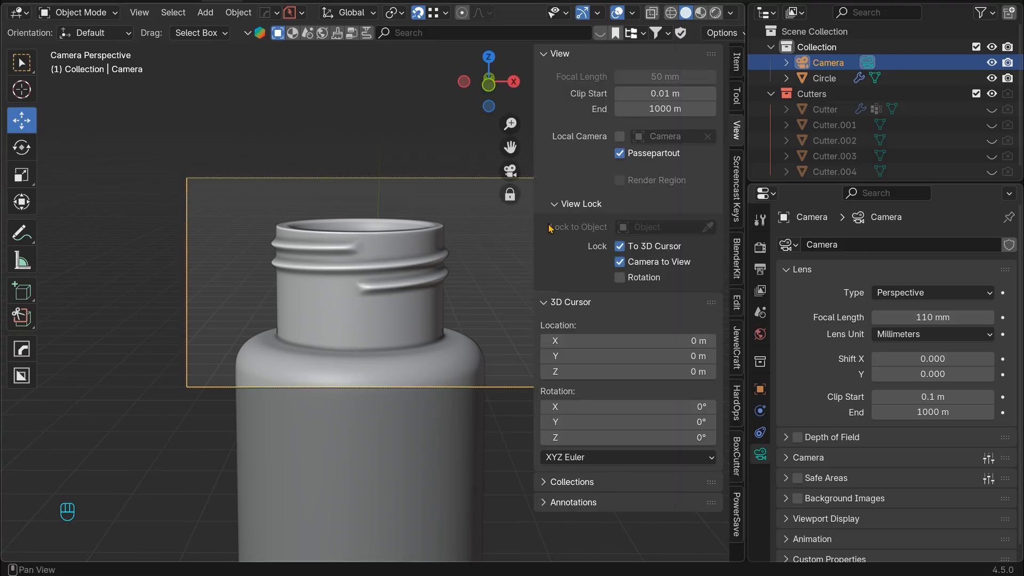
key(n)
drag(727, 147, 700, 152)
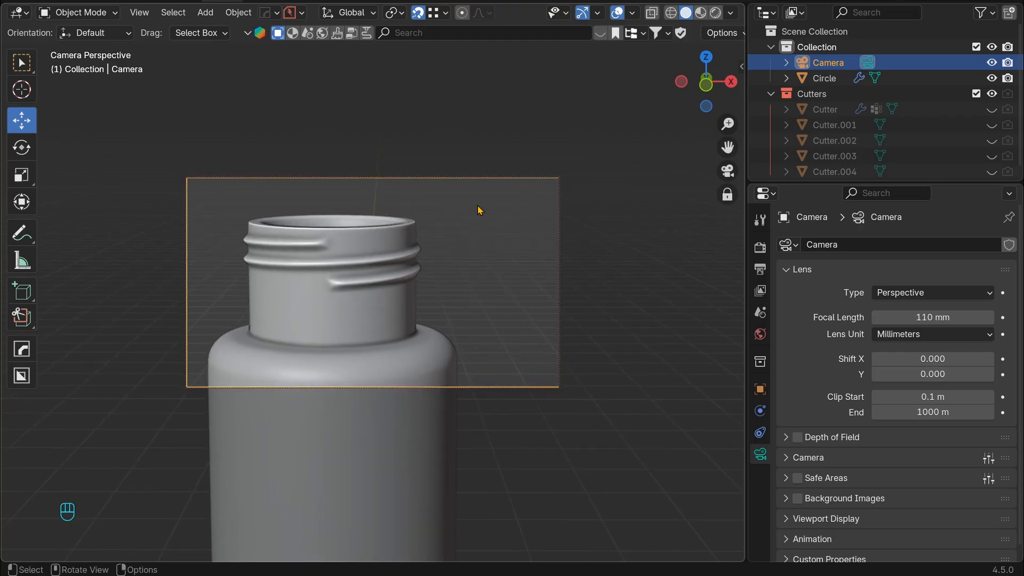
key(n)
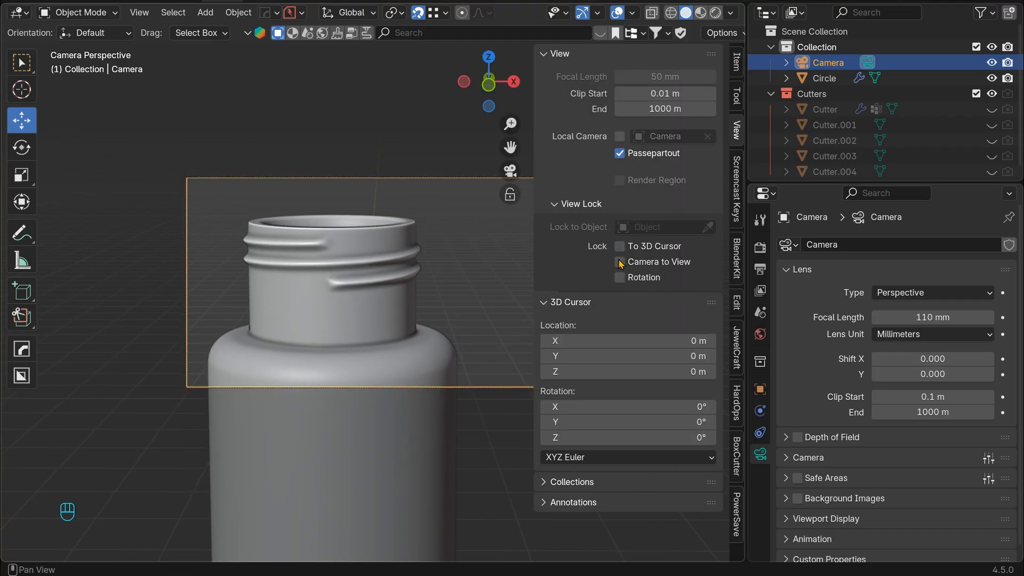
key(n)
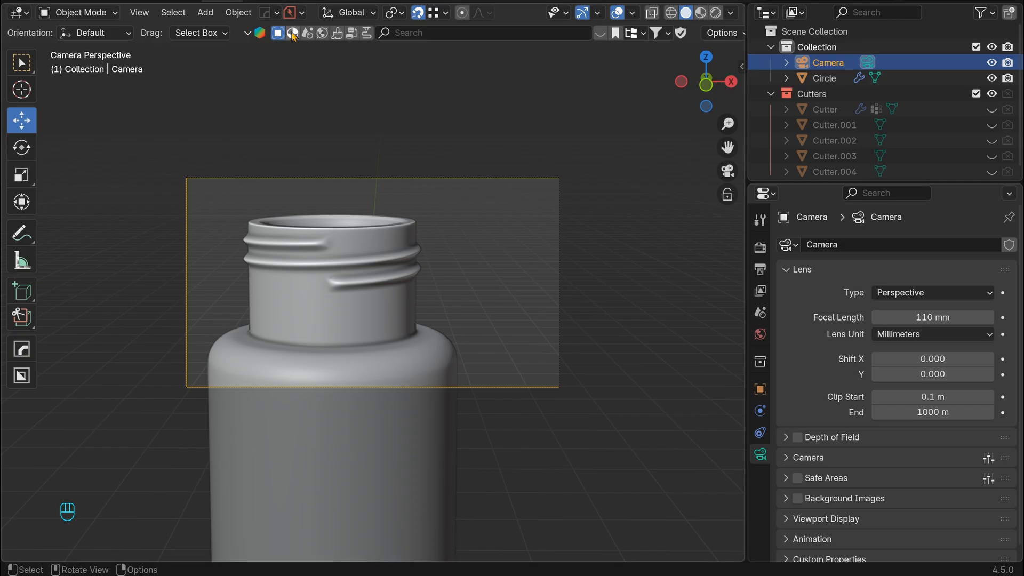
Step: Search the online material library for "glass" and apply a glass material to the bottle
click(293, 35)
click(417, 32)
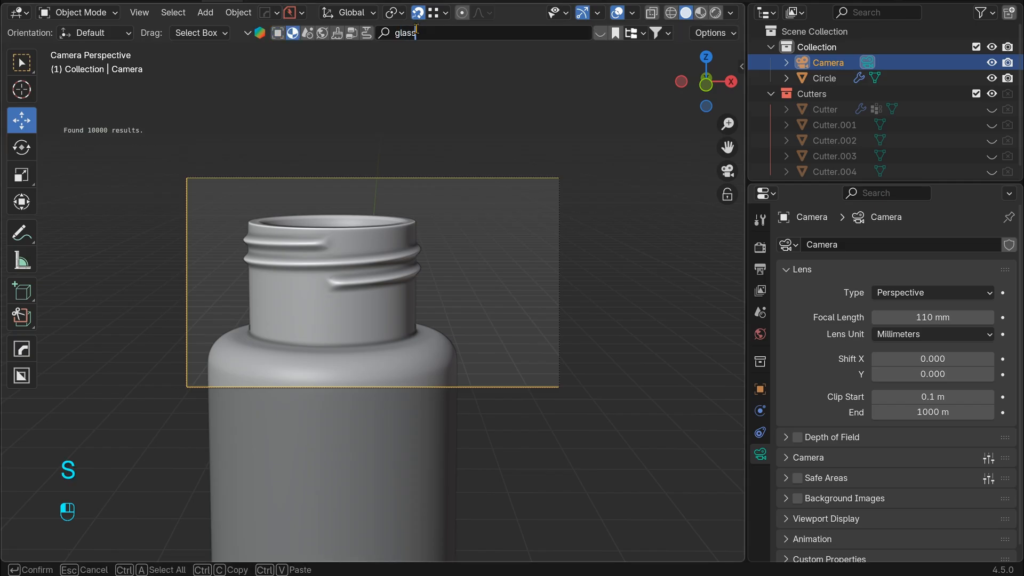
key(Return)
mouse_move(400, 94)
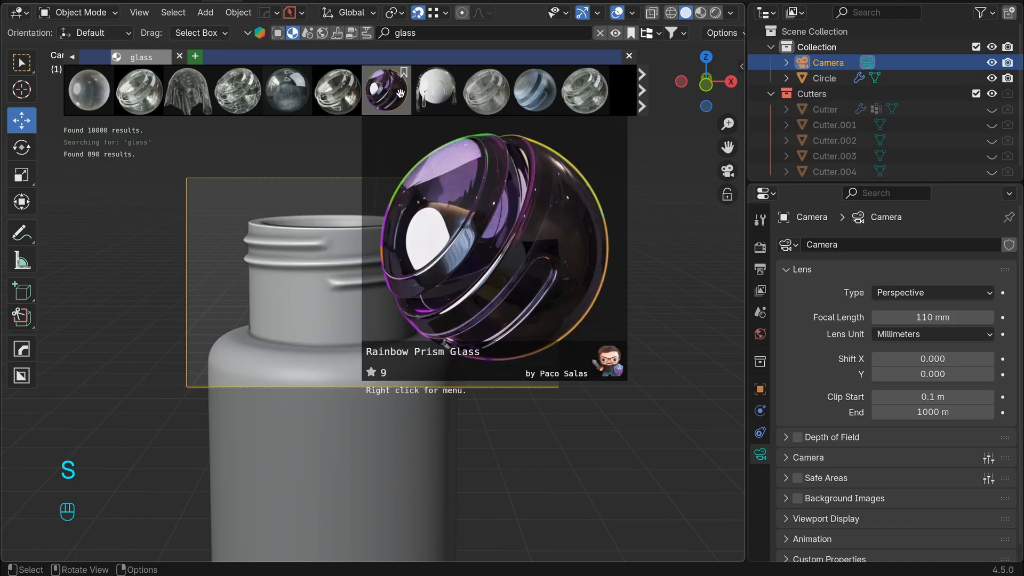
click(326, 290)
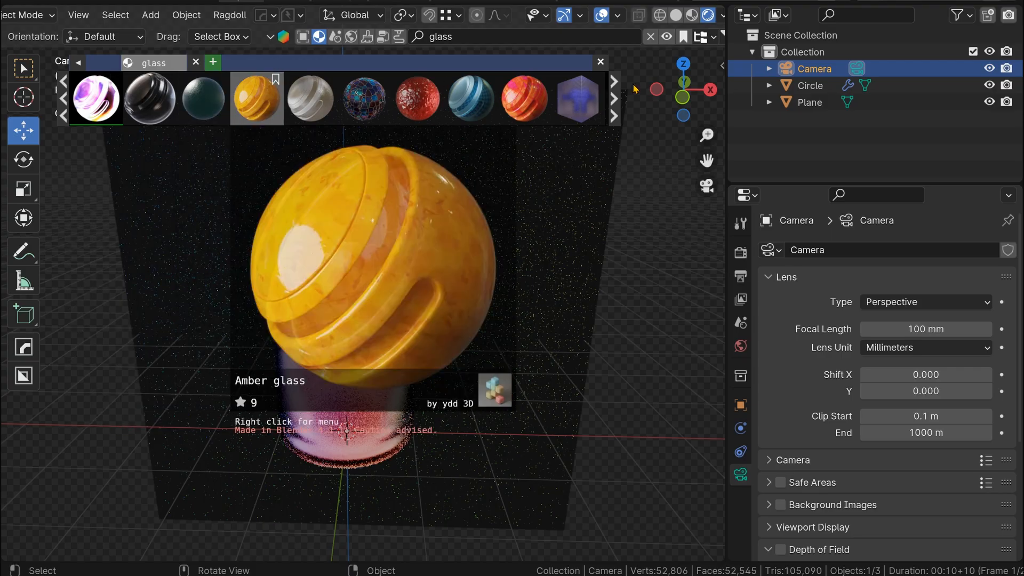
Step: Inspect the rendered glass bottle through the camera and from a wider viewpoint, ending in the camera view
scroll(425, 212, up, 4)
scroll(426, 212, up, 2)
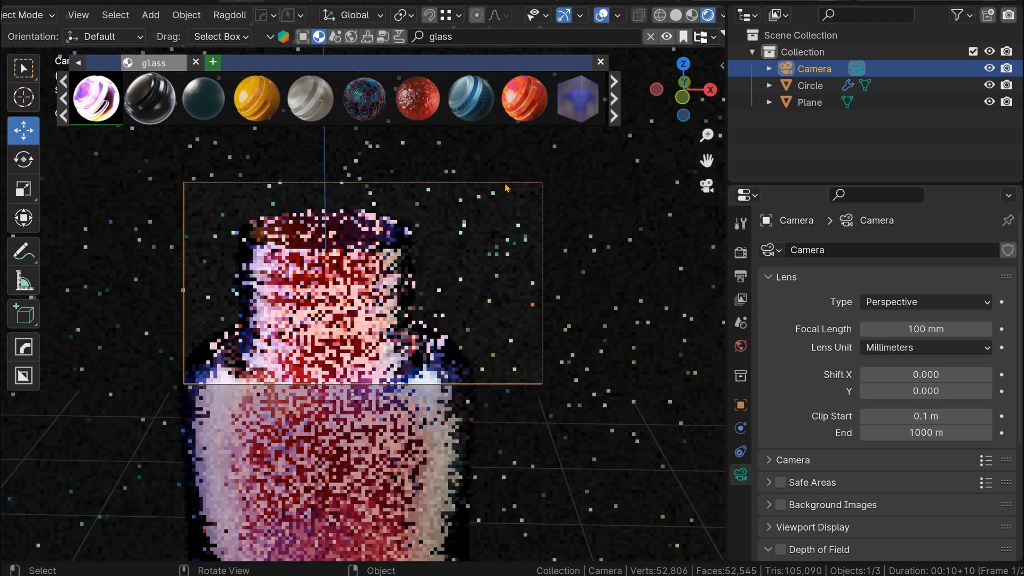
drag(687, 103, 688, 98)
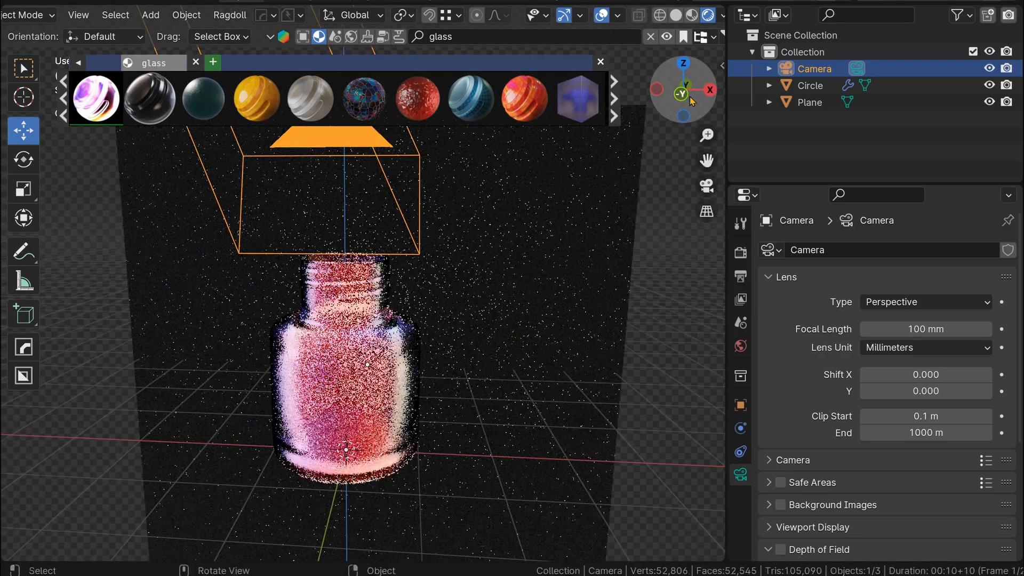
key(KP_0)
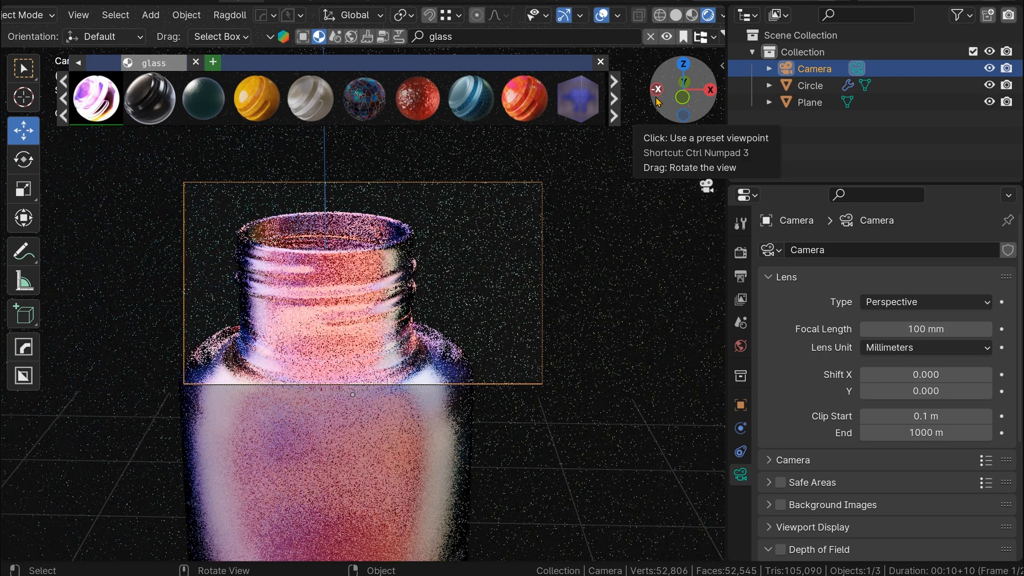
Step: Browse through further pages of the glass material search results in the online library
mouse_move(574, 96)
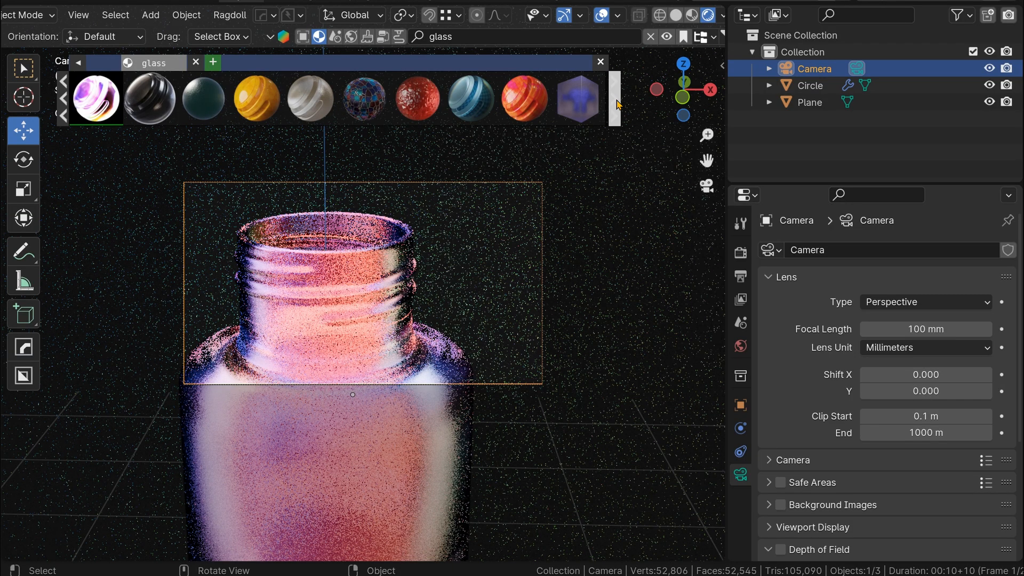
click(616, 102)
mouse_move(491, 101)
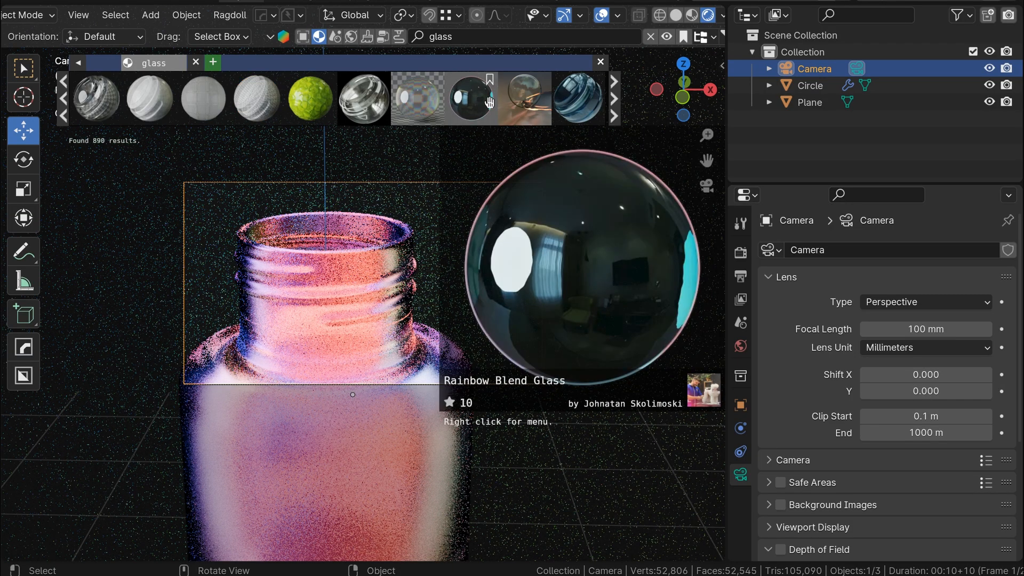
click(614, 100)
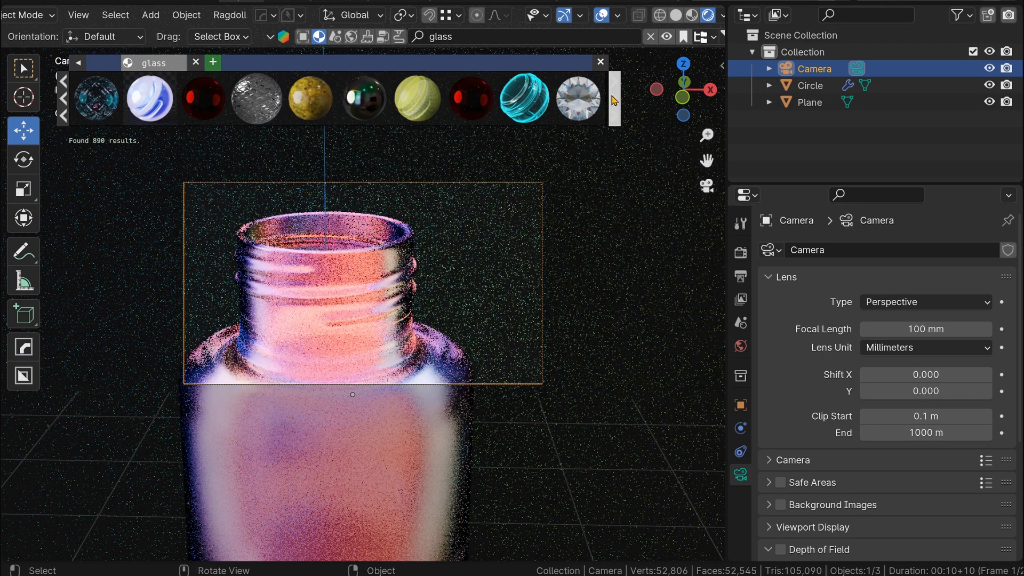
click(62, 98)
mouse_move(501, 94)
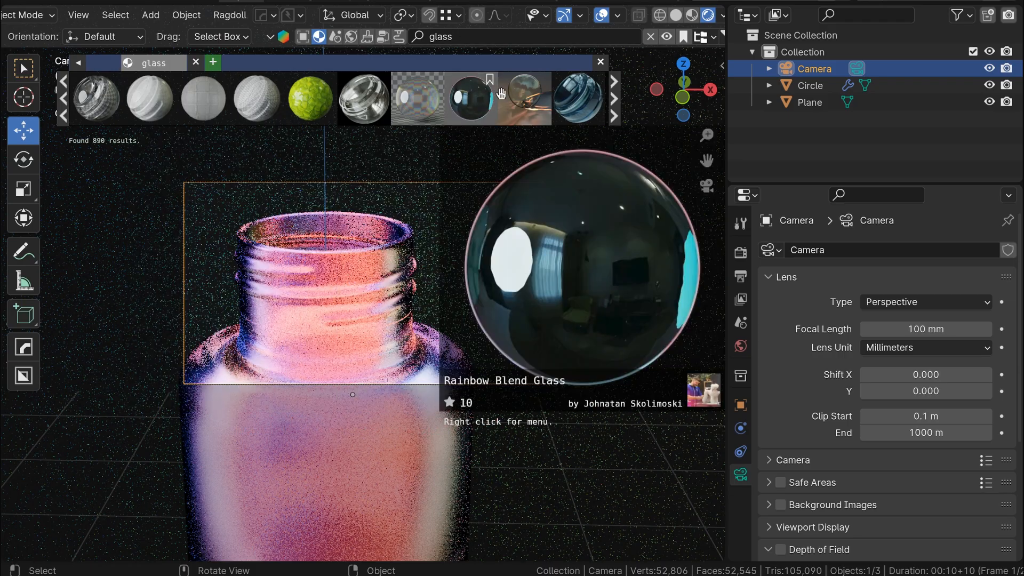
click(614, 104)
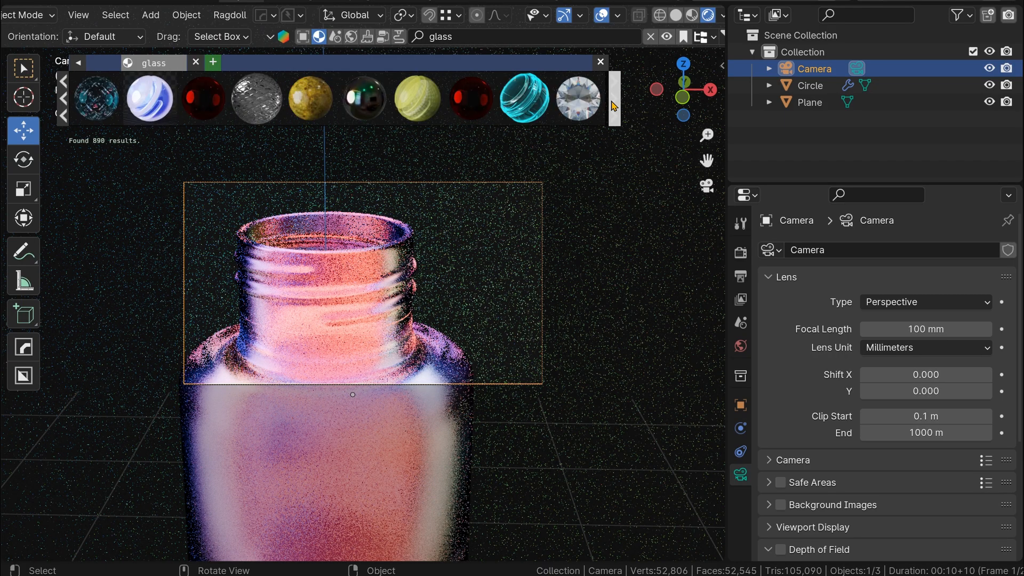
click(615, 104)
mouse_move(566, 94)
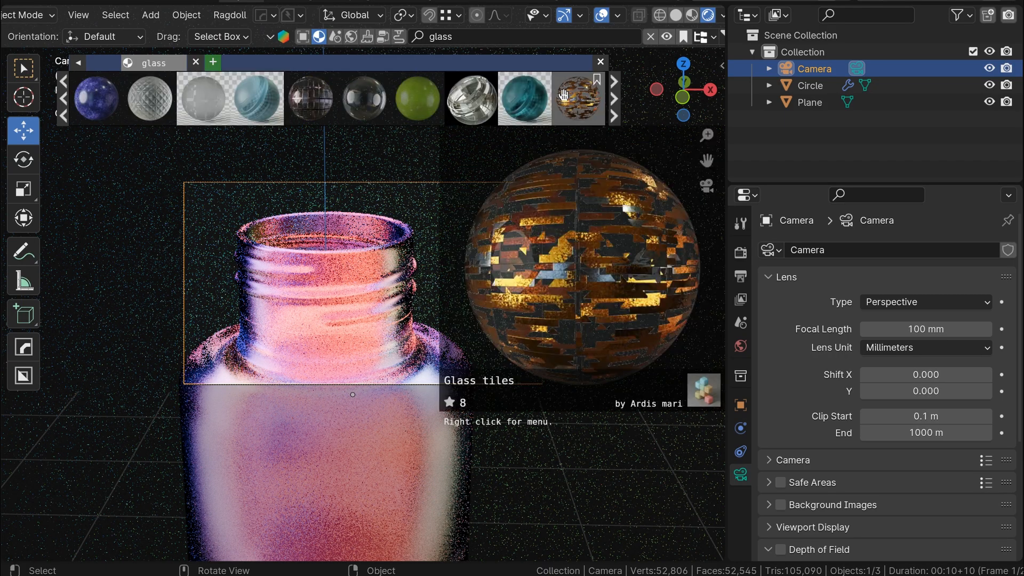
click(616, 101)
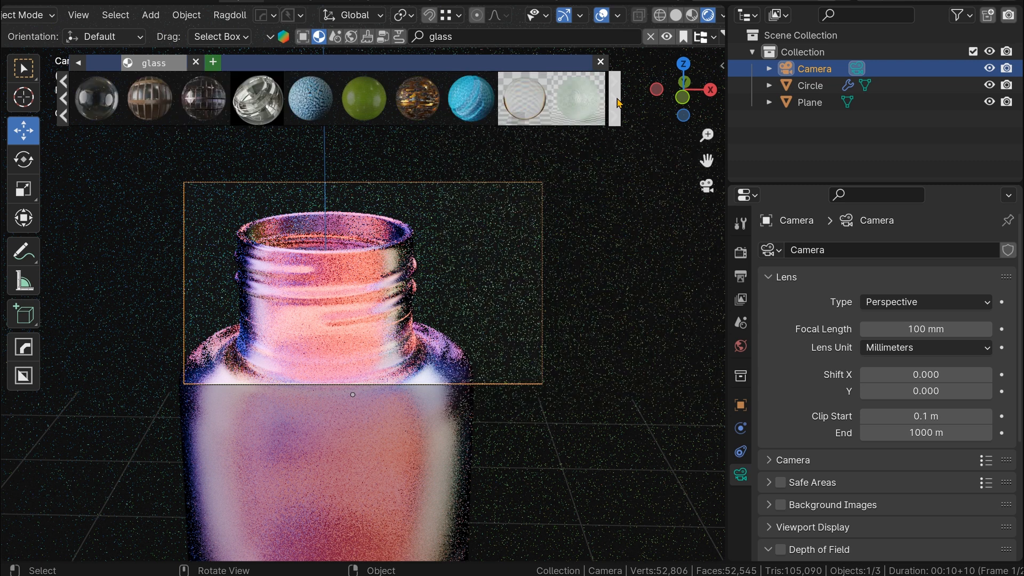
click(616, 101)
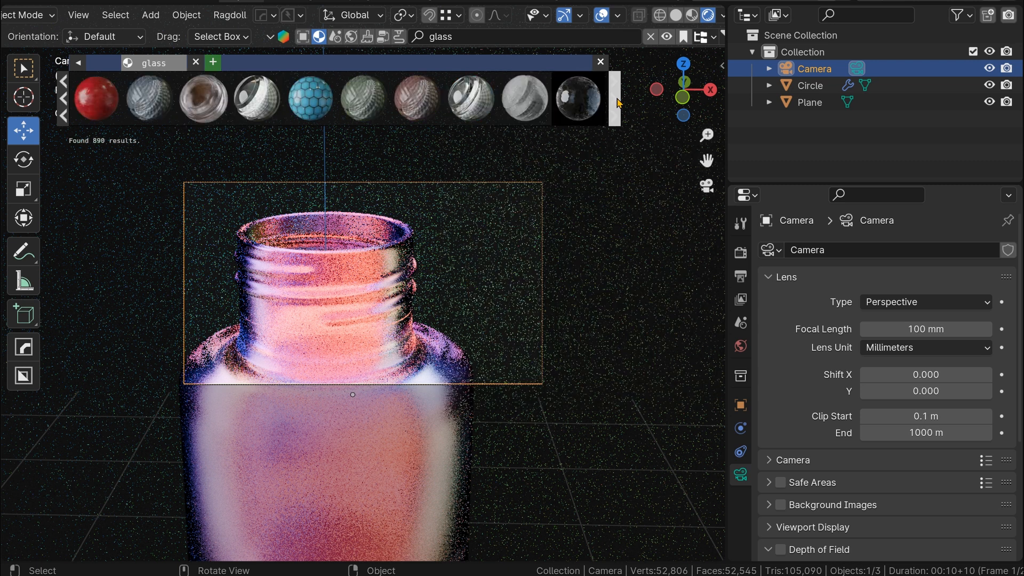
Step: Switch the viewport to solid shading and add a plane rotated 90° about the X axis
click(675, 15)
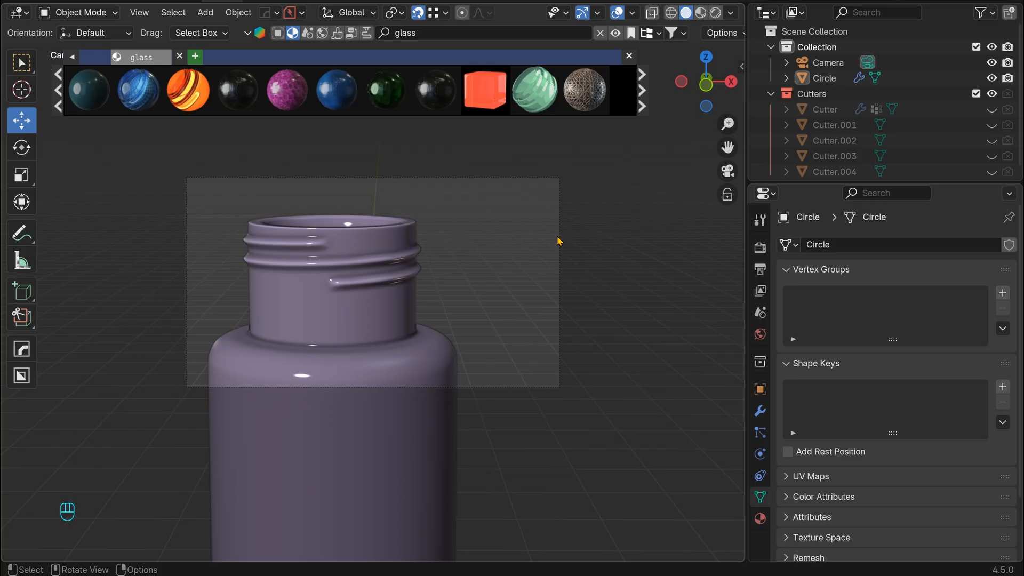
key(shift+a)
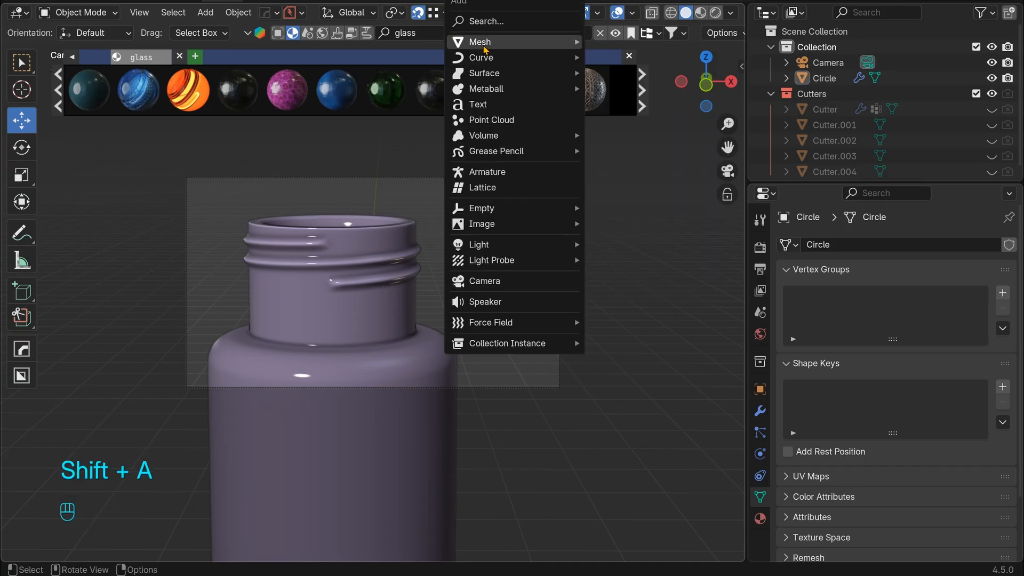
mouse_move(556, 43)
click(597, 43)
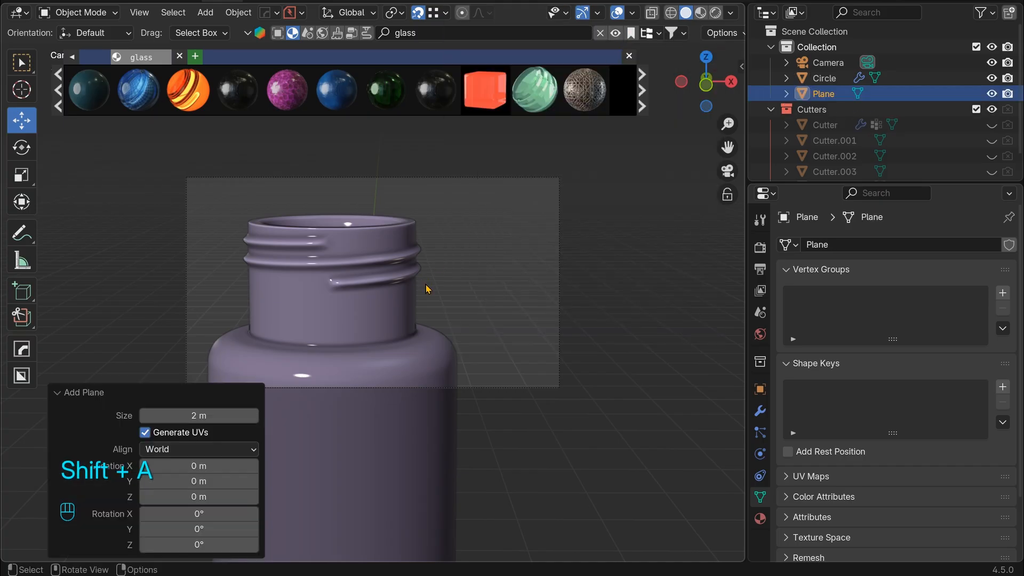
key(r)
key(x)
key(KP_9)
key(KP_0)
key(KP_Enter)
Step: Scale the plane up by about 7.77 and move it along the Y axis behind the bottle as a backdrop
key(s)
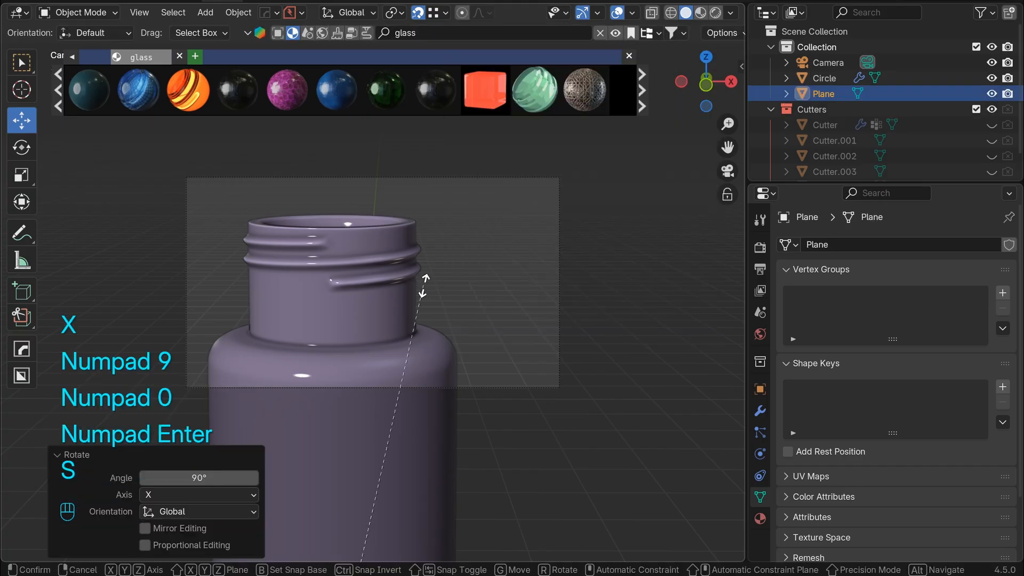
click(176, 380)
scroll(392, 354, down, 3)
drag(705, 84, 592, 99)
scroll(678, 163, down, 4)
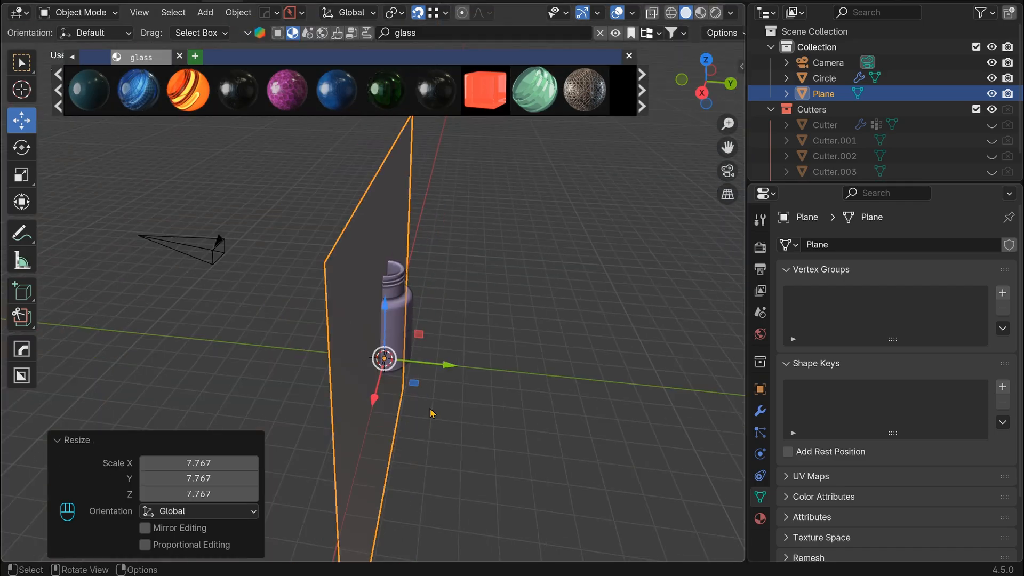
drag(449, 364, 528, 367)
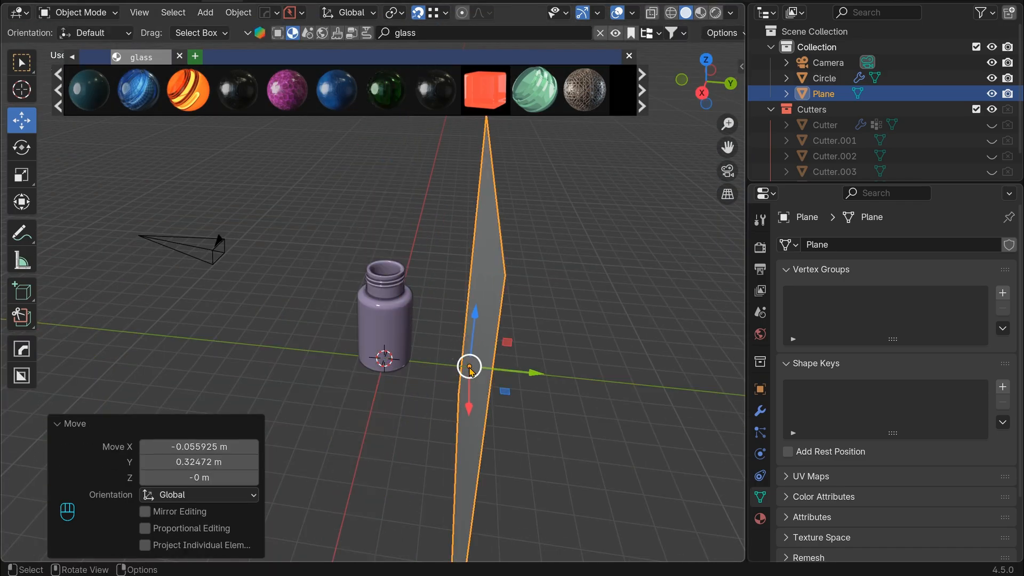
click(329, 231)
click(497, 285)
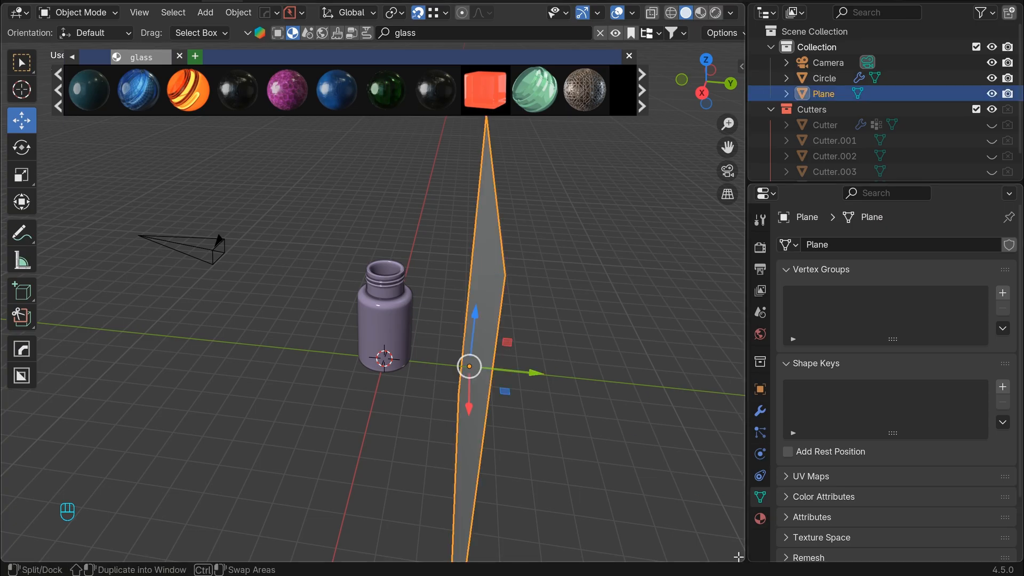
Step: Give the backdrop plane a new material with a black base color and a roughness of 0.853
click(766, 517)
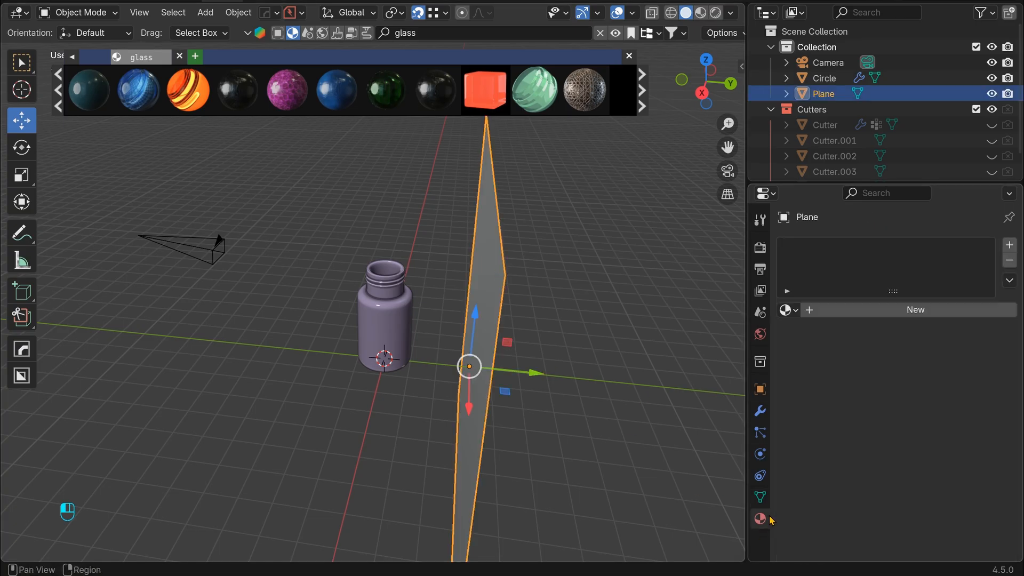
click(839, 310)
click(937, 405)
drag(985, 181, 985, 272)
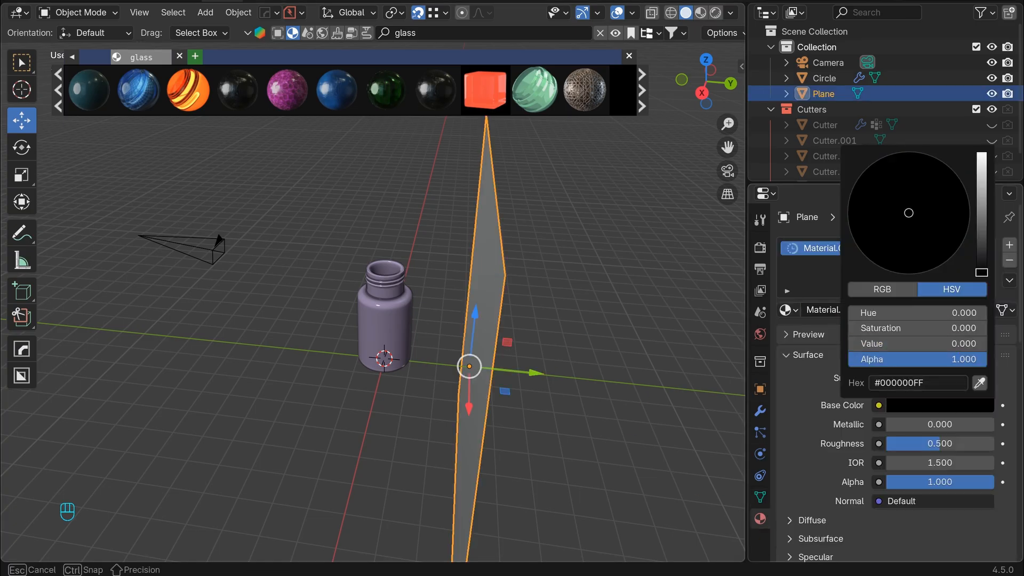
drag(937, 442, 939, 444)
click(404, 203)
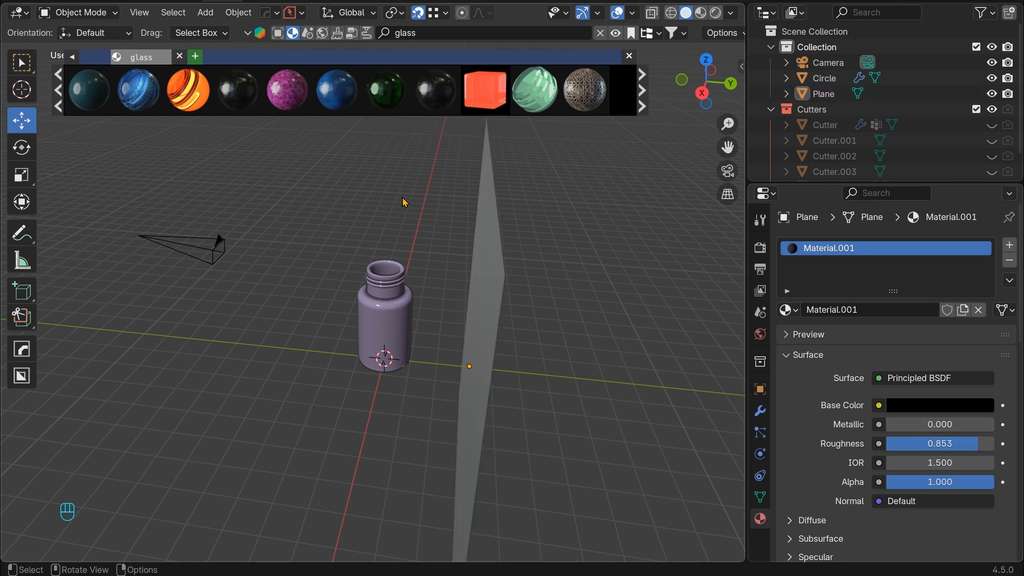
Step: Show the camera view in rendered shading and light the world with the environment texture overcast_soil_puresky_4k.exr
key(KP_0)
click(700, 12)
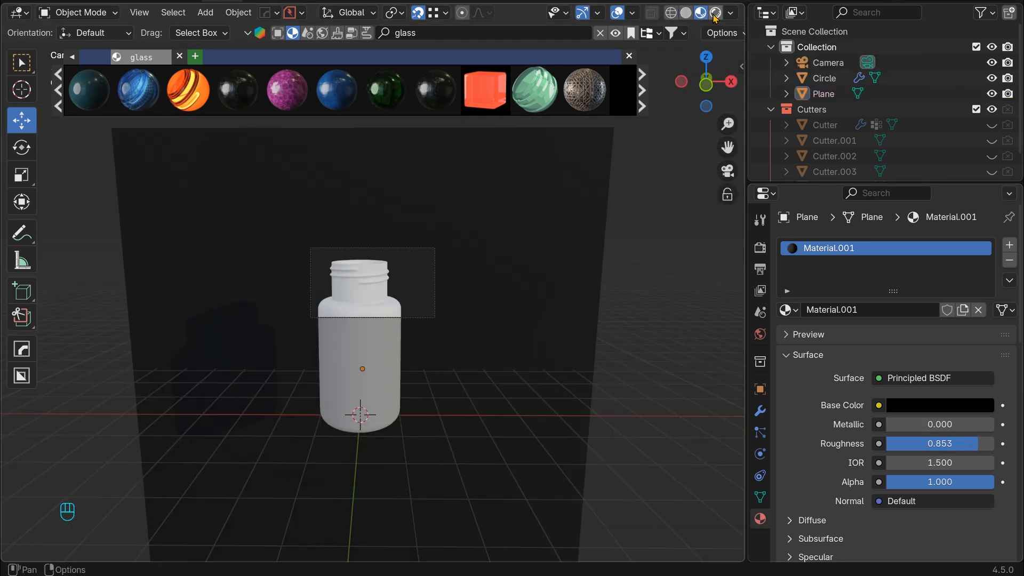
click(716, 13)
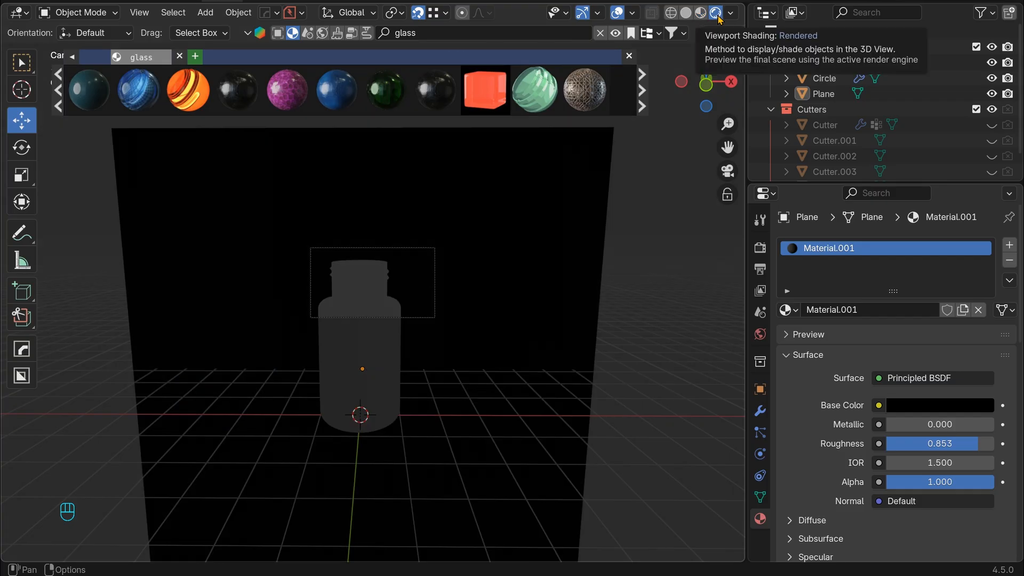
click(760, 334)
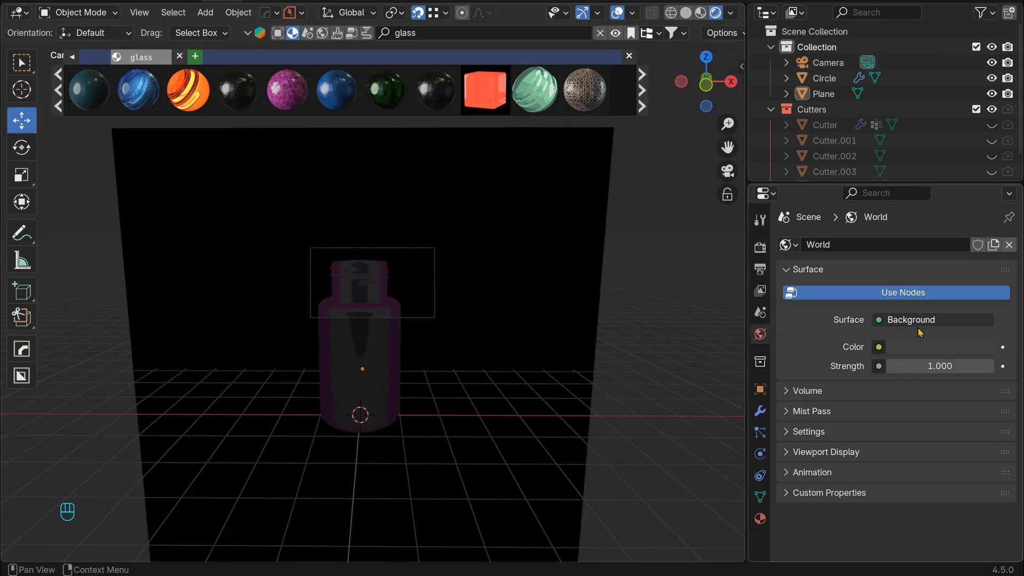
click(878, 347)
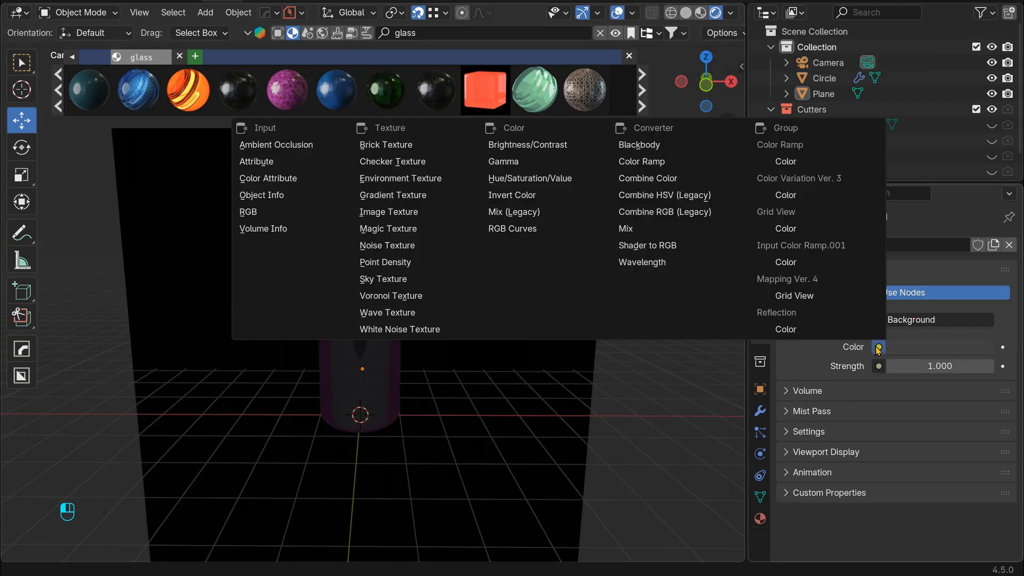
click(403, 185)
click(956, 368)
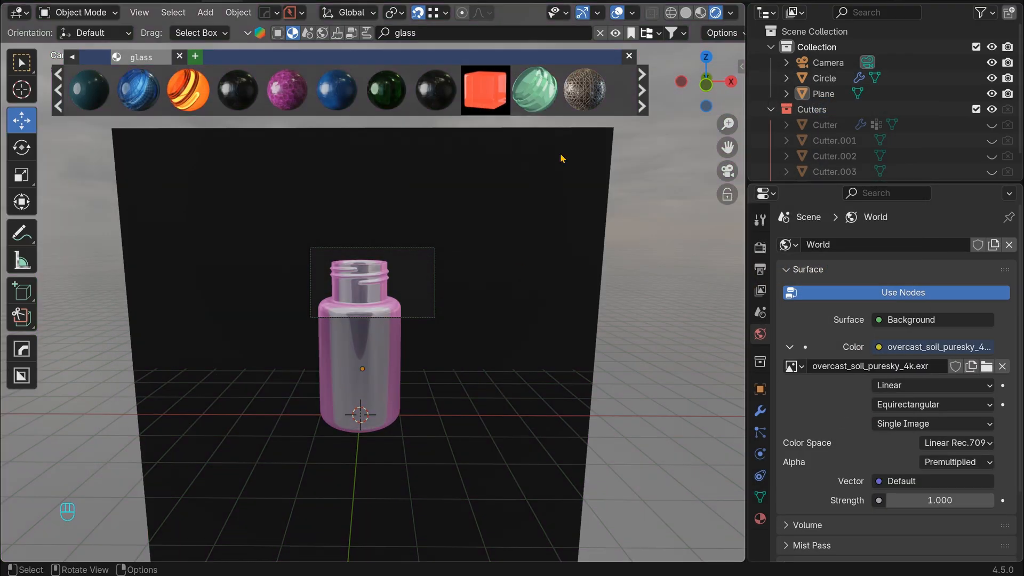
Step: Return the viewport to solid shading and set the render engine to Cycles with GPU Compute as the device
click(686, 13)
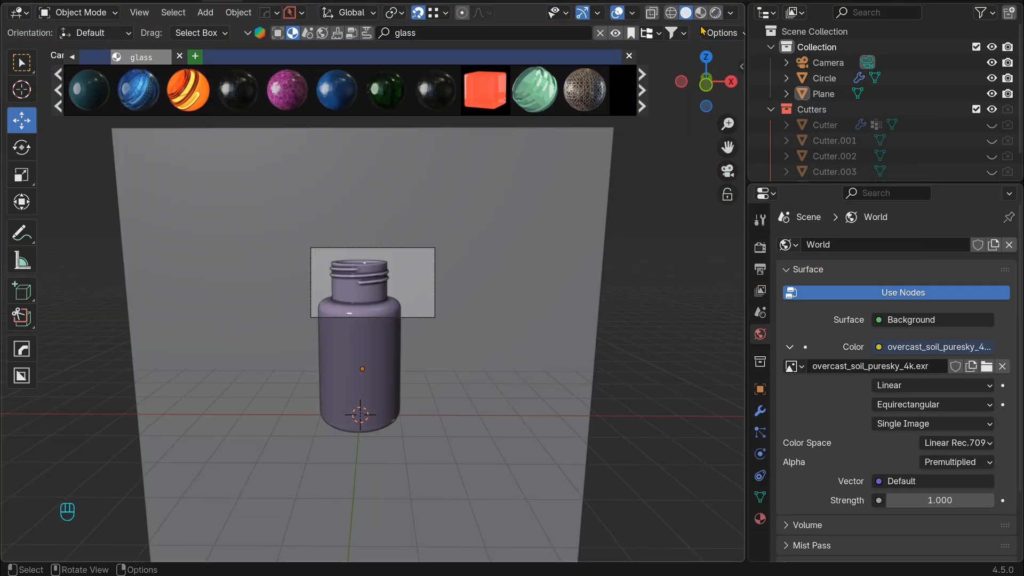
click(759, 247)
click(906, 244)
click(910, 297)
click(918, 284)
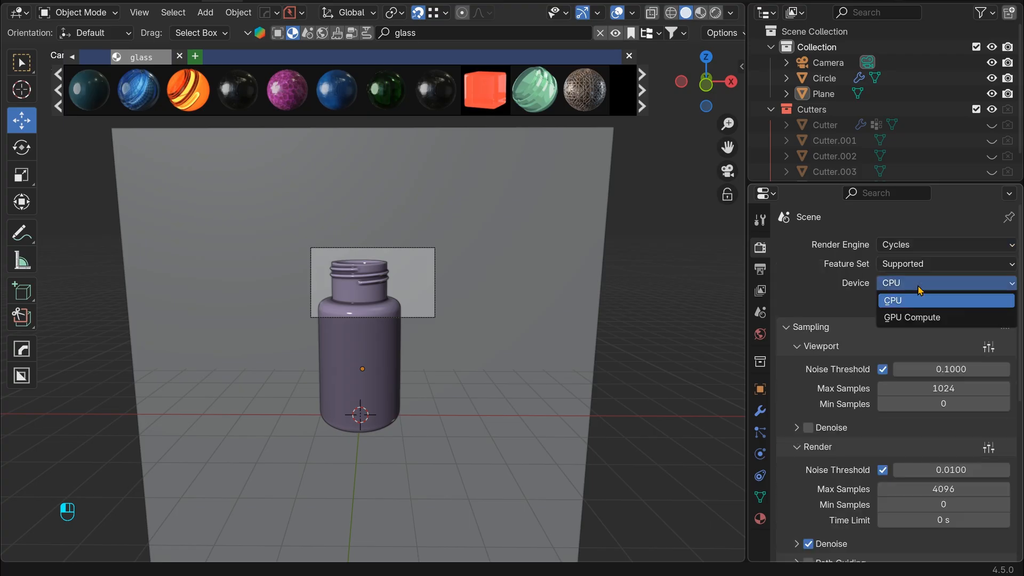
click(921, 317)
Step: Set the final render's max samples to 60, render the camera image, and close the result
scroll(941, 313, down, 5)
click(948, 377)
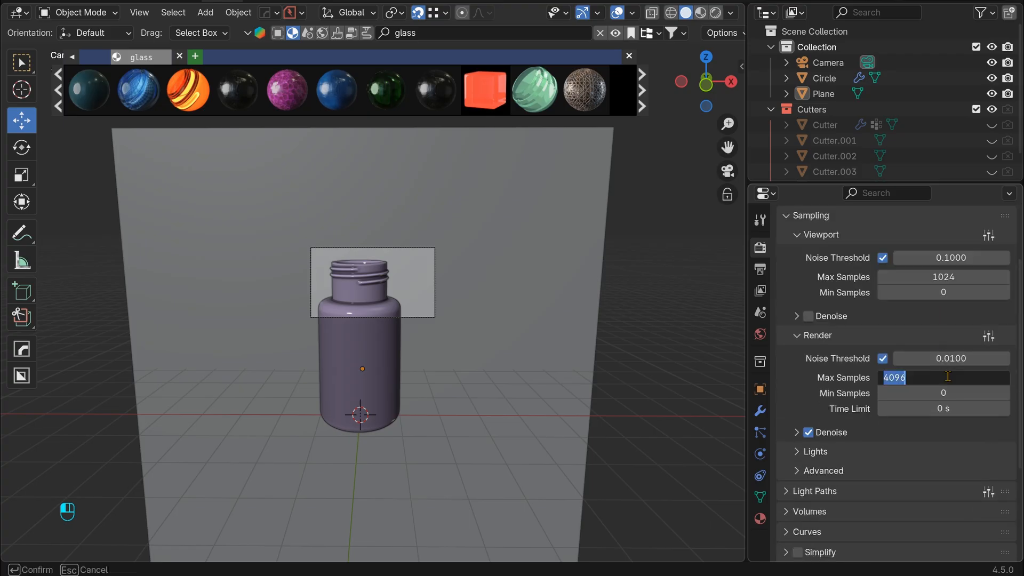
text(64)
key(Return)
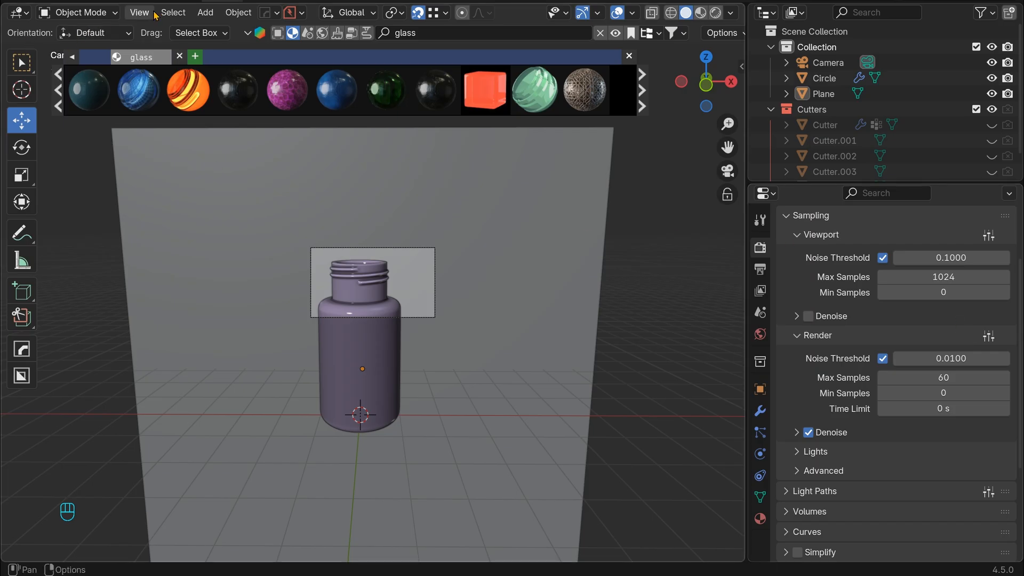
key(F12)
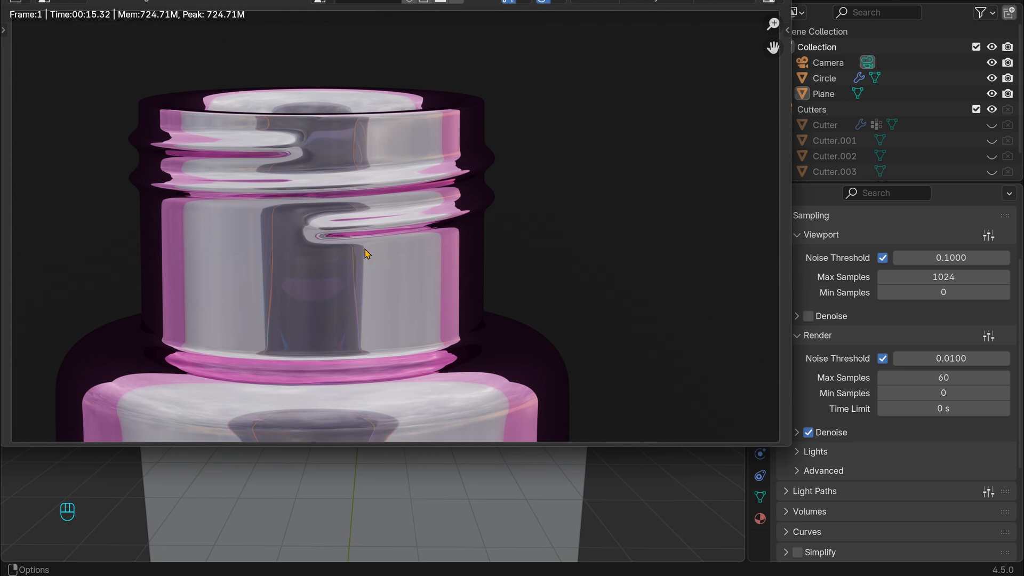
click(778, 0)
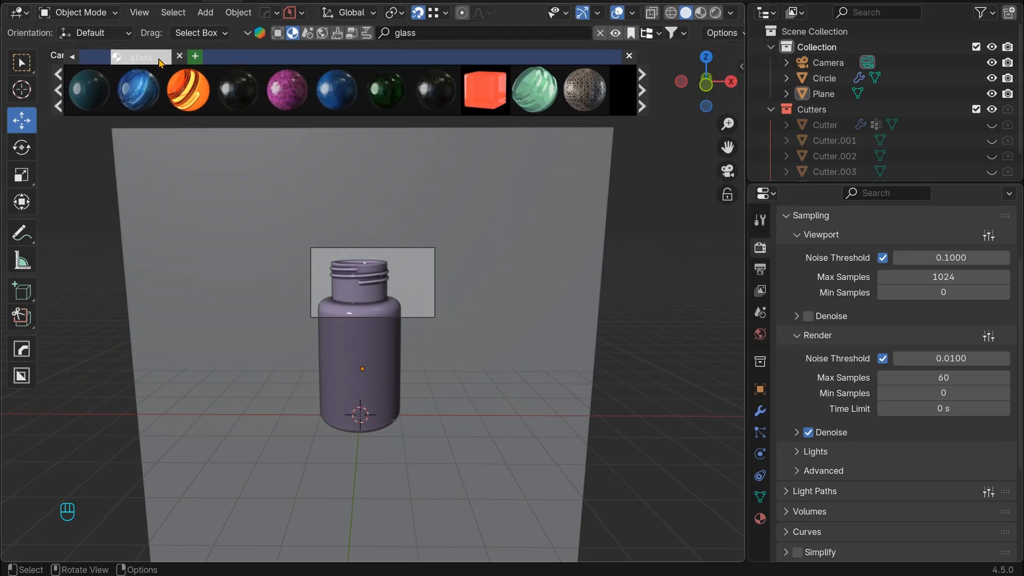
Step: Make a viewport render image of the camera view in solid shading, look it over, and close it
click(140, 13)
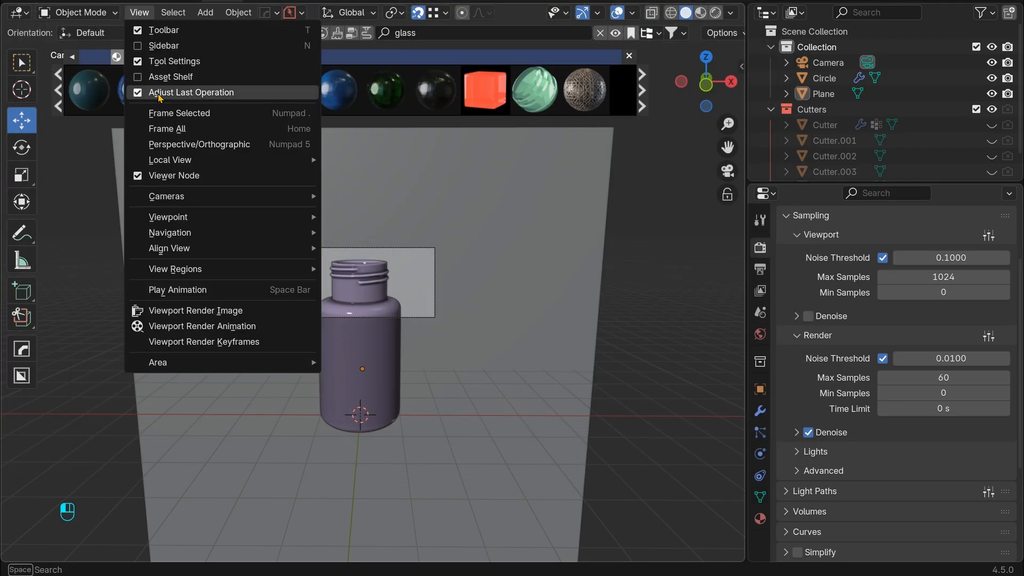
click(188, 313)
scroll(288, 243, down, 4)
scroll(413, 312, up, 2)
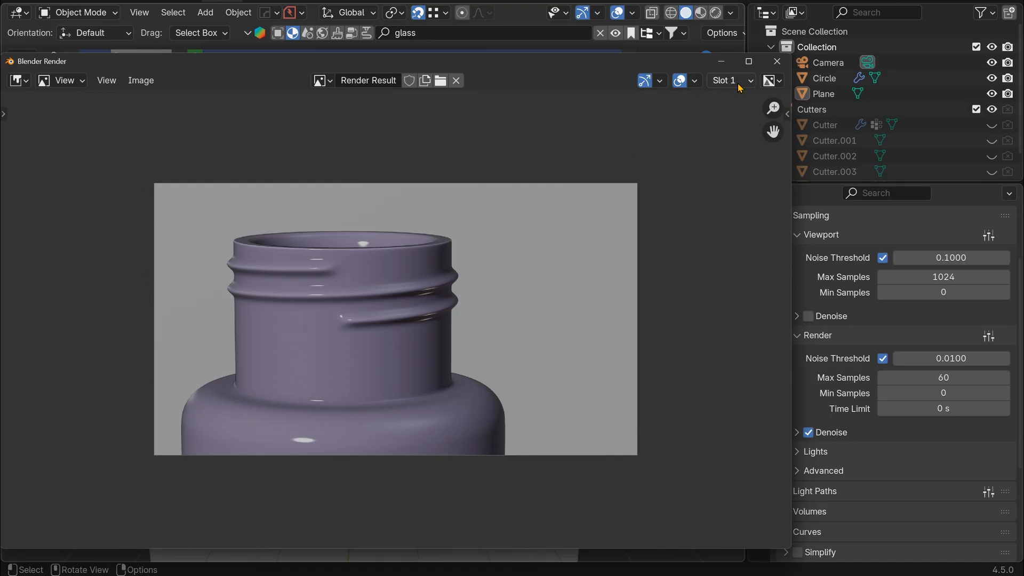
click(780, 62)
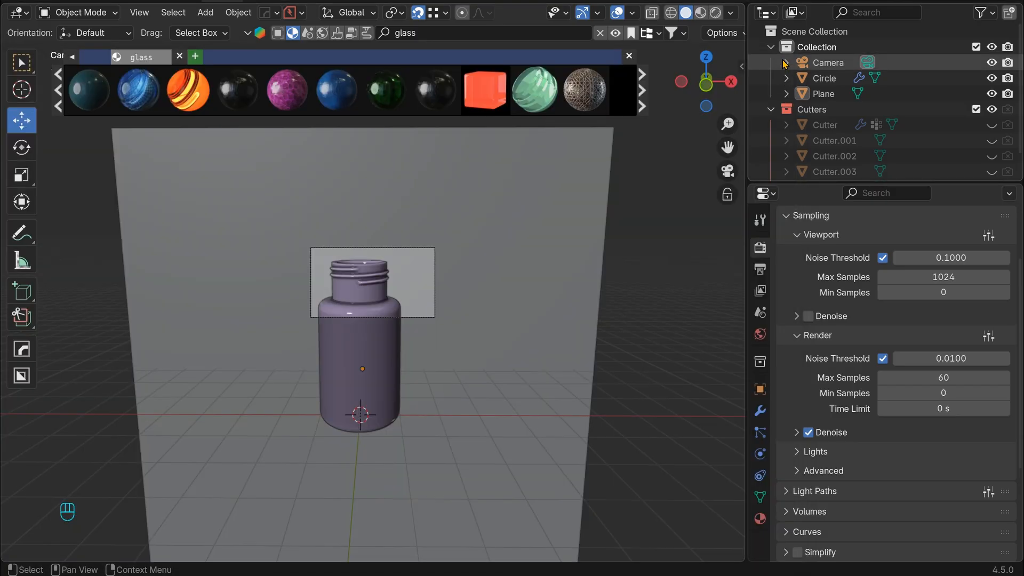
Step: Make a viewport render image of the camera view in wireframe shading with the asset bar hidden
click(651, 12)
click(671, 12)
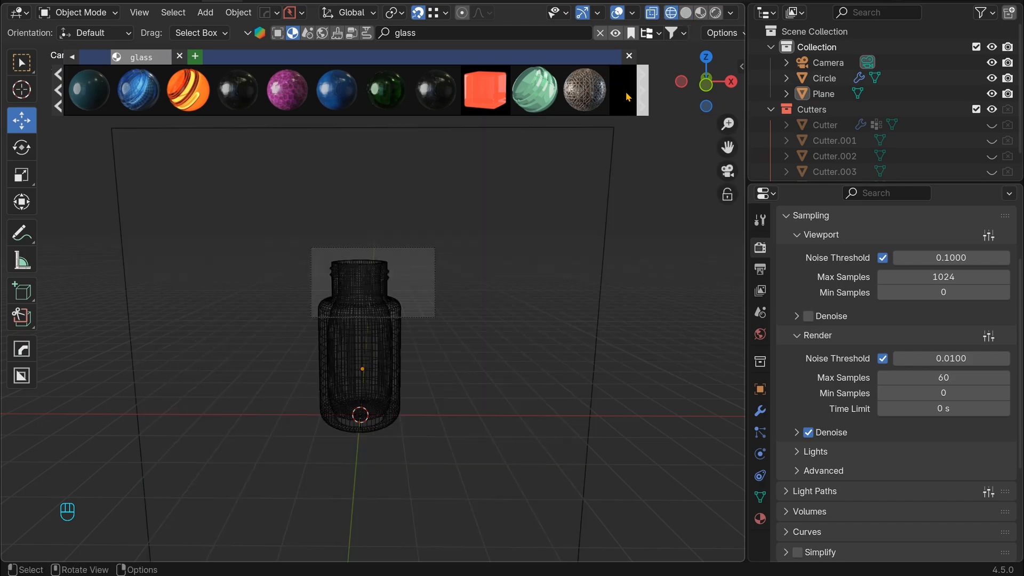
scroll(535, 89, up, 4)
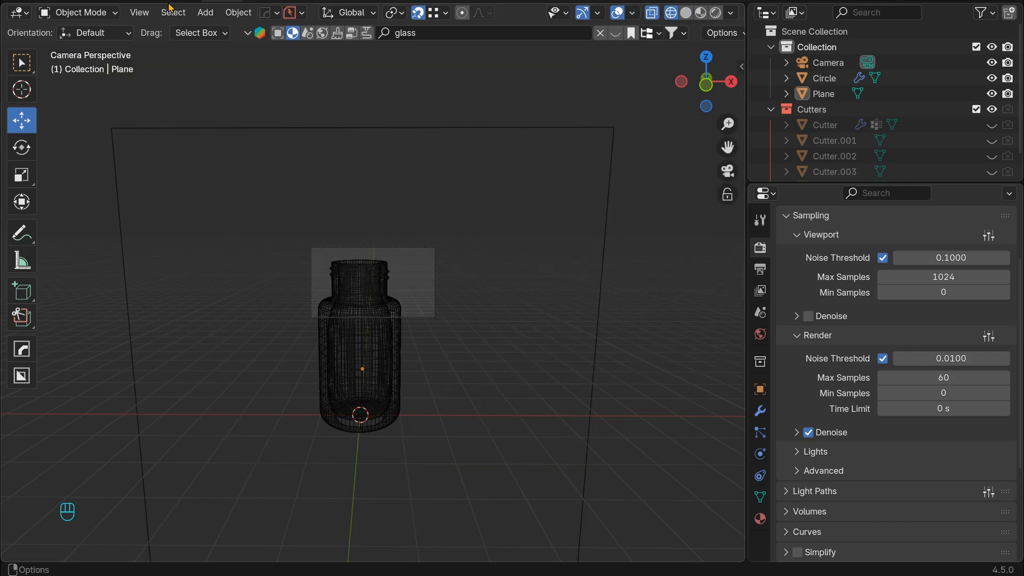
click(140, 12)
click(192, 311)
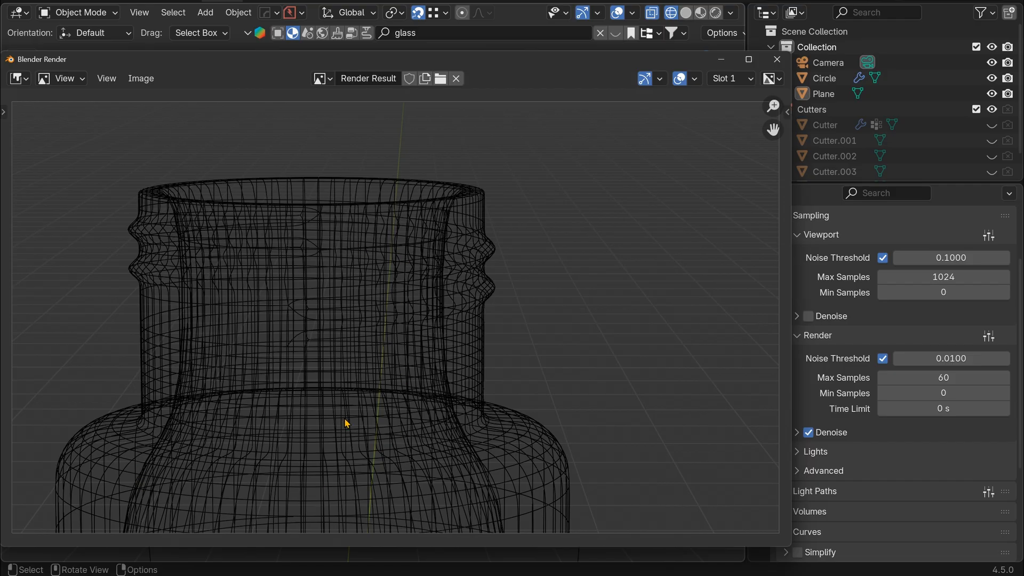
Step: Close the wireframe render, show the material asset bar, and apply the Hot Glassblow material to the bottle
click(777, 59)
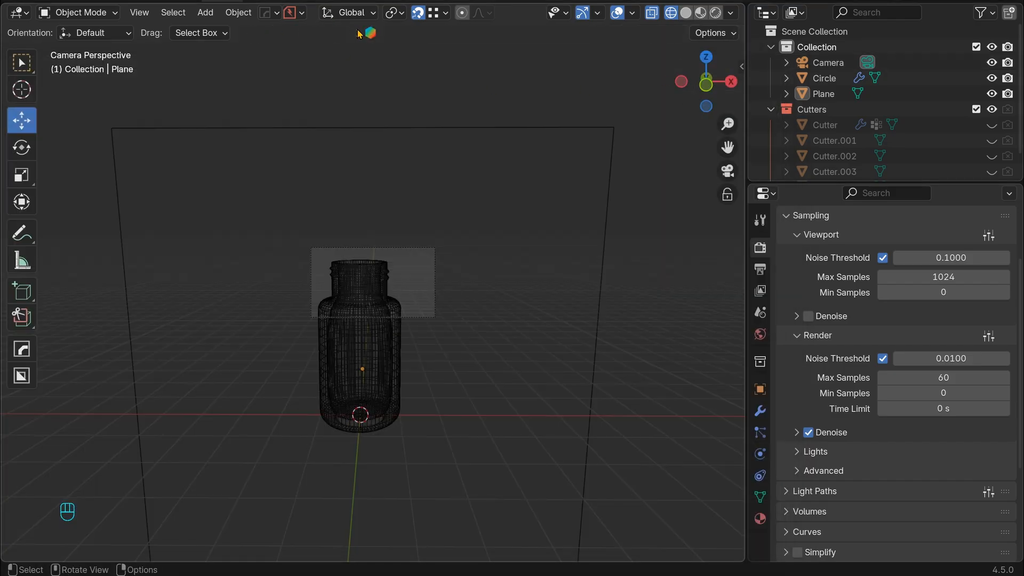
click(368, 33)
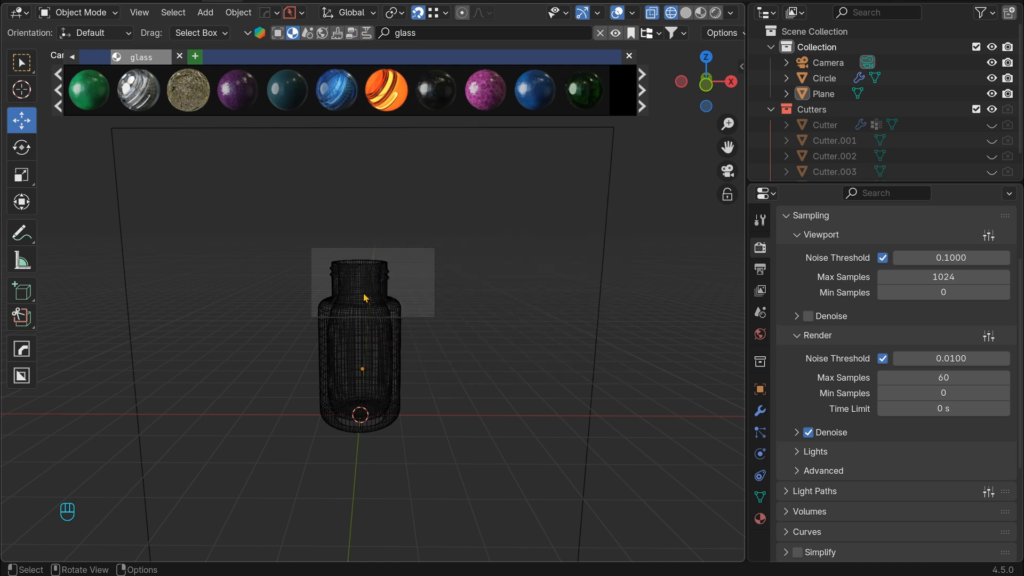
click(364, 298)
click(388, 105)
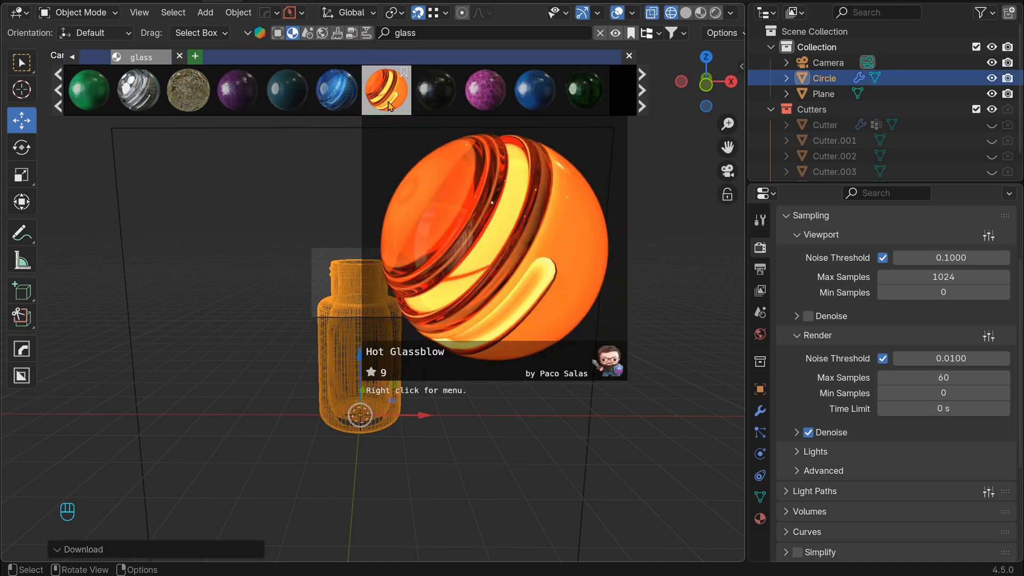
click(475, 192)
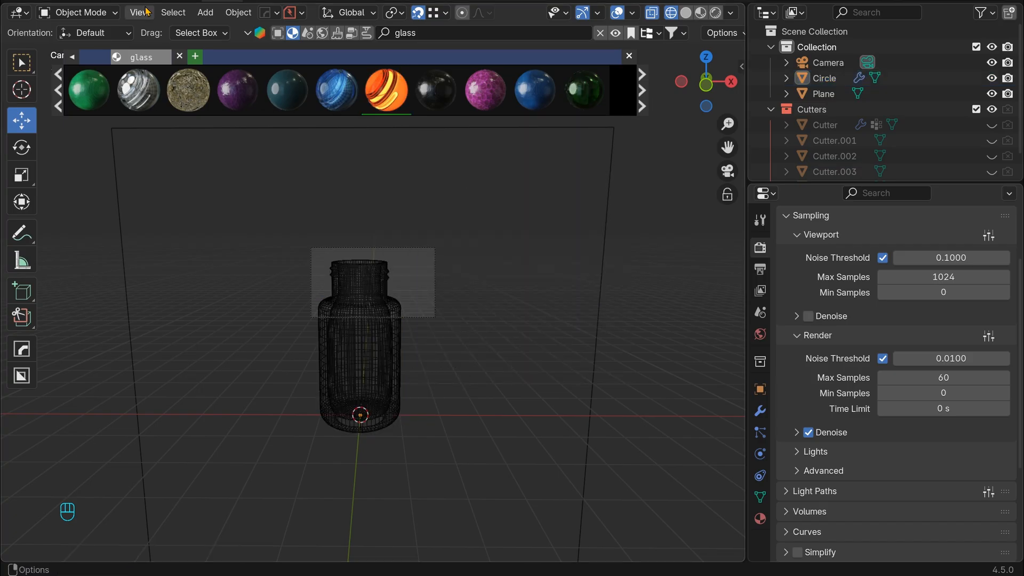
Step: Render the camera image of the Hot Glassblow bottle, close the result, and hide the asset bar results
click(112, 2)
click(112, 10)
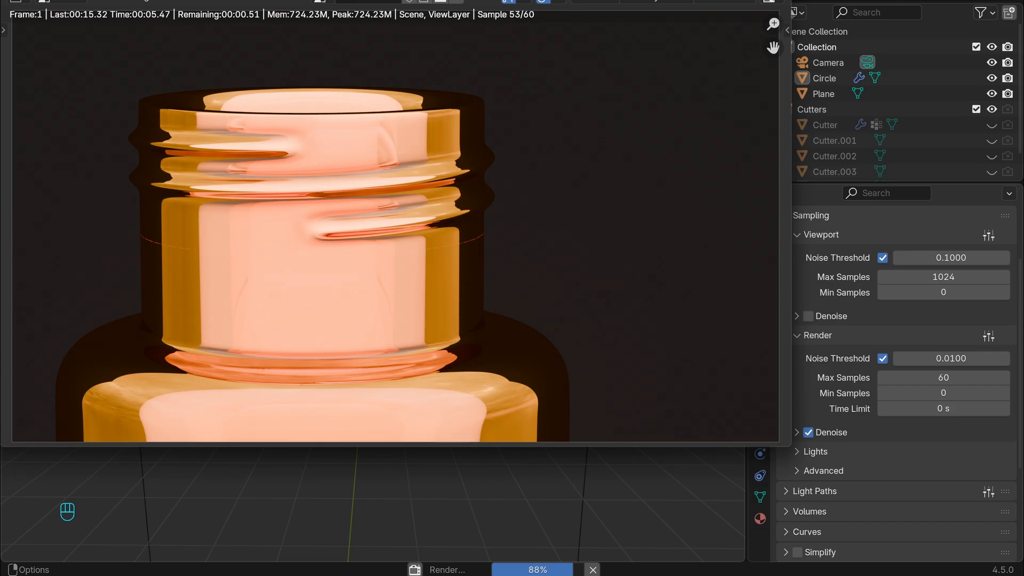
key(Escape)
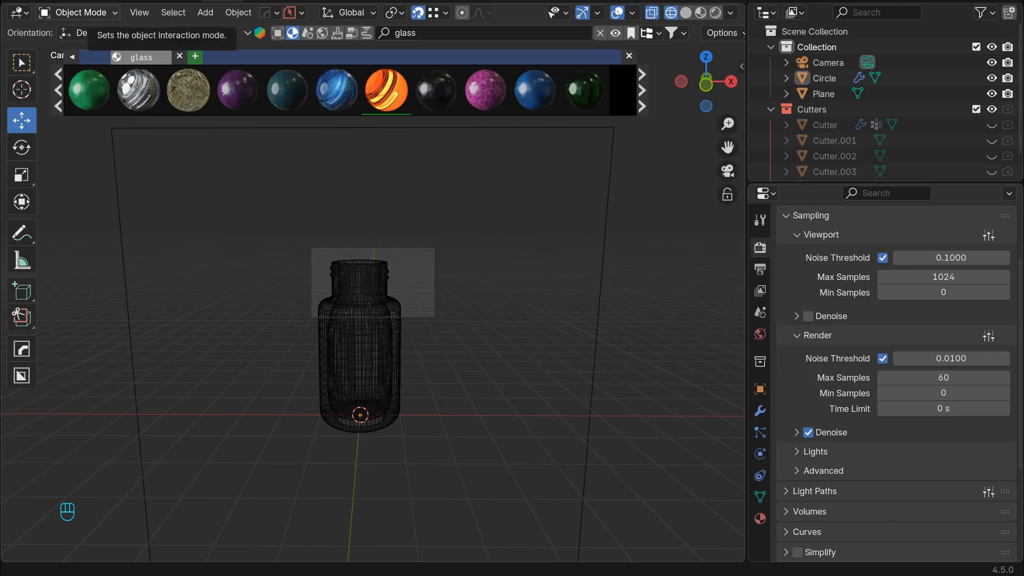
click(627, 56)
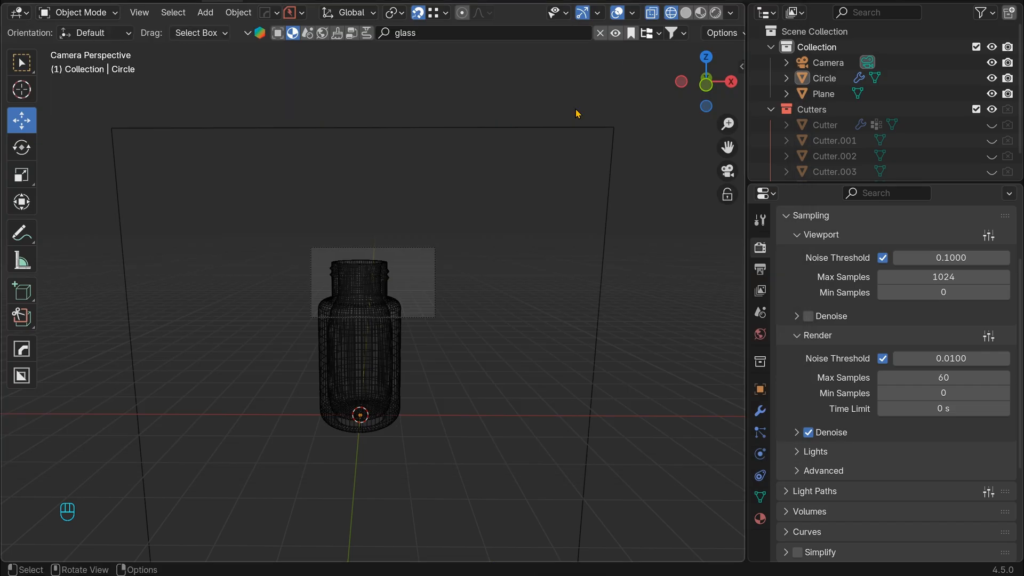
Step: Select the camera, lock the view to the 3D cursor and the camera to the view, and return to camera view
click(381, 249)
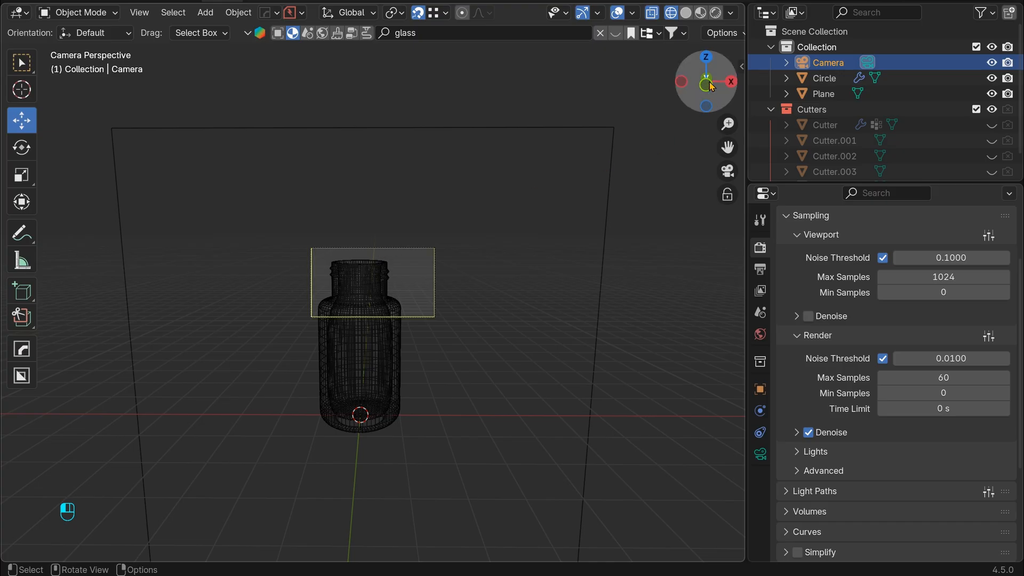
drag(712, 98, 671, 200)
key(n)
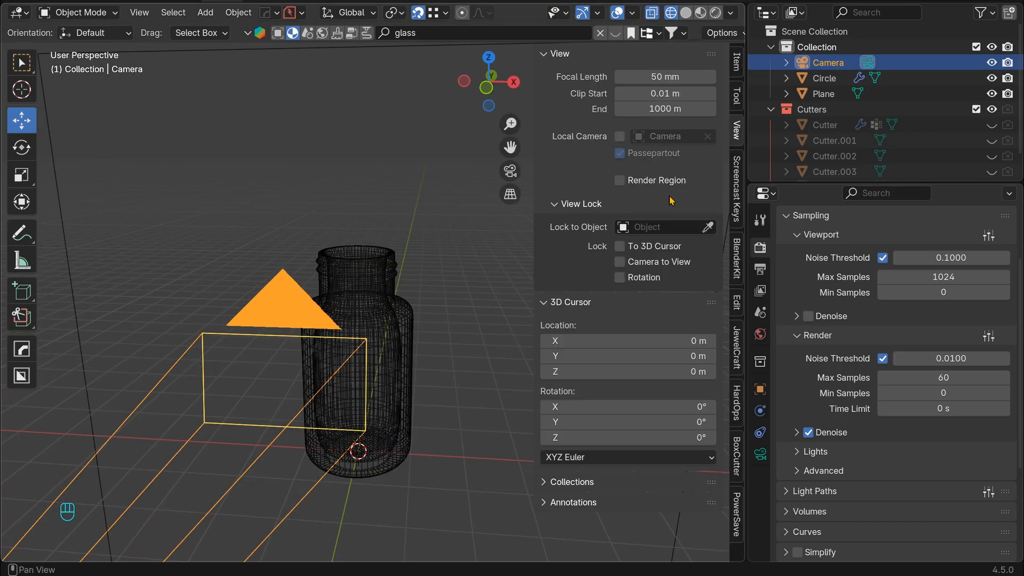
click(619, 246)
click(619, 261)
key(KP_1)
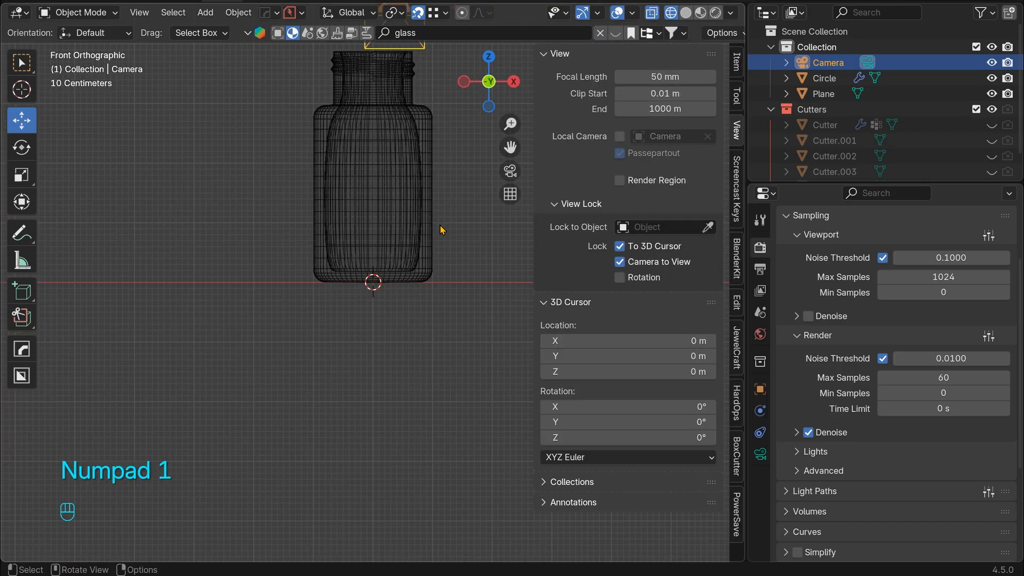
key(KP_0)
Step: Reframe the camera closer and from slightly higher on the bottle's neck, and turn off both view locks
drag(497, 82, 494, 100)
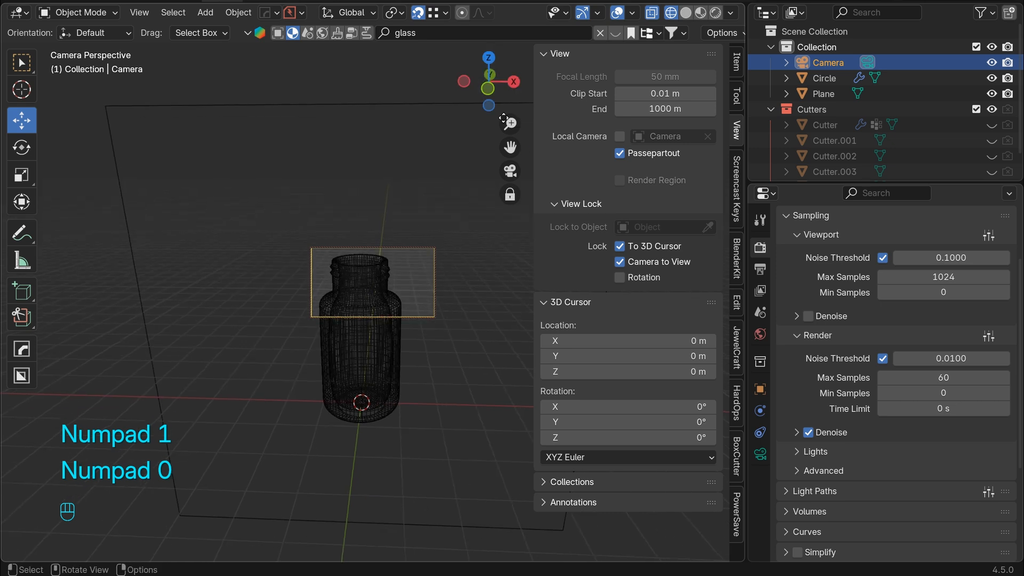
drag(513, 142, 520, 151)
scroll(515, 153, up, 2)
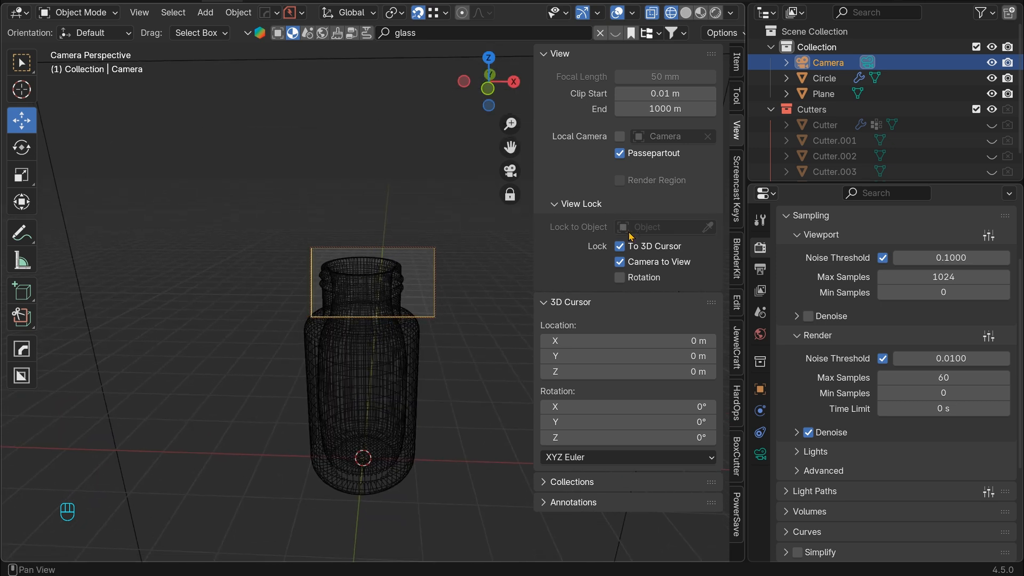
click(619, 246)
click(619, 261)
Step: Reopen the asset bar with the glass materials and collapse the viewport sidebar
click(260, 34)
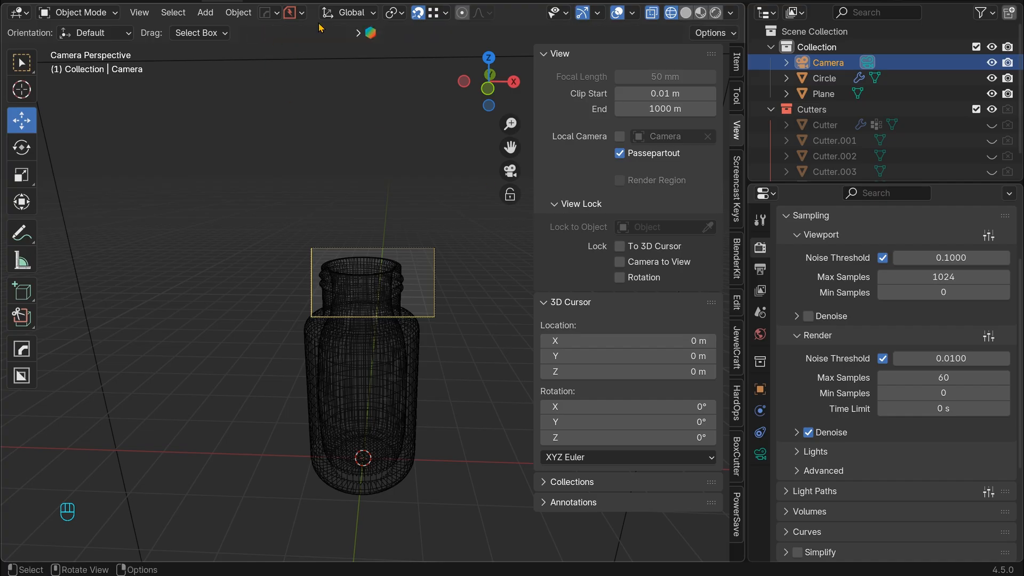
click(358, 33)
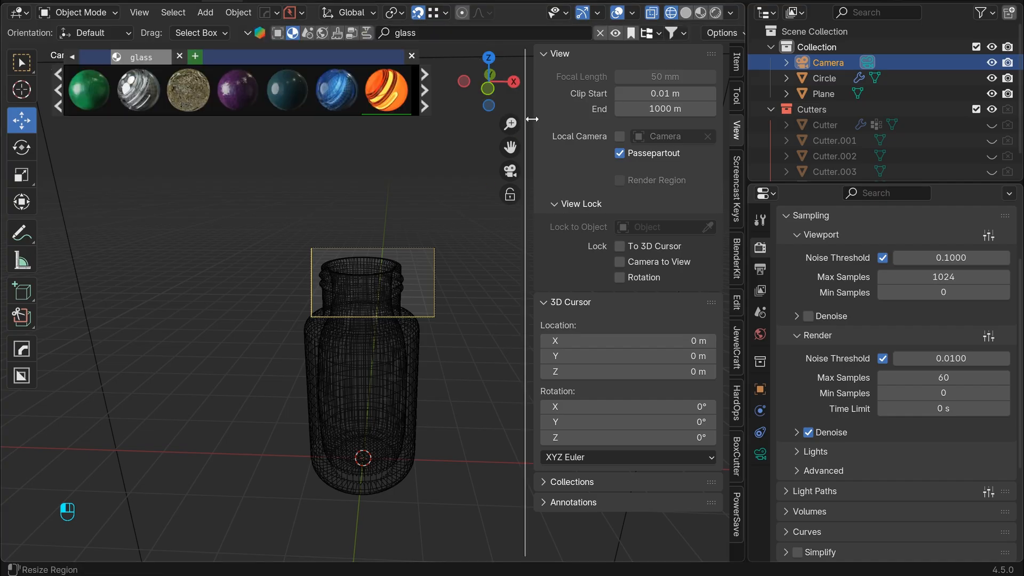
drag(533, 106, 704, 81)
Step: Browse the glass materials and apply Iridescent Acrylic Edge Emission to the bottle
click(641, 82)
click(641, 81)
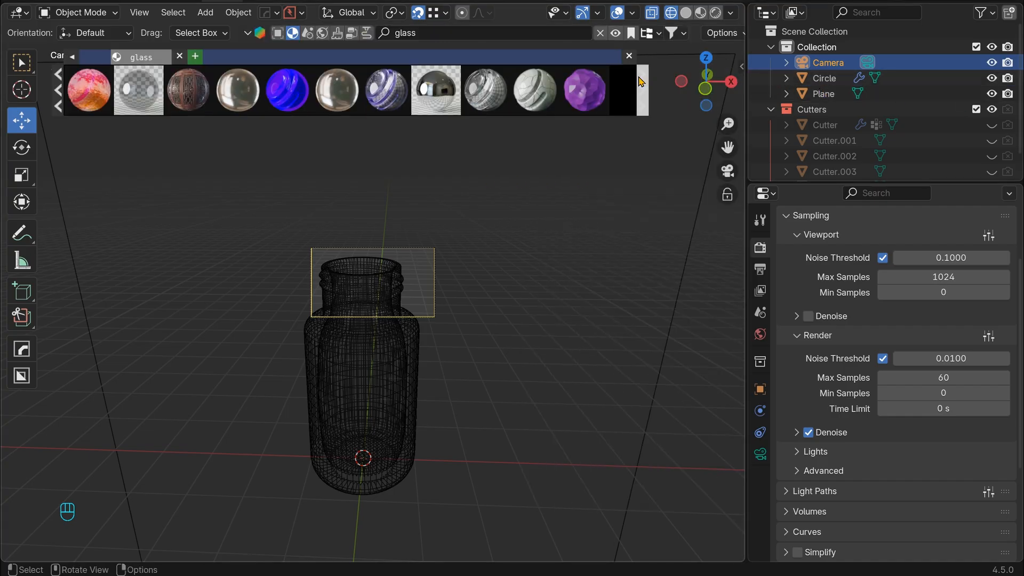
click(641, 81)
click(642, 81)
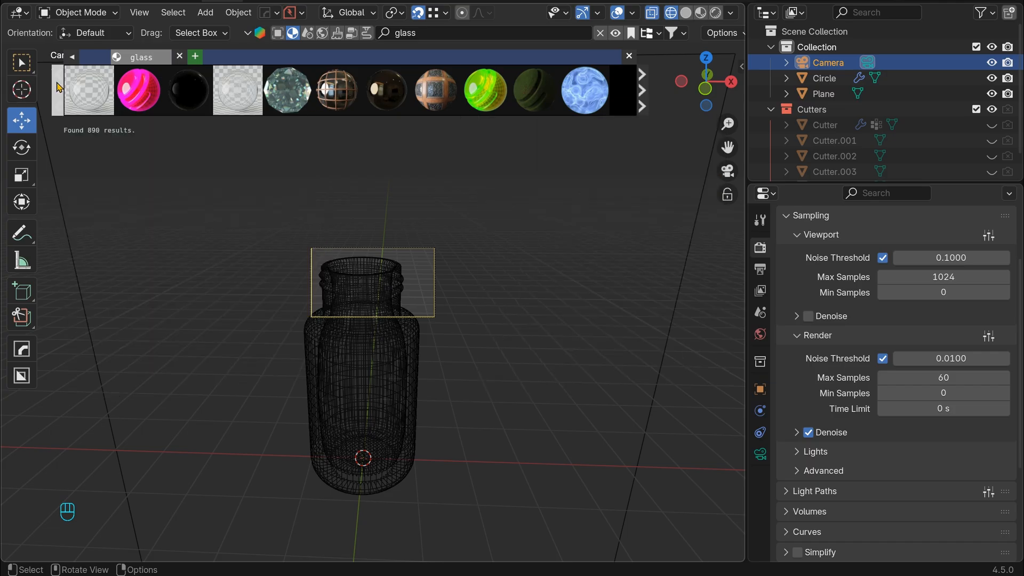
click(58, 88)
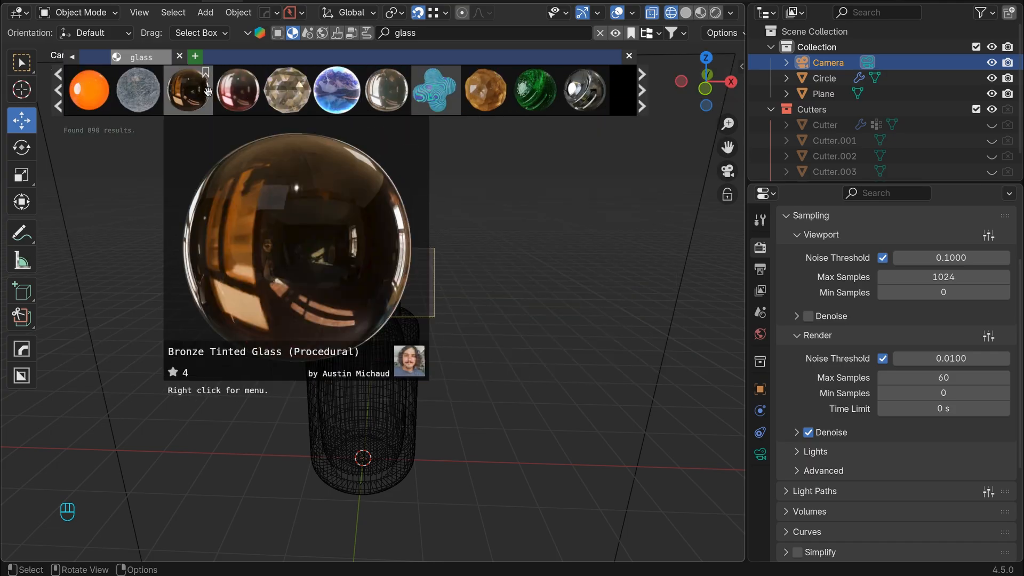
click(642, 84)
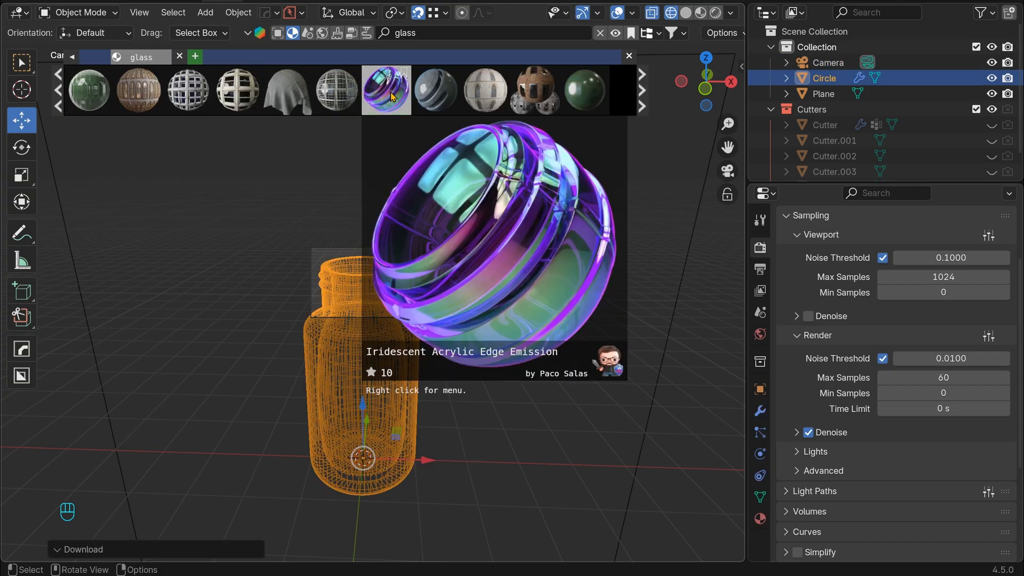
click(392, 97)
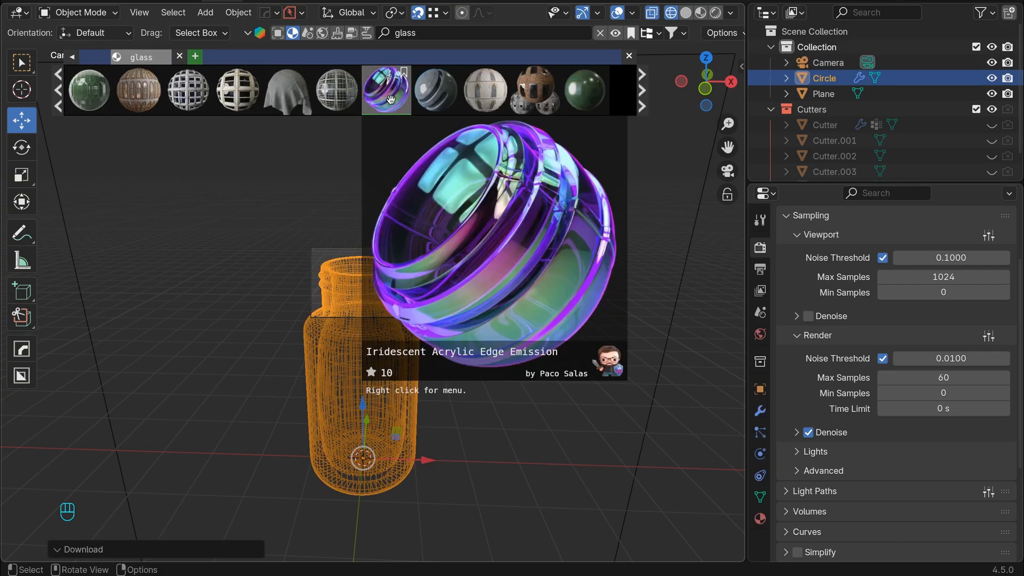
Step: Render the reframed camera image with the iridescent acrylic material and close the result
click(102, 1)
click(104, 8)
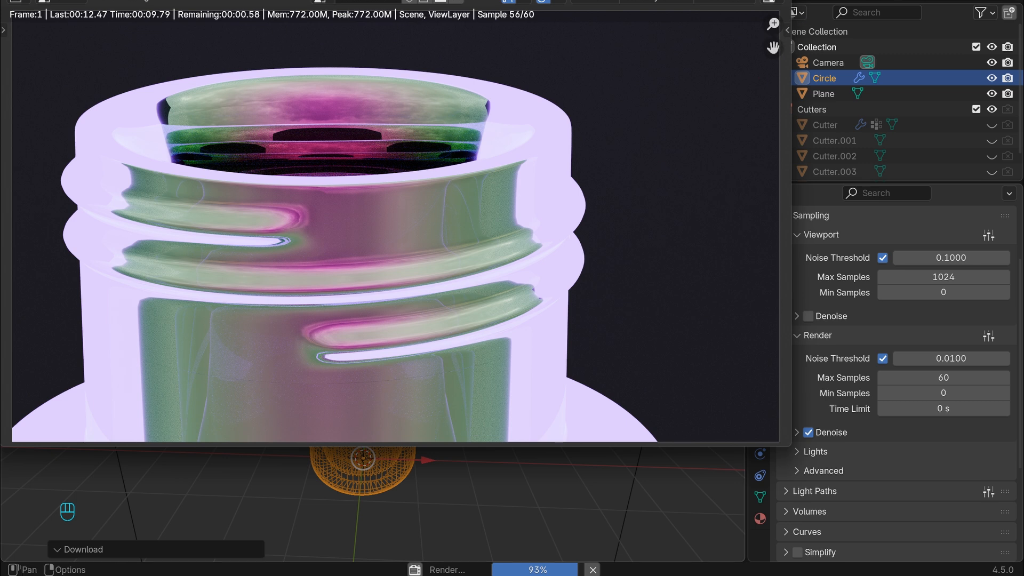
key(Escape)
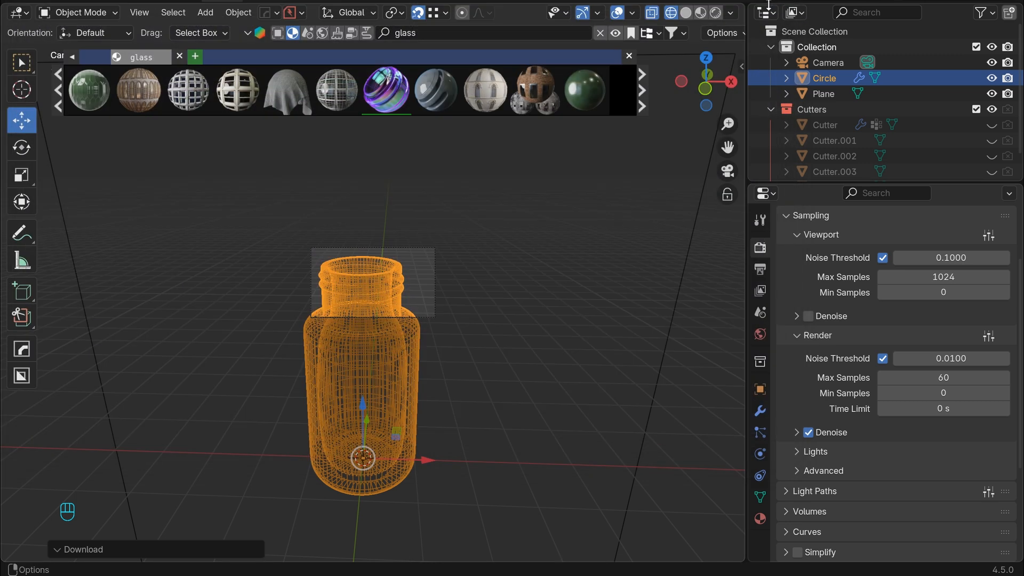
Step: Apply the pale glass material with a golden rim from further along the glass results to the bottle and render the camera image
click(643, 83)
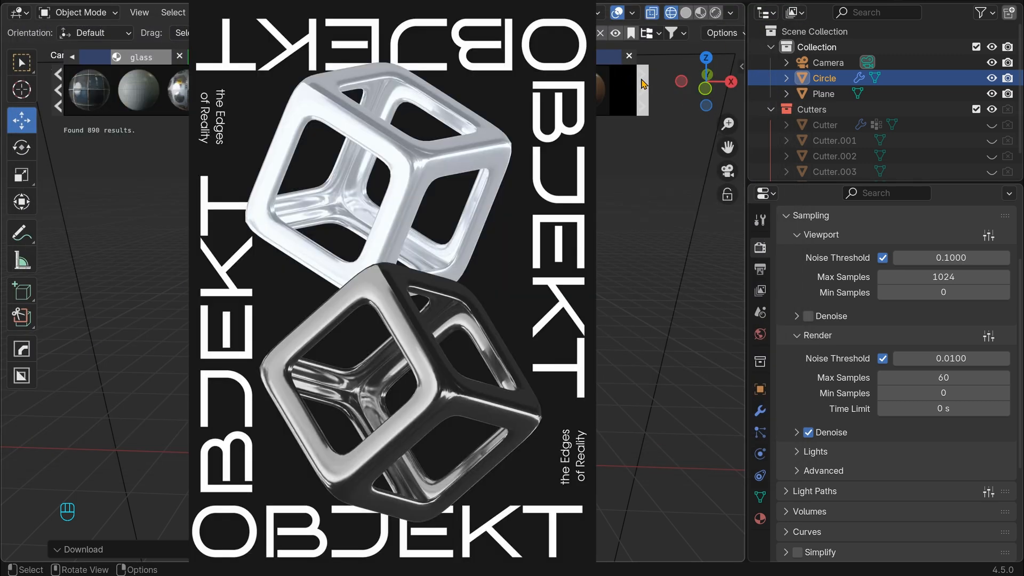
click(643, 82)
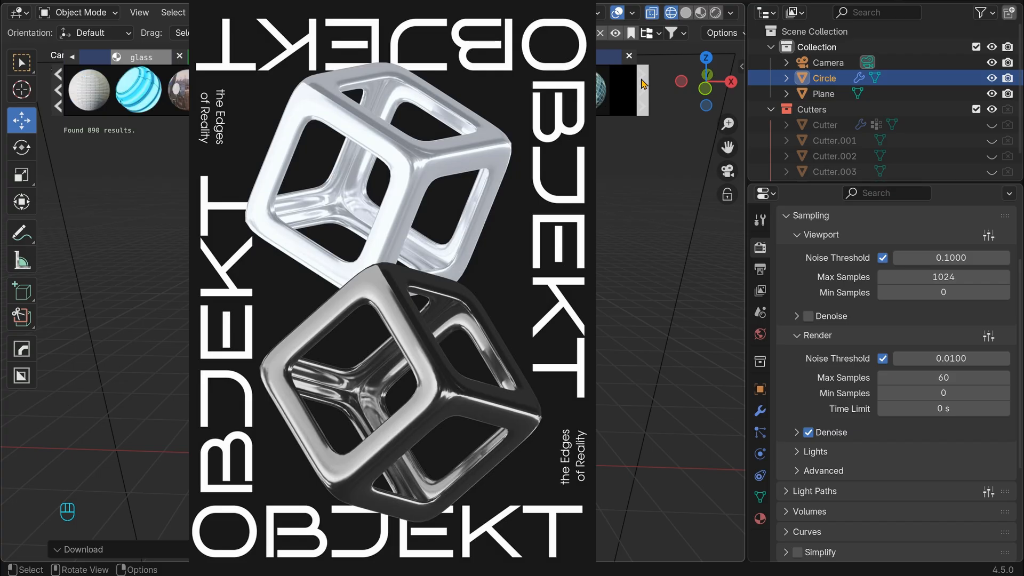
click(643, 83)
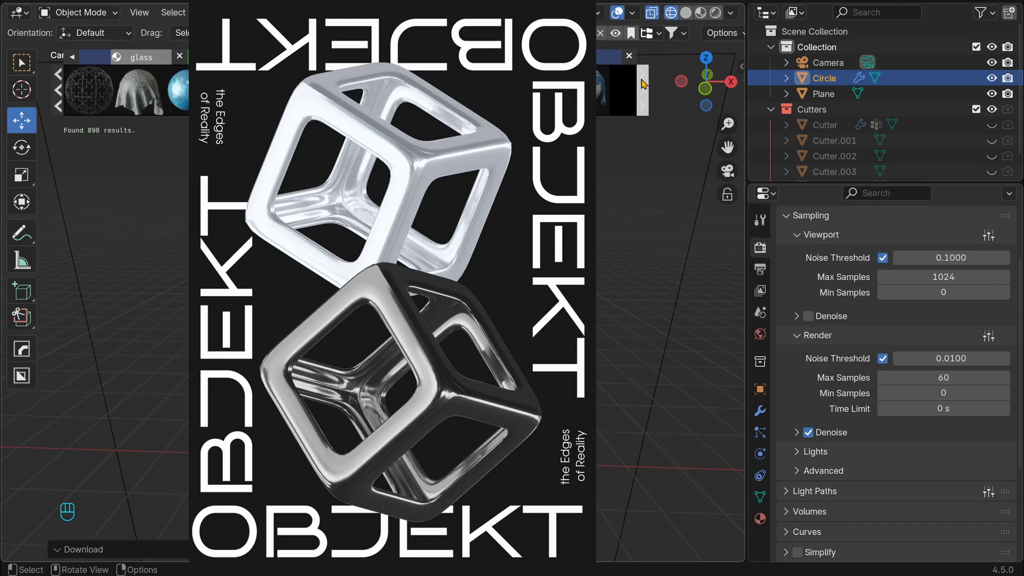
click(643, 82)
click(643, 83)
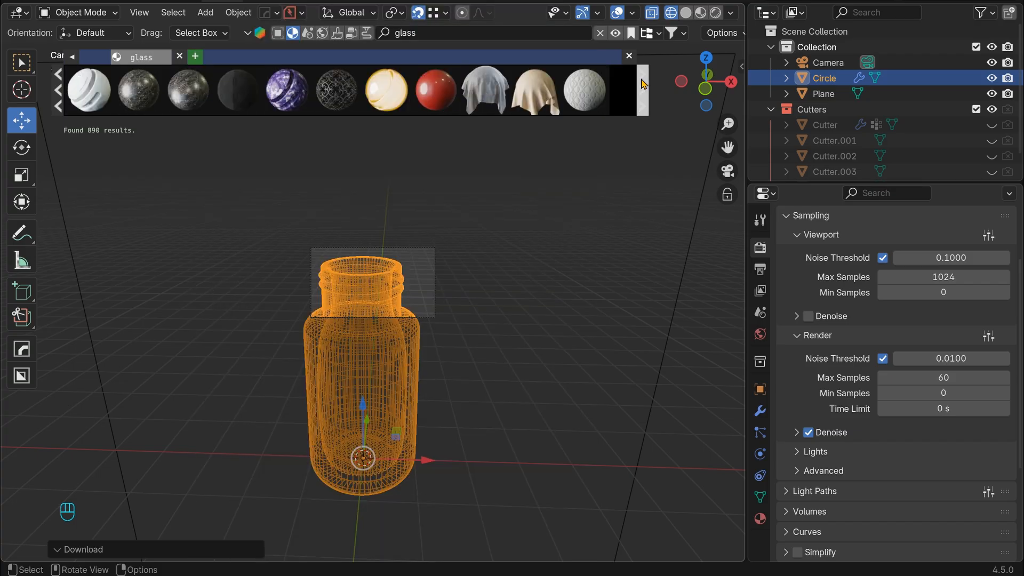
mouse_move(373, 95)
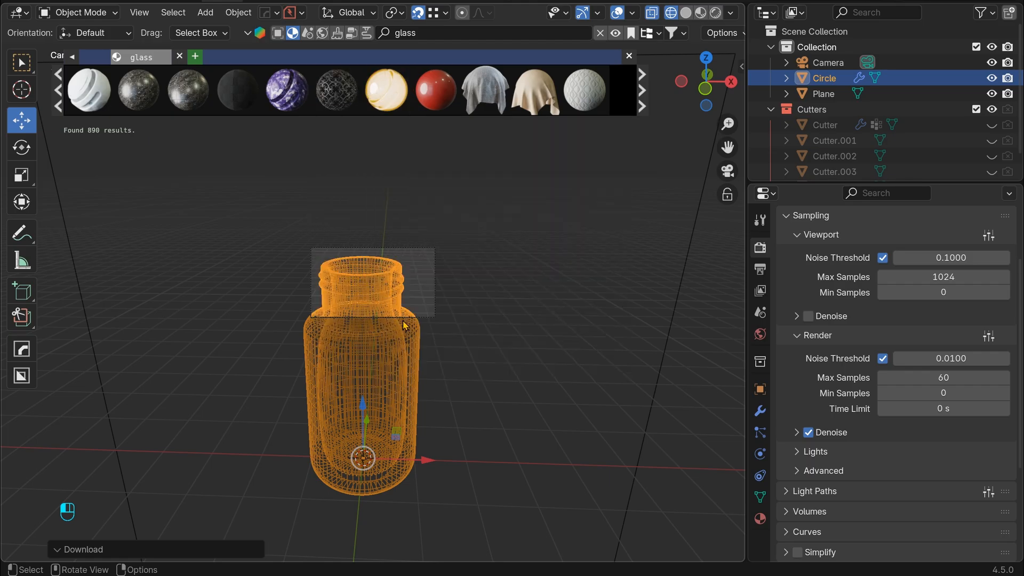
key(F12)
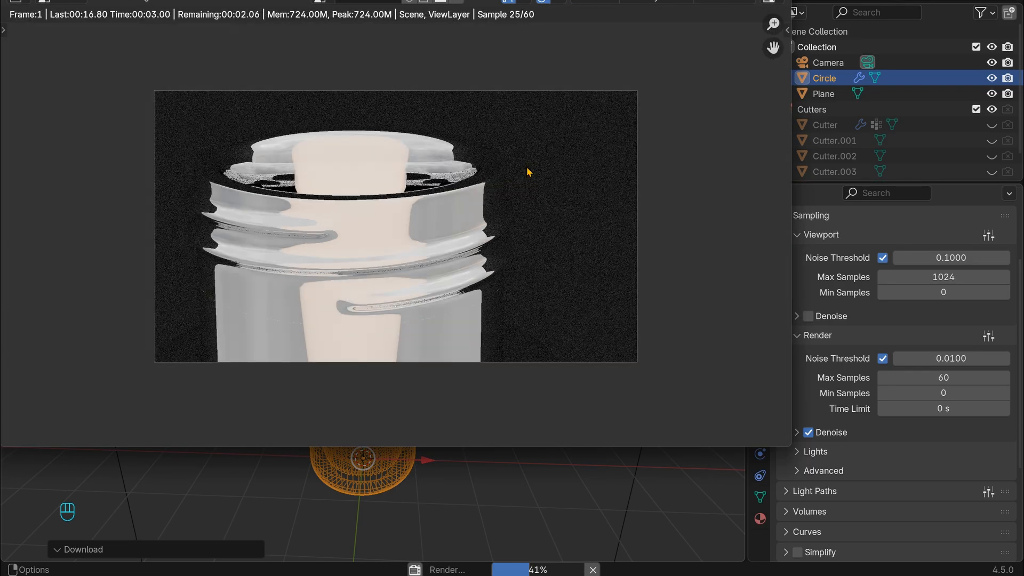